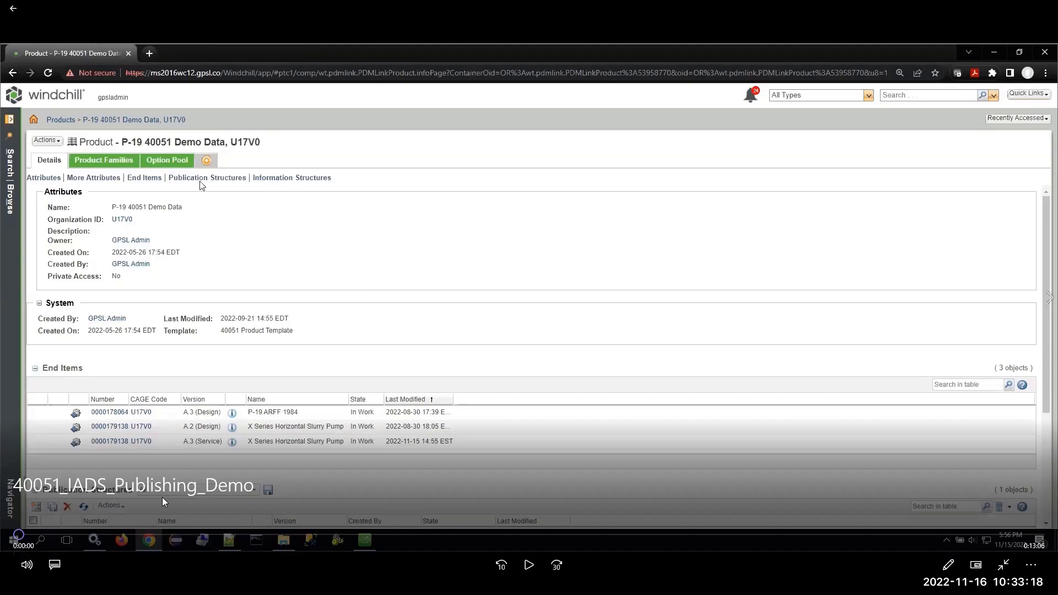
{"action": "left_click", "coordinate": [529, 565]}
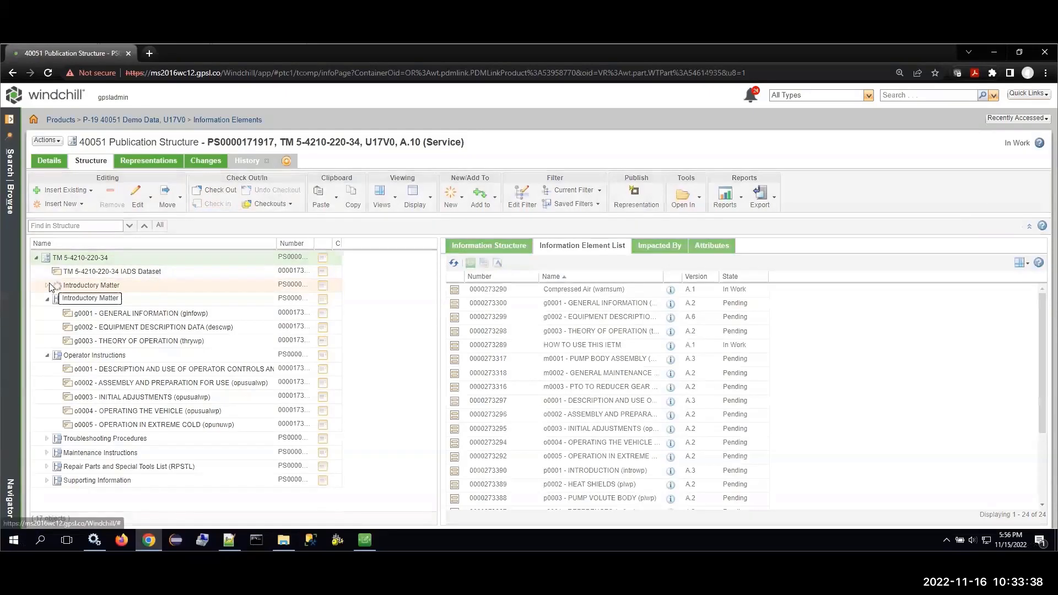
{"action": "scroll", "coordinate": [158, 307], "scroll_direction": "down", "scroll_amount": 1}
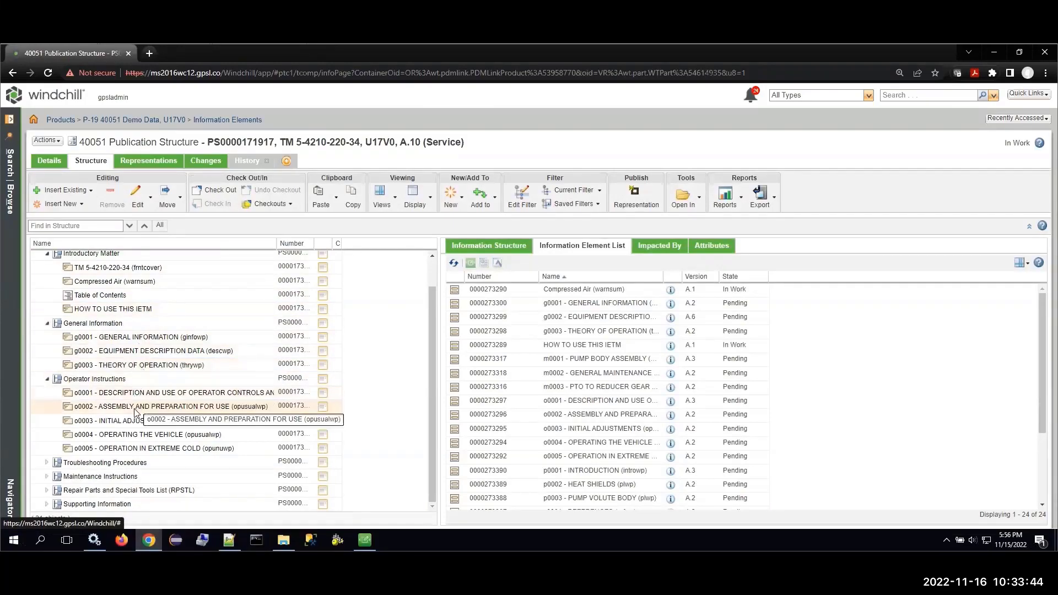
{"action": "left_click", "coordinate": [47, 463]}
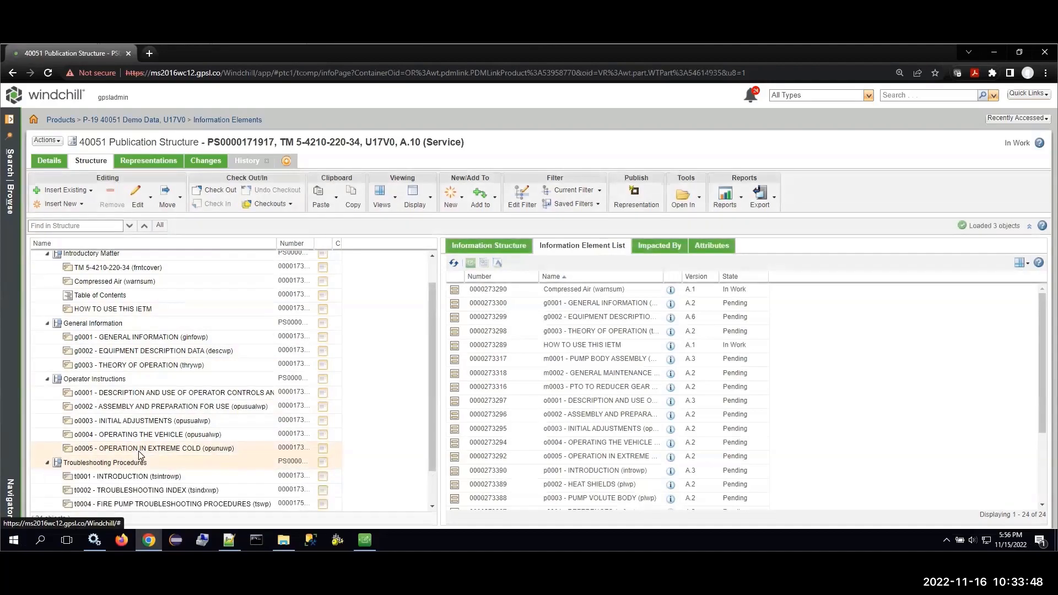
{"action": "scroll", "coordinate": [138, 451], "scroll_direction": "down", "scroll_amount": 1}
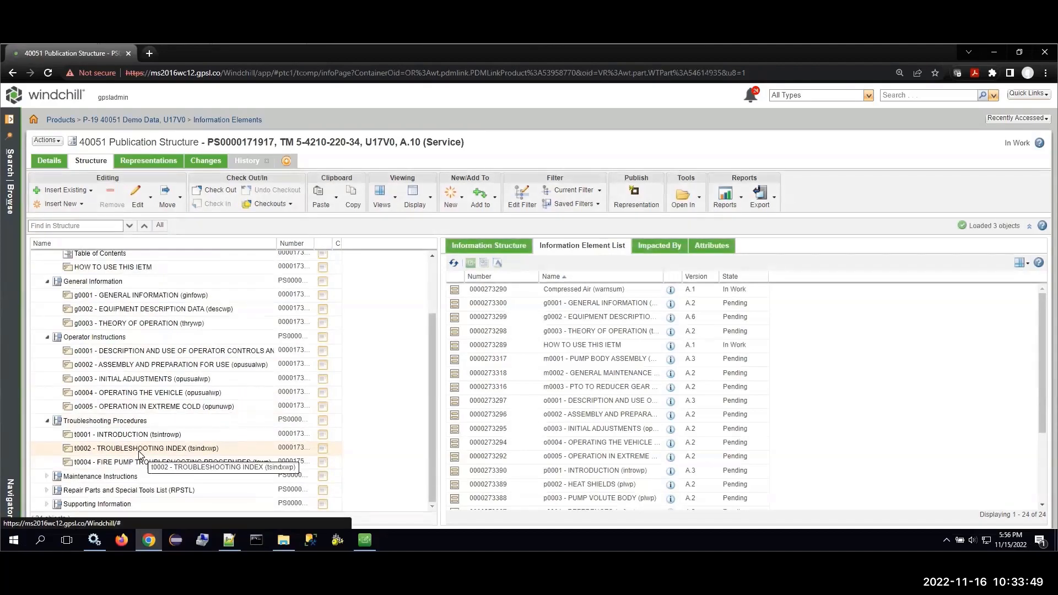
{"action": "left_click", "coordinate": [47, 476]}
{"action": "scroll", "coordinate": [168, 463], "scroll_direction": "down", "scroll_amount": 1}
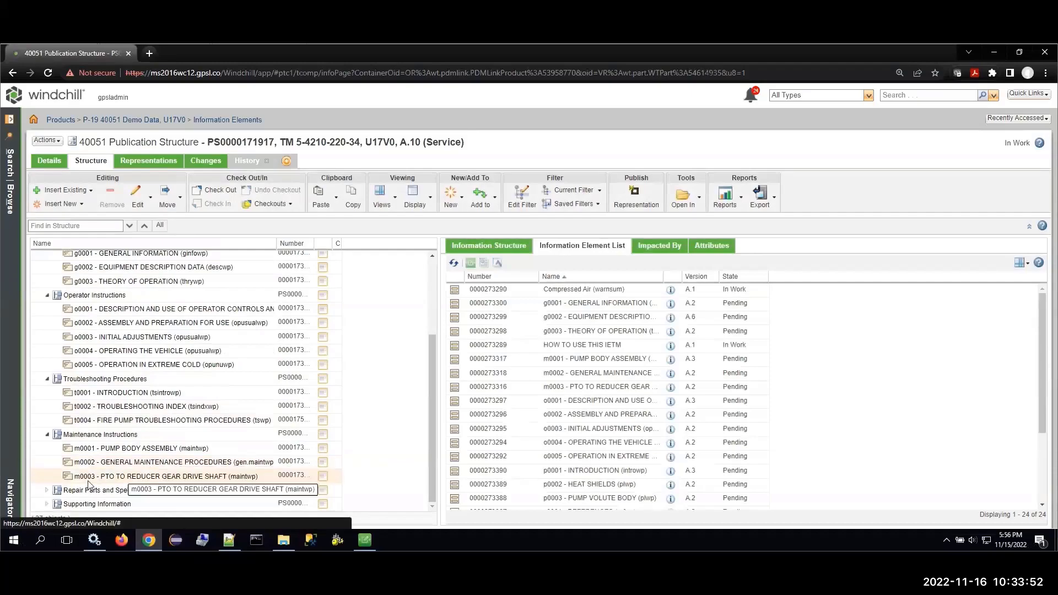
{"action": "left_click", "coordinate": [47, 490]}
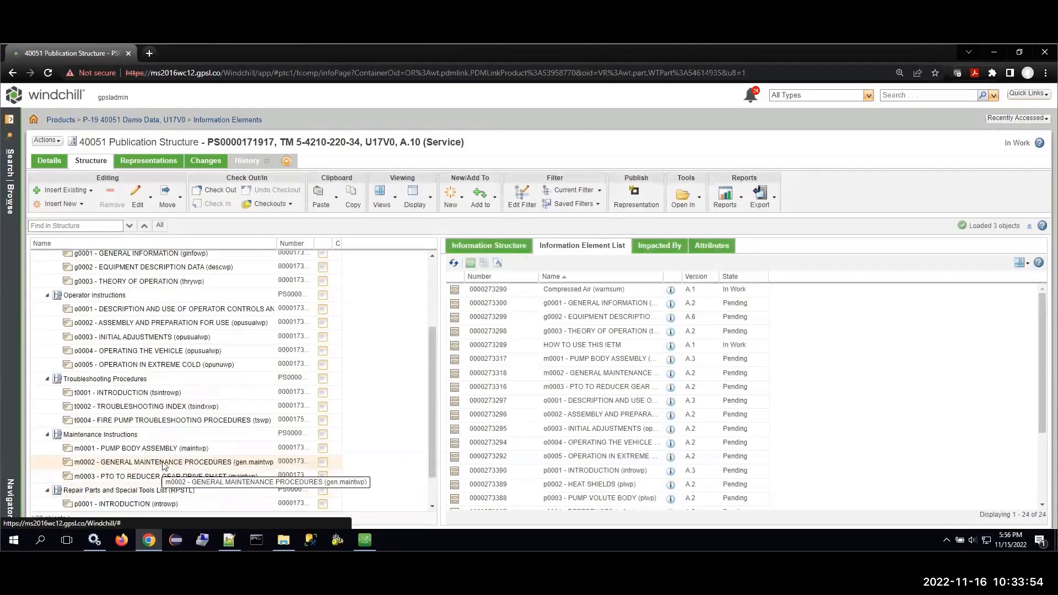
{"action": "scroll", "coordinate": [163, 467], "scroll_direction": "down", "scroll_amount": 1}
{"action": "left_click", "coordinate": [47, 504]}
{"action": "scroll", "coordinate": [177, 446], "scroll_direction": "down", "scroll_amount": 1}
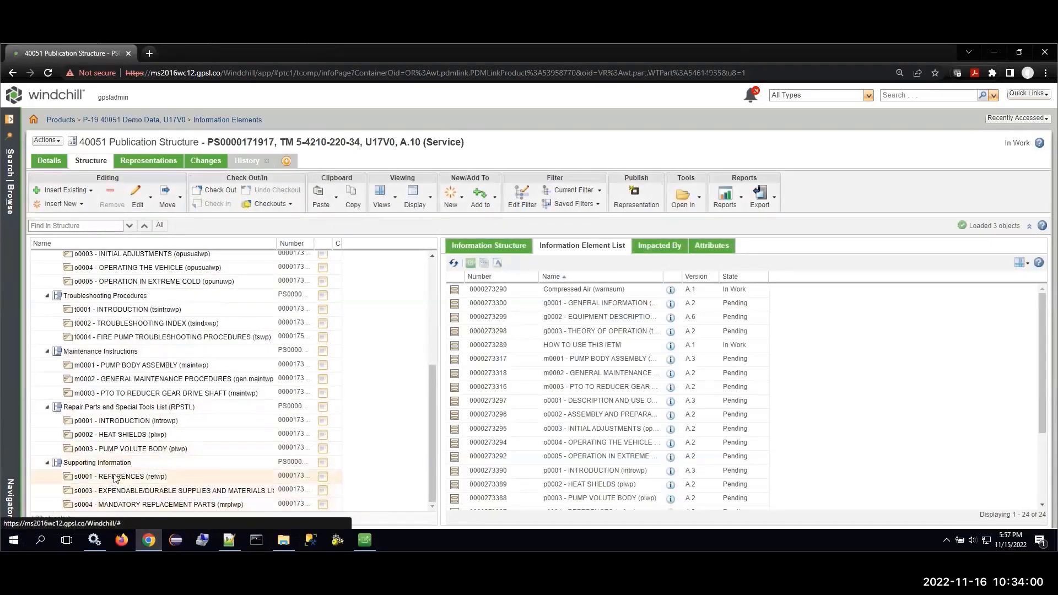
{"action": "scroll", "coordinate": [237, 389], "scroll_direction": "up", "scroll_amount": 5}
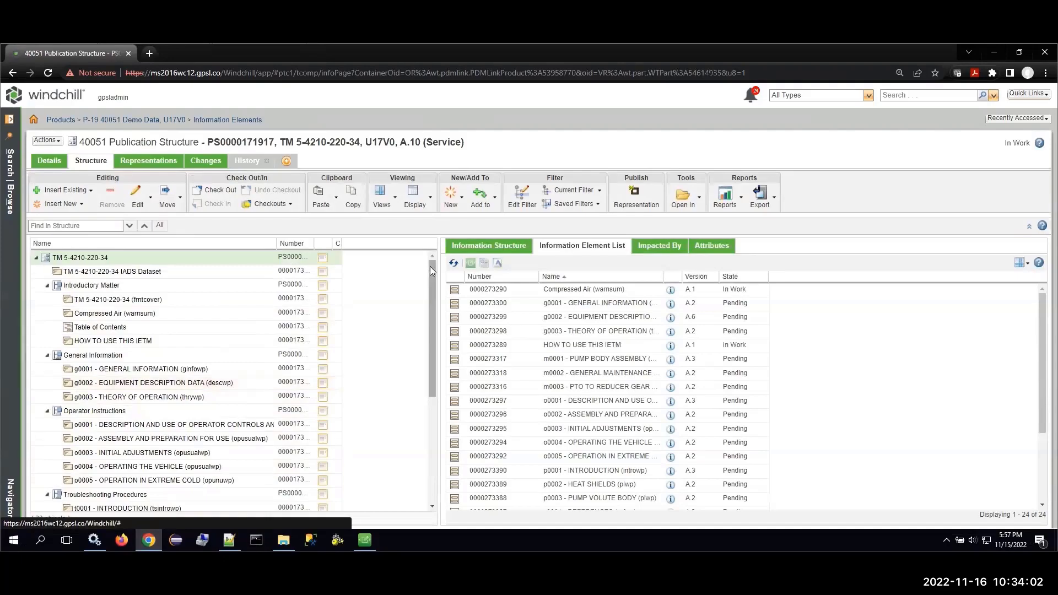
Submit a publish job for a representation named IADS using the rule "iadsexport using 40051 IADS Export".
{"action": "left_click", "coordinate": [637, 205]}
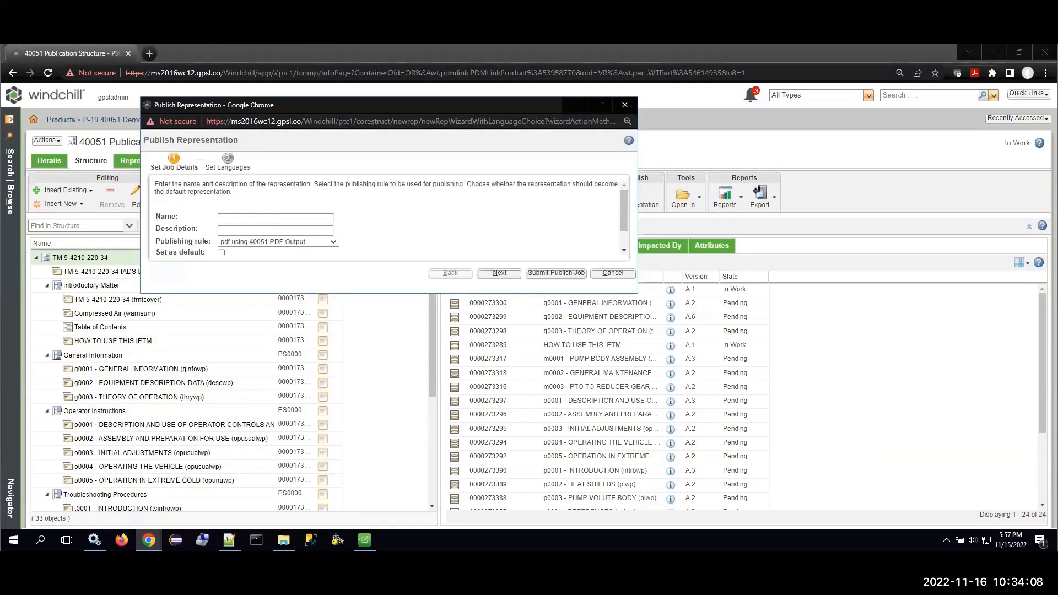
{"action": "left_click", "coordinate": [281, 243]}
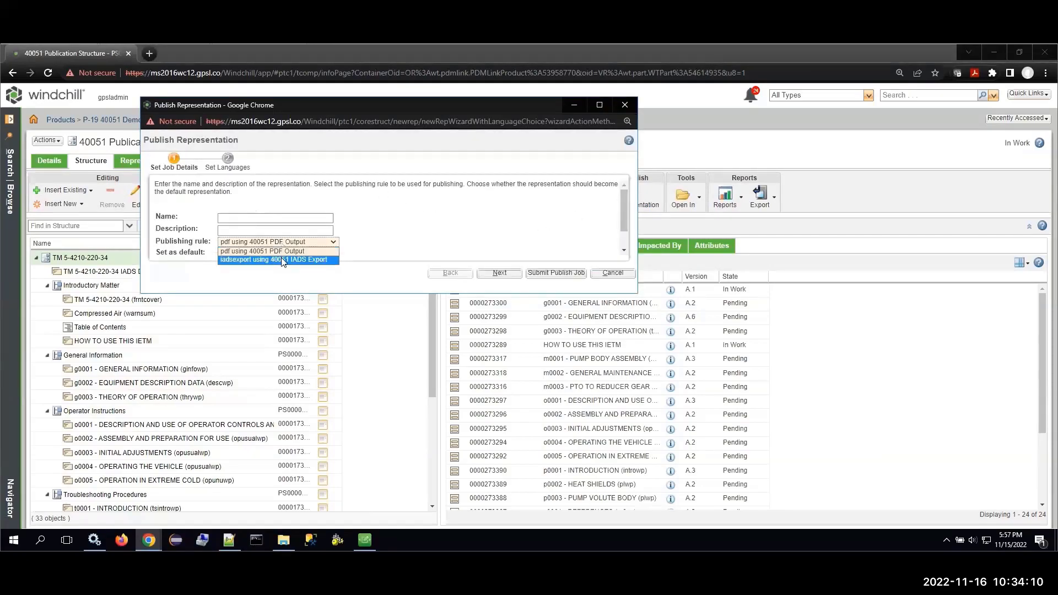
{"action": "left_click", "coordinate": [283, 259]}
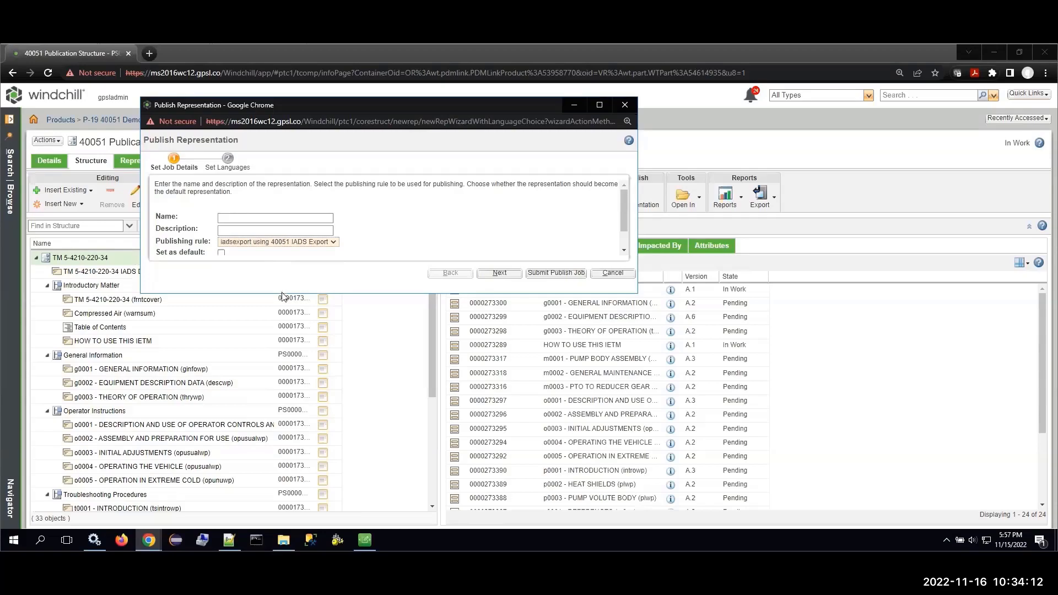
{"action": "left_click_drag", "start_coordinate": [281, 296], "coordinate": [282, 329]}
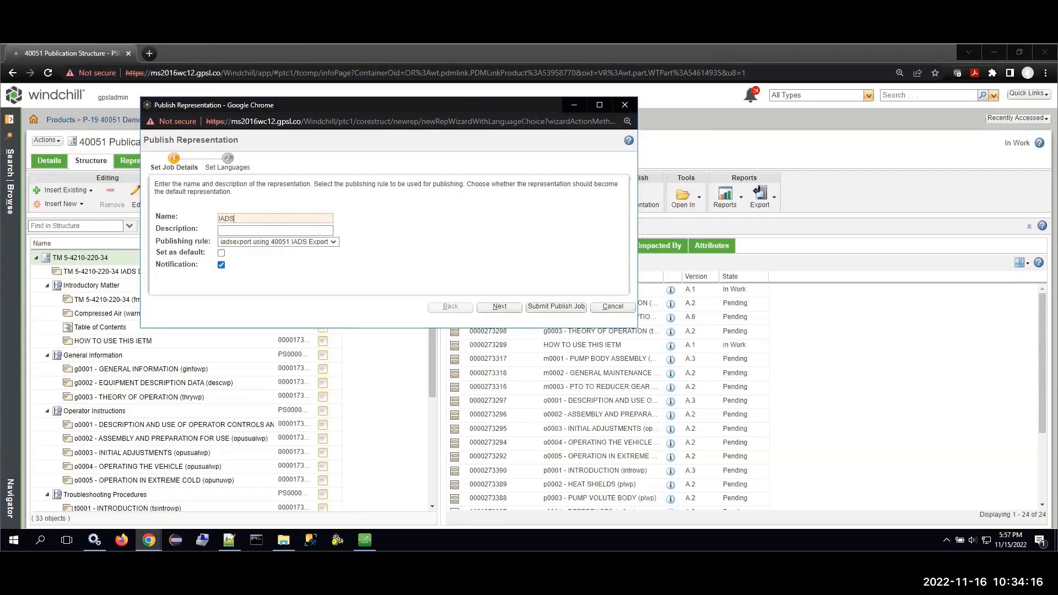
{"action": "left_click", "coordinate": [542, 307]}
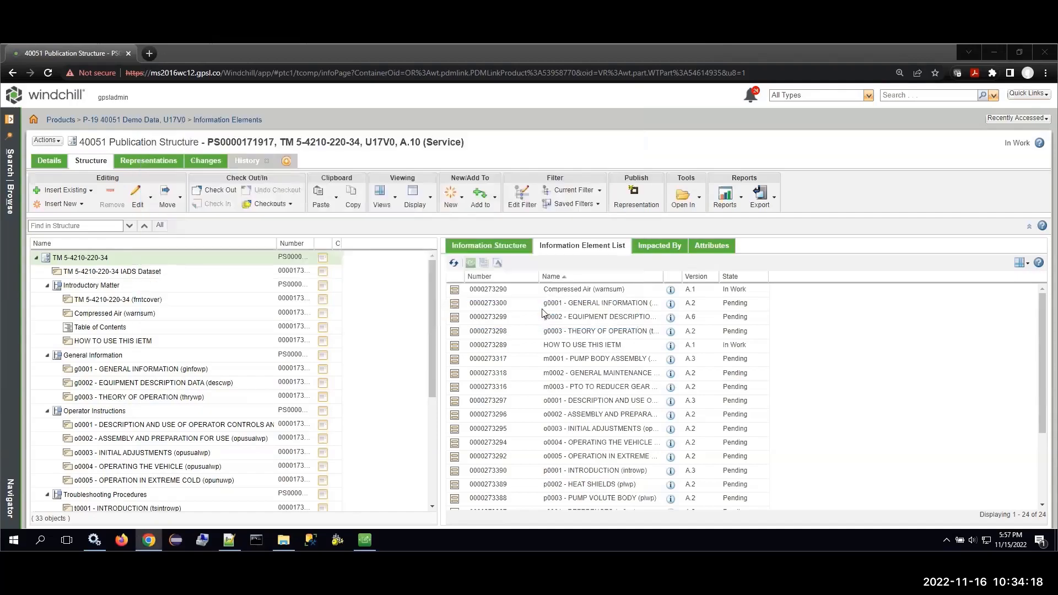
{"action": "left_click", "coordinate": [155, 167]}
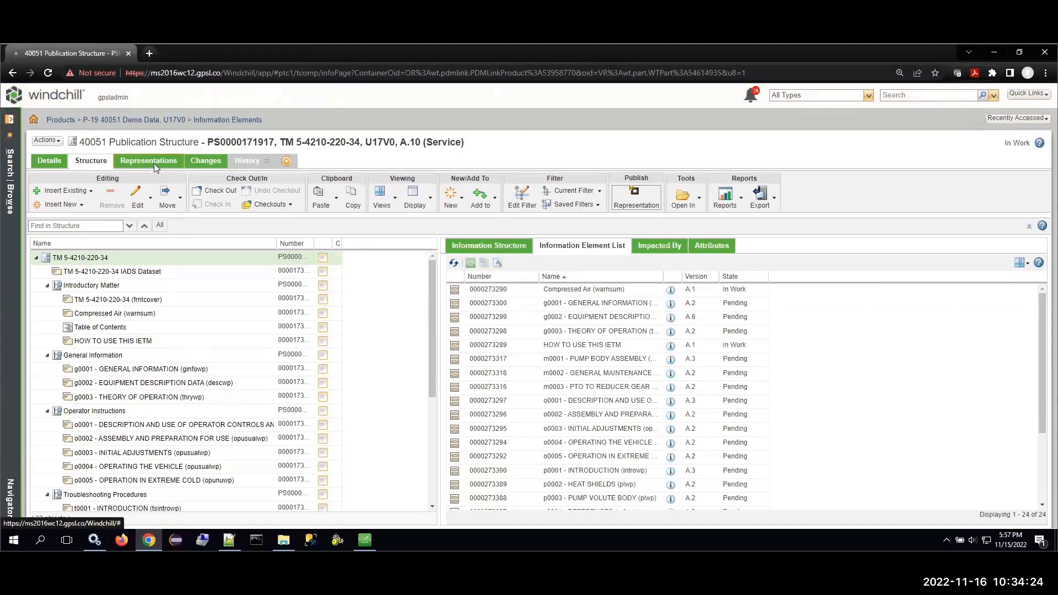
{"action": "left_click", "coordinate": [99, 214]}
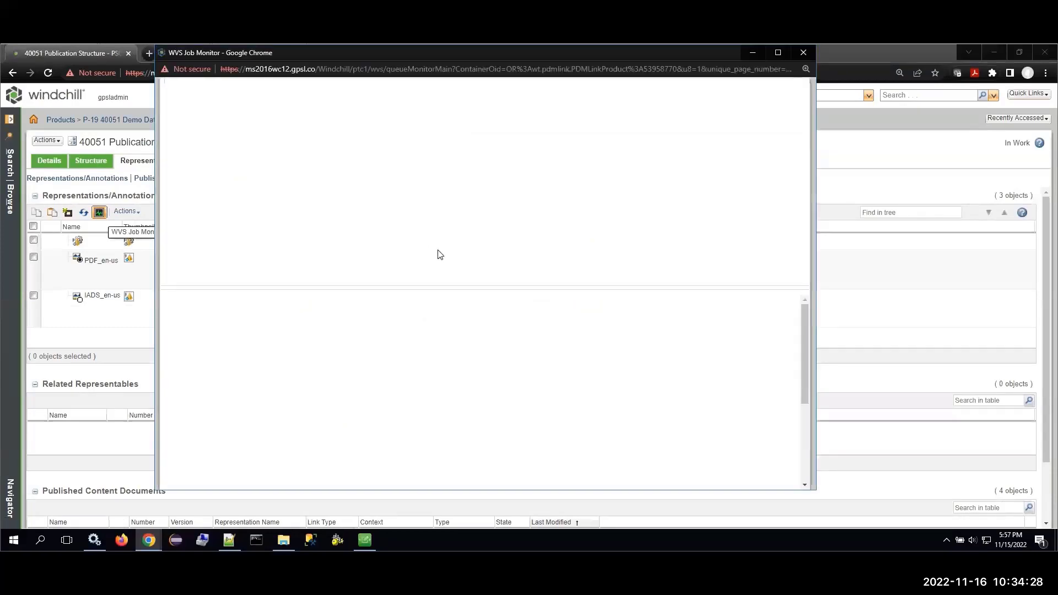
{"action": "left_click", "coordinate": [356, 140]}
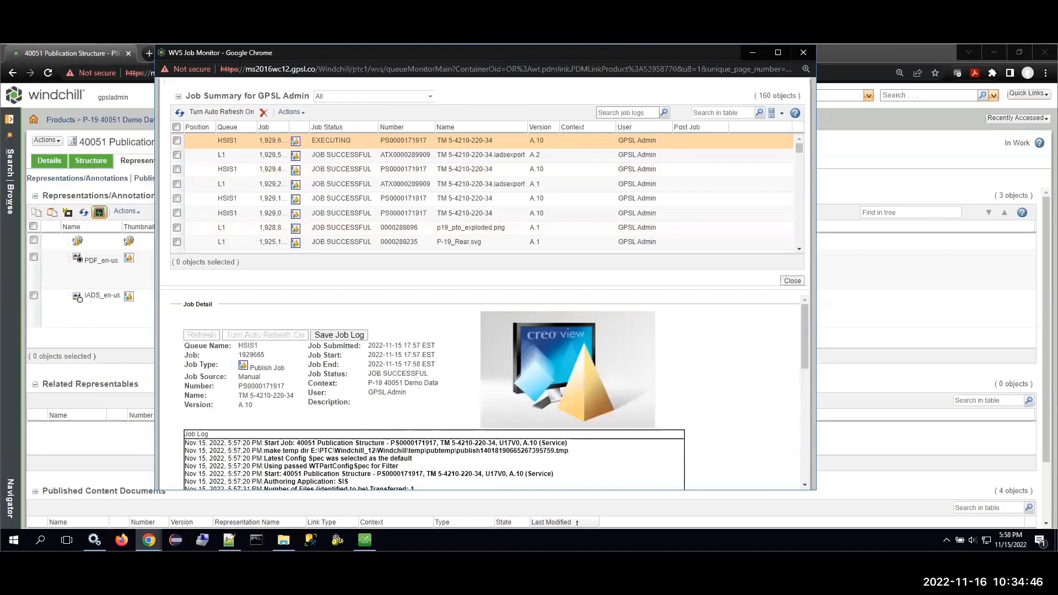
{"action": "left_click", "coordinate": [802, 53]}
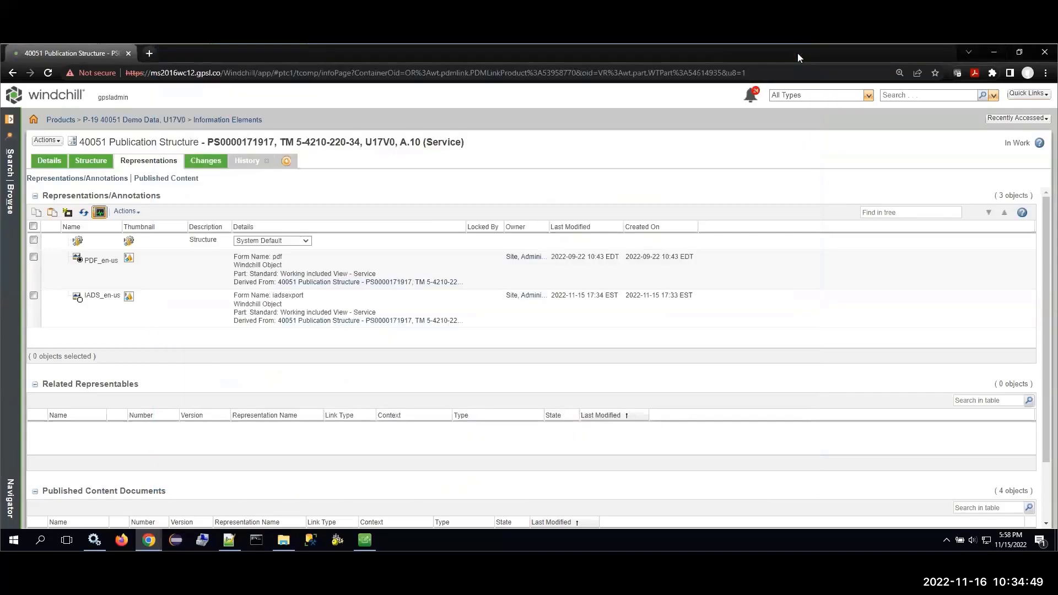
Refresh the representations page and widen the Name column of the published content documents.
{"action": "left_click", "coordinate": [48, 73]}
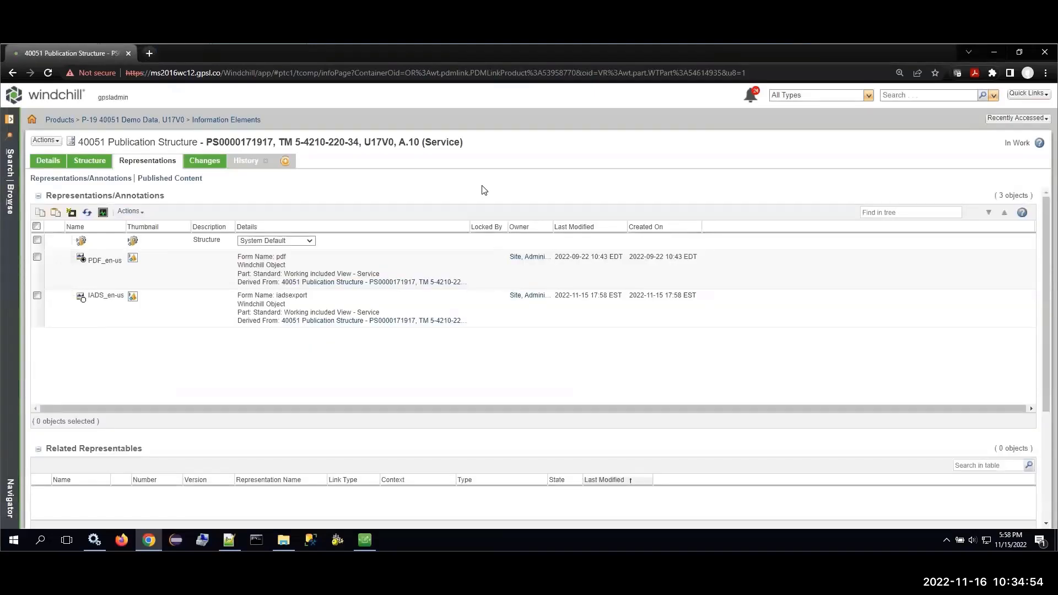
{"action": "scroll", "coordinate": [650, 380], "scroll_direction": "down", "scroll_amount": 3}
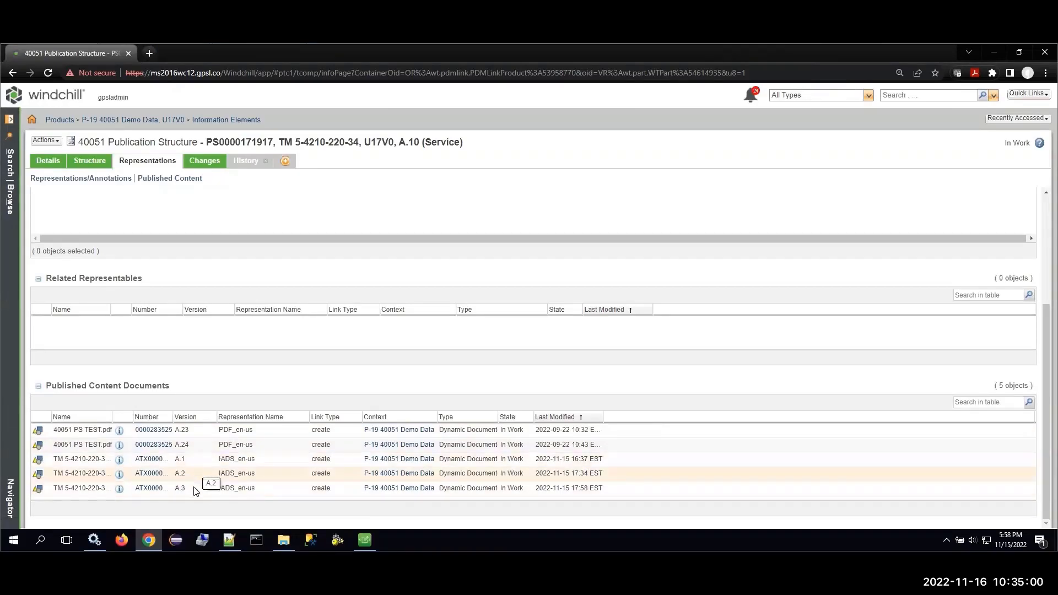
{"action": "left_click_drag", "start_coordinate": [113, 418], "coordinate": [145, 417]}
Open version A.3 of the published TM 5-4210-220-34.iadsexport document and download its primary content, TM 5-4210-220-34.zip.
{"action": "left_click", "coordinate": [240, 488]}
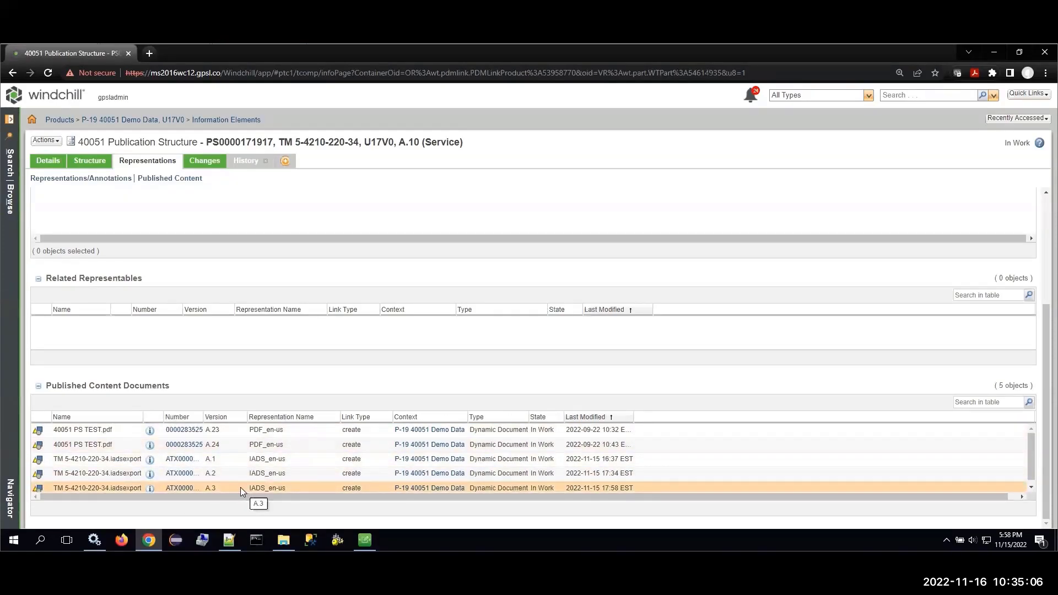
{"action": "right_click", "coordinate": [241, 489]}
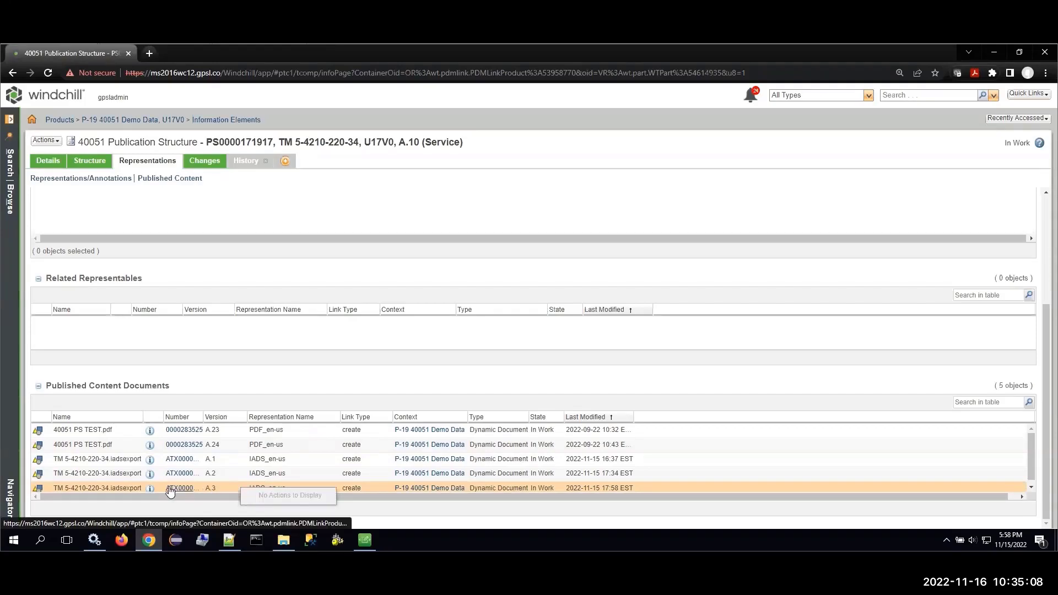
{"action": "left_click", "coordinate": [149, 489]}
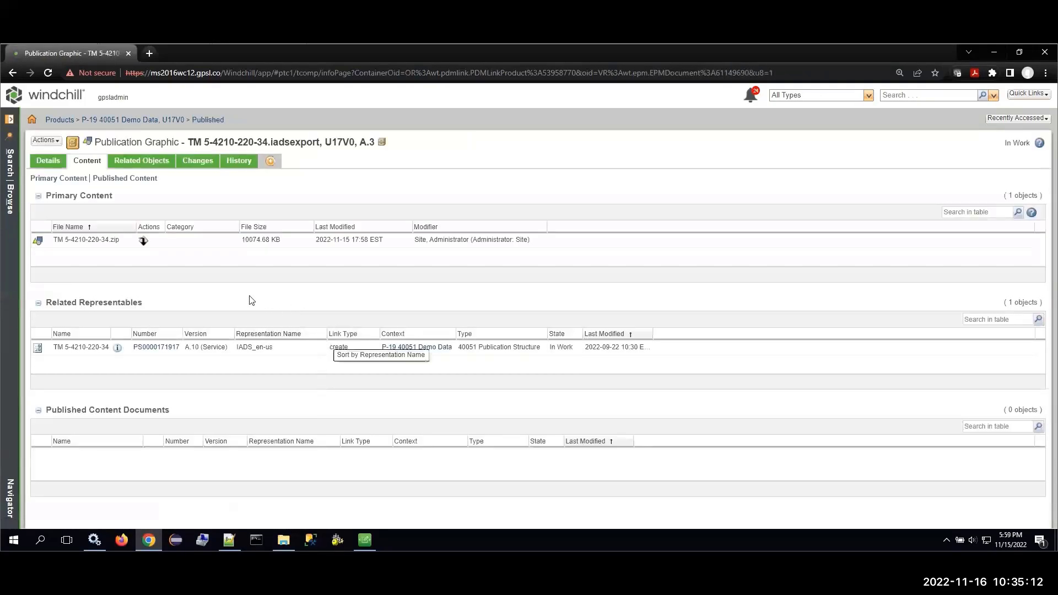
{"action": "left_click", "coordinate": [143, 242]}
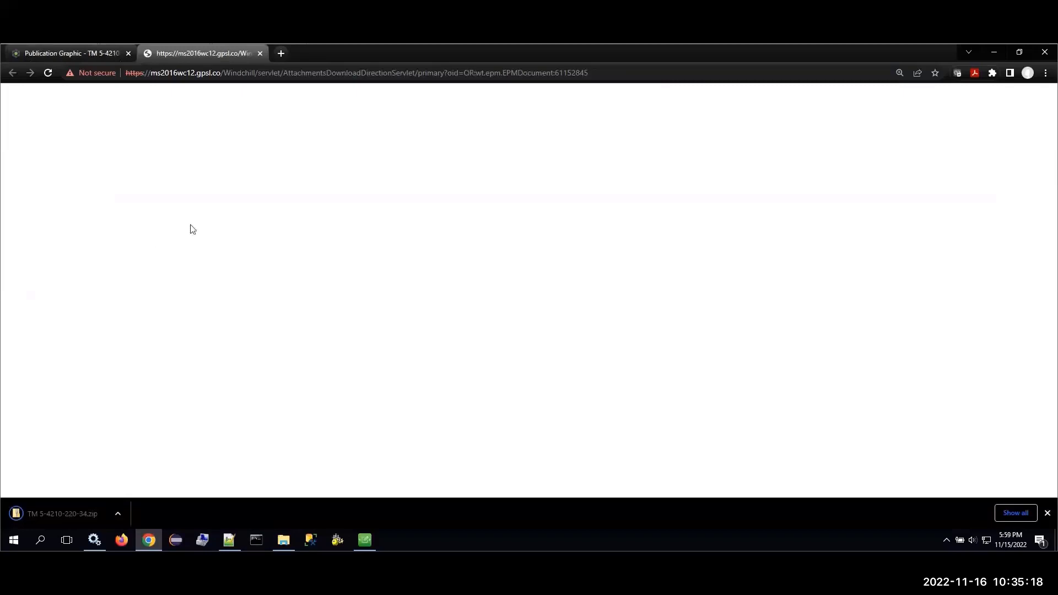
{"action": "left_click", "coordinate": [260, 54]}
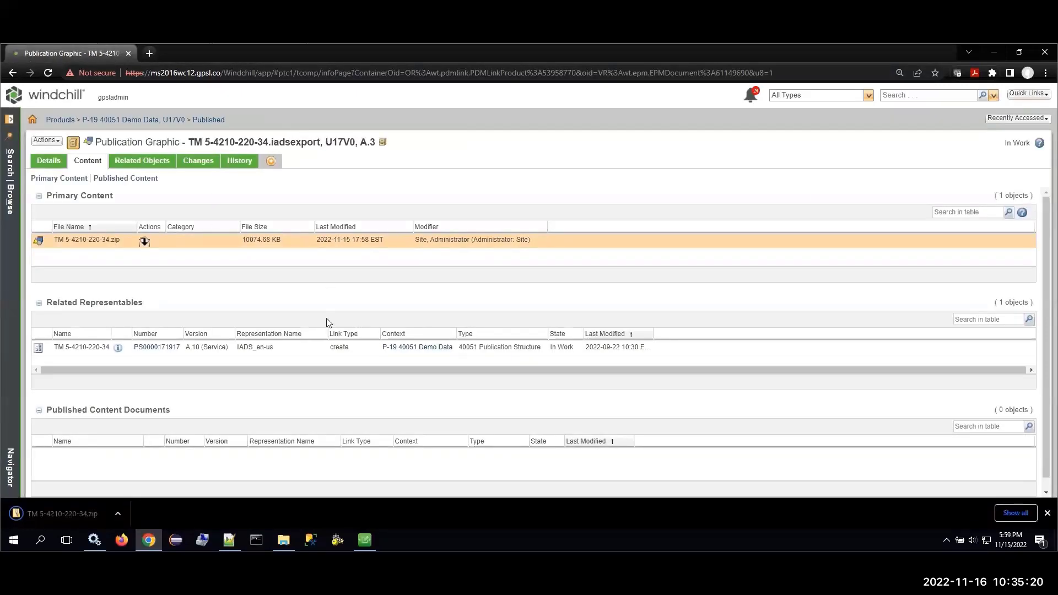
{"action": "left_click", "coordinate": [282, 542]}
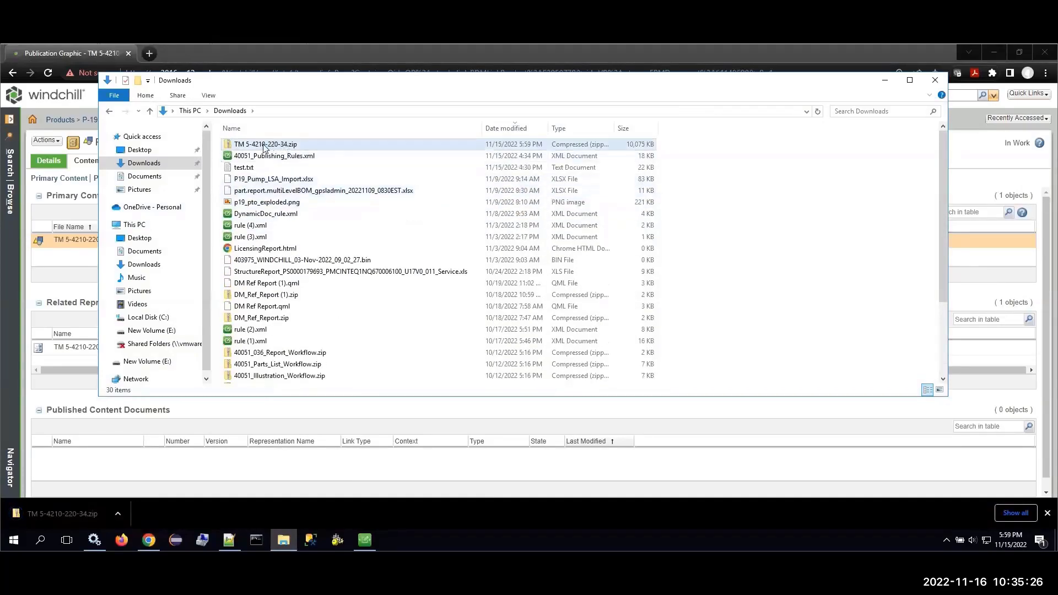
{"action": "left_click", "coordinate": [277, 146]}
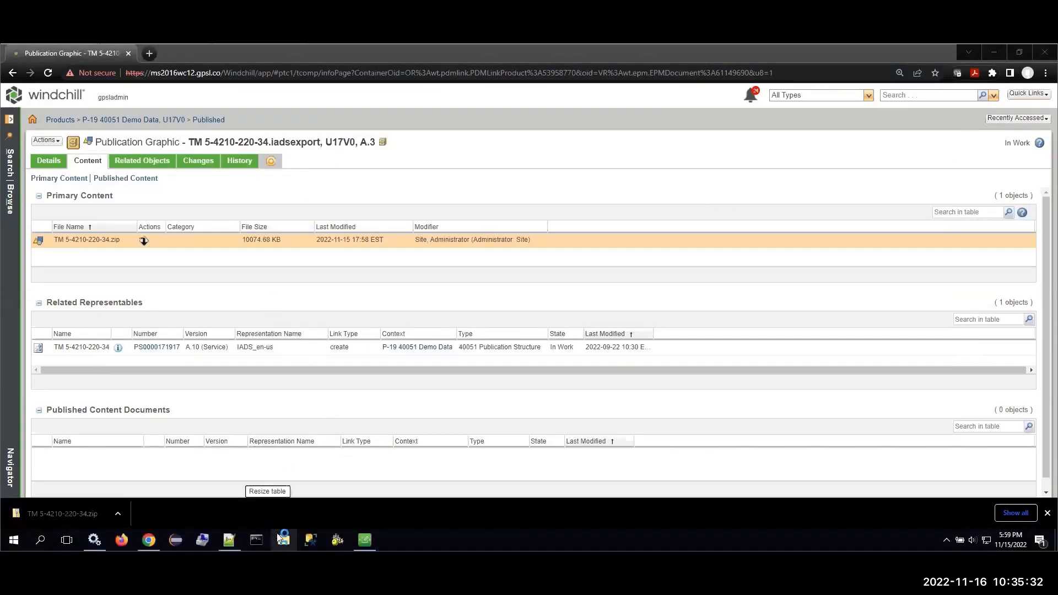
{"action": "left_click", "coordinate": [282, 541]}
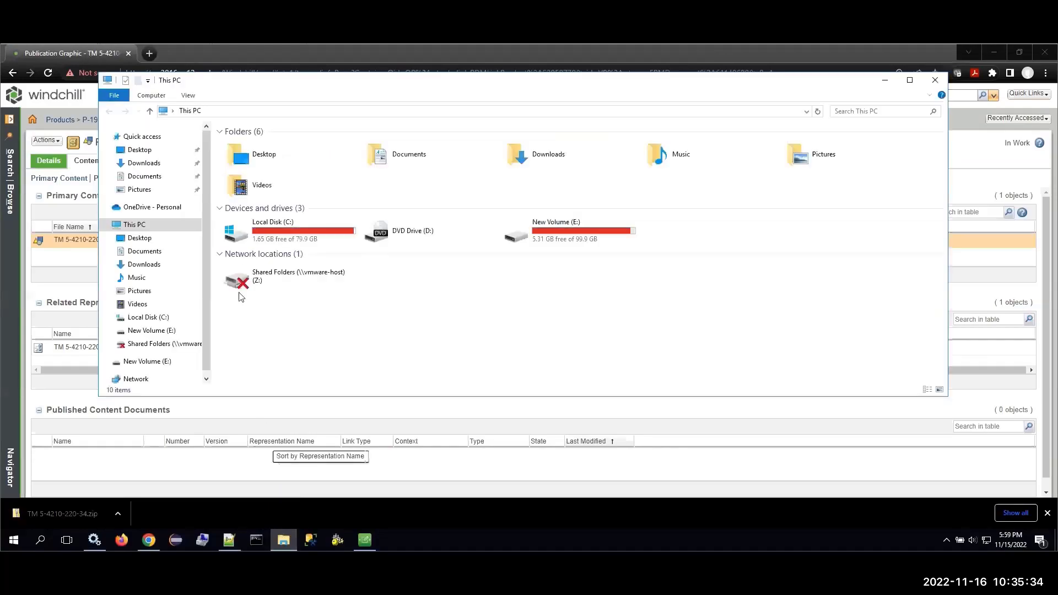
{"action": "left_click", "coordinate": [151, 165]}
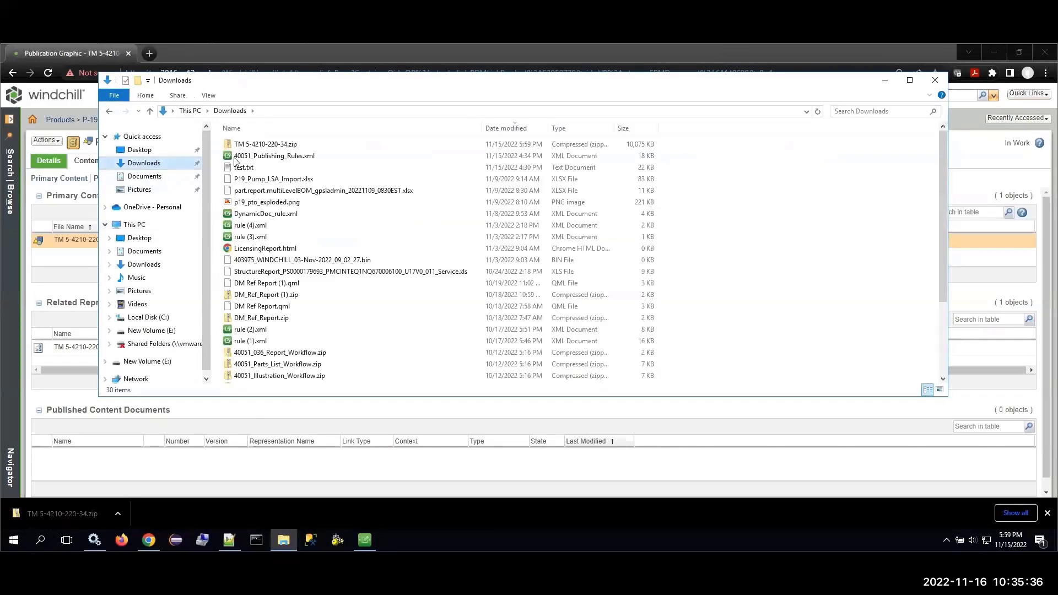
{"action": "left_click", "coordinate": [268, 146]}
{"action": "right_click", "coordinate": [268, 146]}
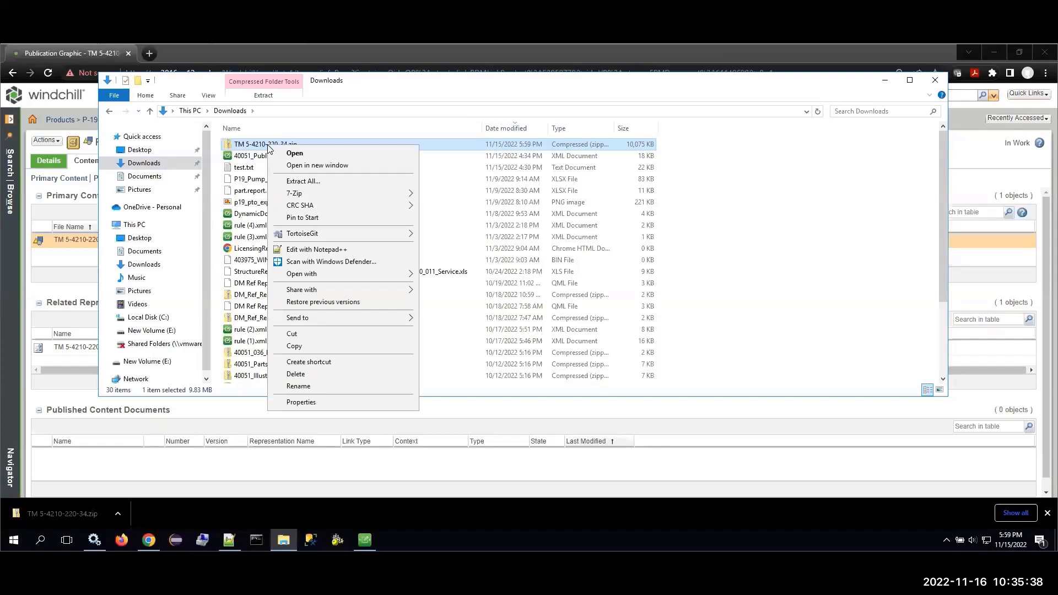
{"action": "mouse_move", "coordinate": [295, 193]}
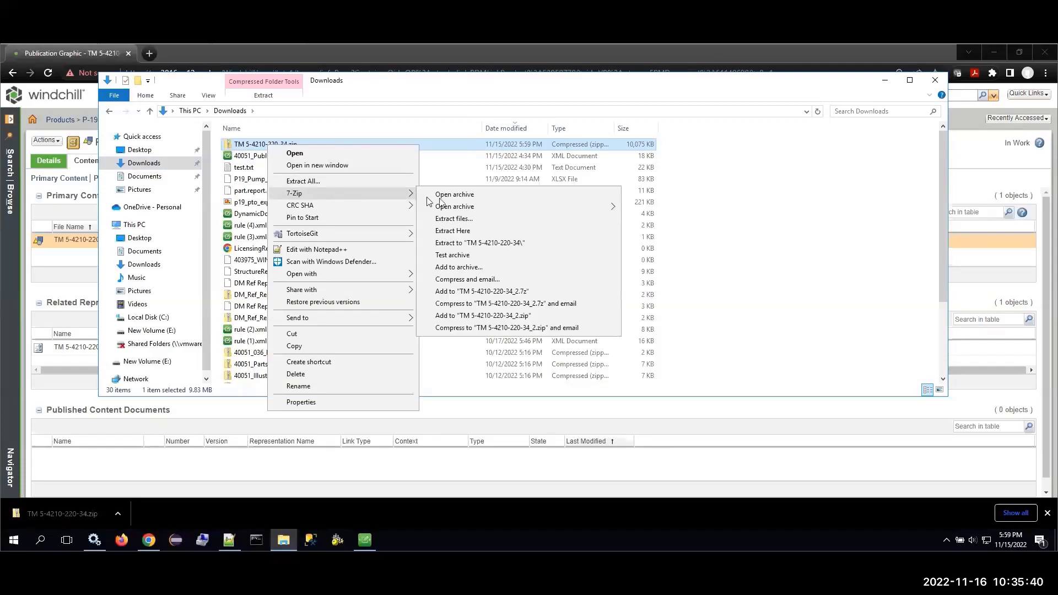
{"action": "left_click", "coordinate": [486, 240]}
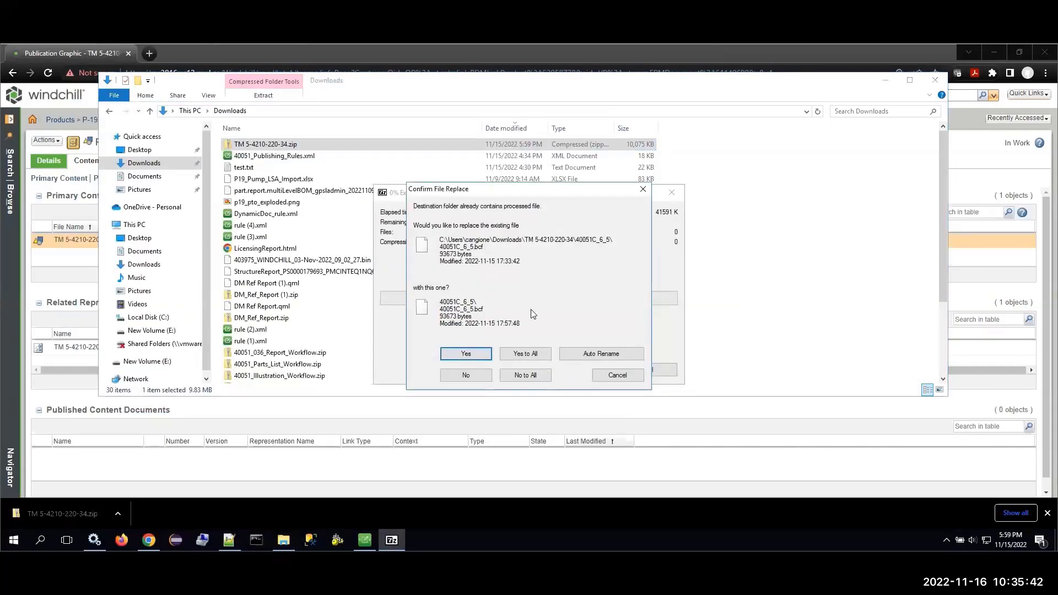
{"action": "left_click", "coordinate": [522, 354]}
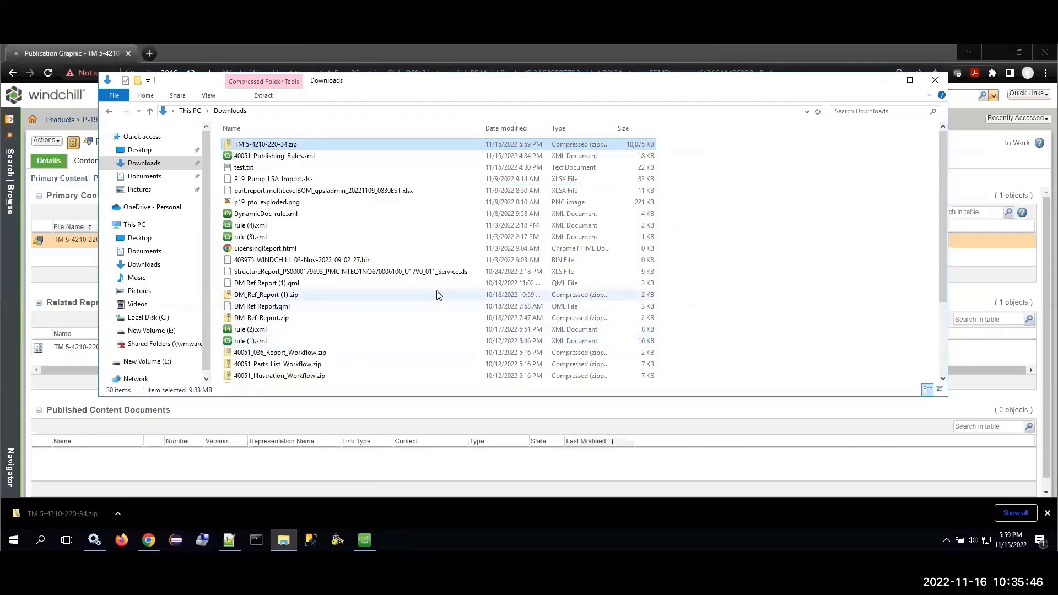
{"action": "scroll", "coordinate": [437, 296], "scroll_direction": "down", "scroll_amount": 3}
{"action": "left_click", "coordinate": [277, 367]}
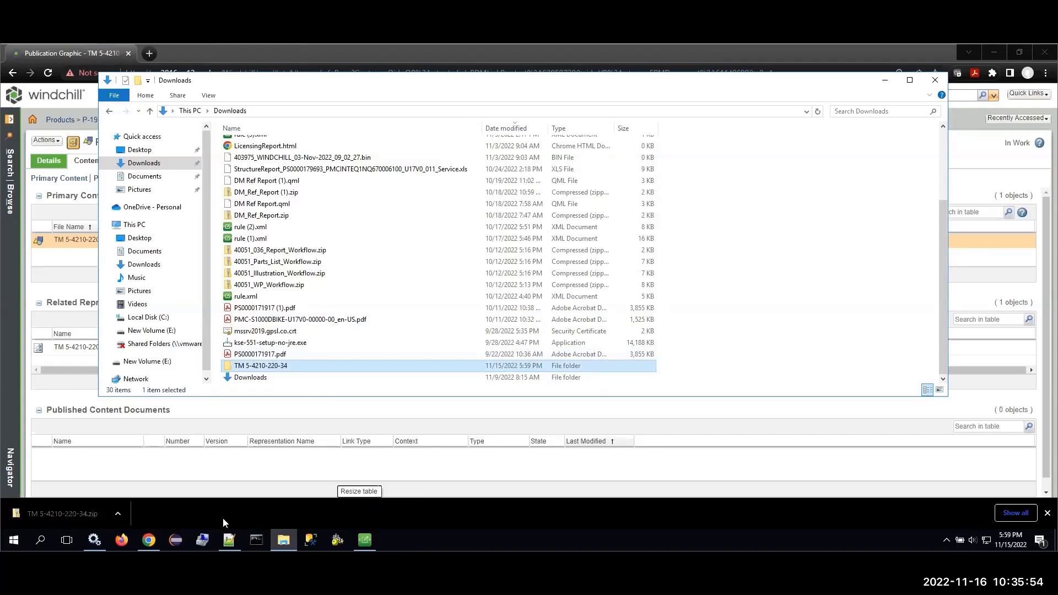
Minimize the open windows, launch IADS from the desktop and close its Getting Started page.
{"action": "left_click", "coordinate": [885, 81]}
{"action": "left_click", "coordinate": [987, 53]}
{"action": "double_click", "coordinate": [21, 65]}
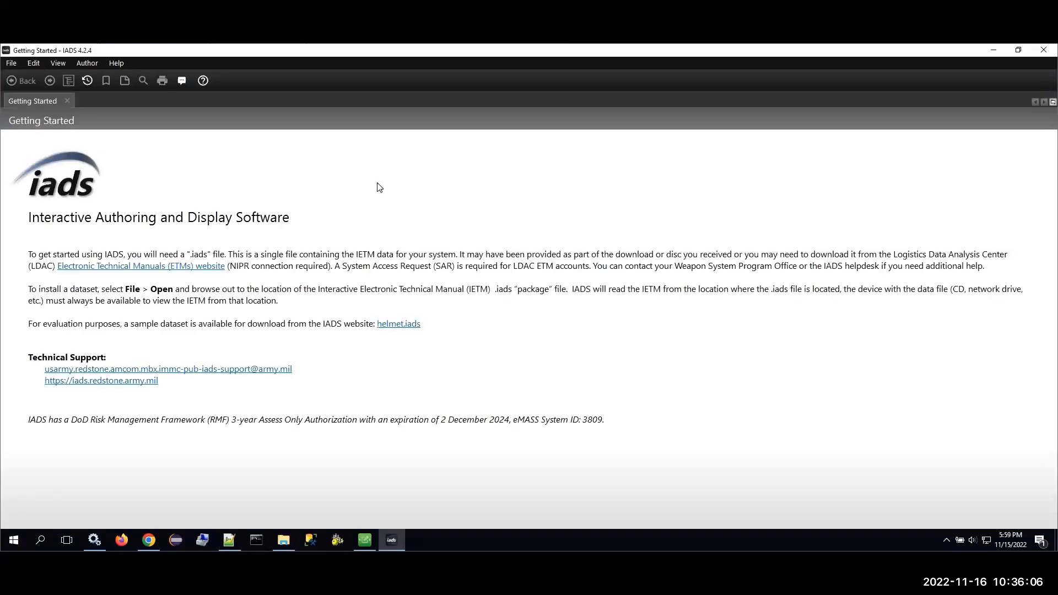
{"action": "left_click", "coordinate": [68, 102]}
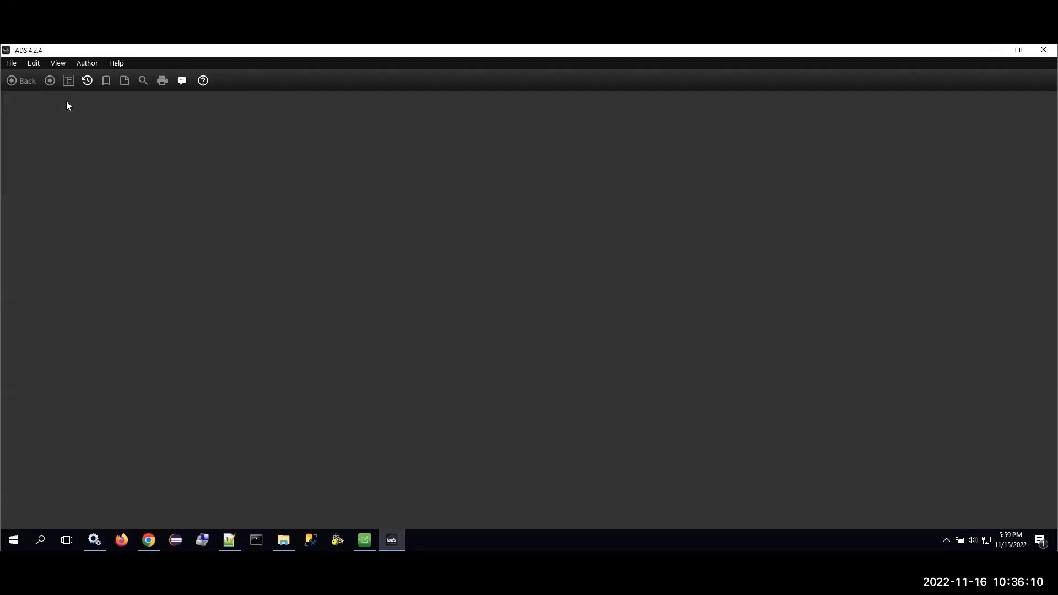
{"action": "left_click", "coordinate": [12, 64]}
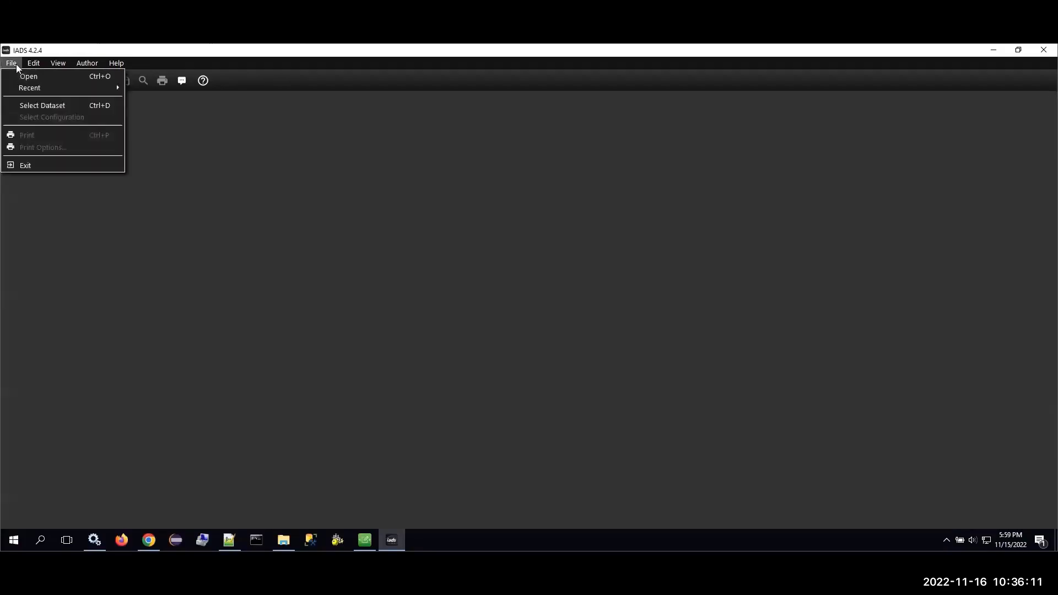
{"action": "left_click", "coordinate": [25, 105]}
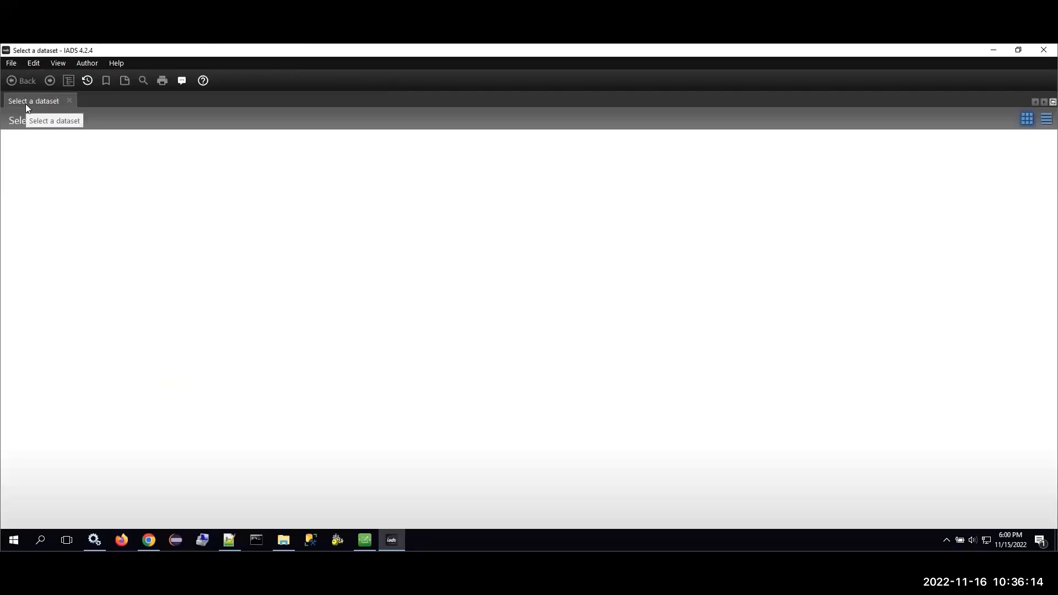
{"action": "left_click", "coordinate": [11, 63]}
{"action": "left_click", "coordinate": [22, 76]}
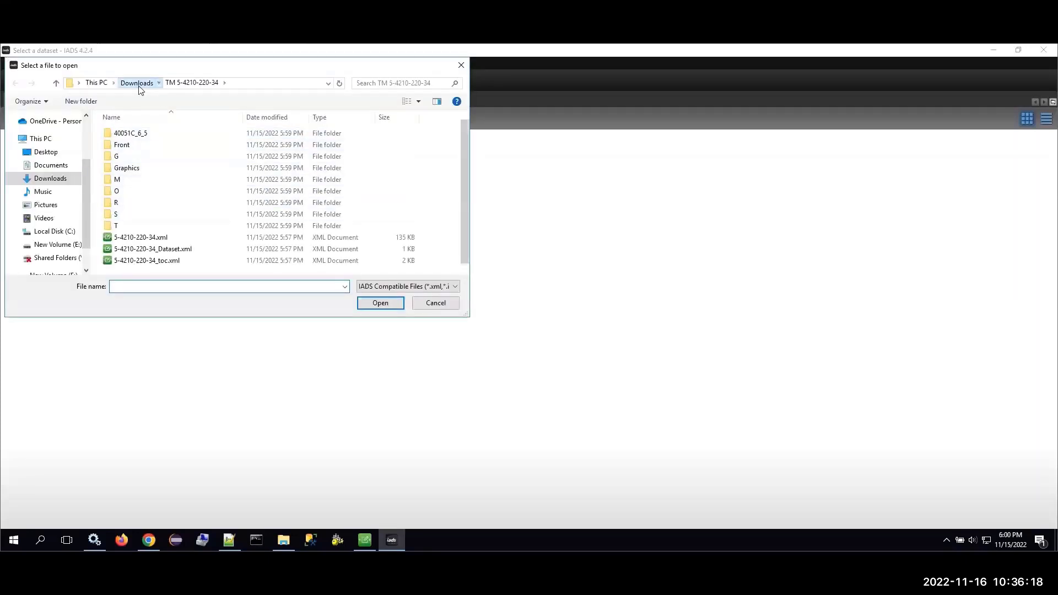
{"action": "left_click", "coordinate": [136, 82]}
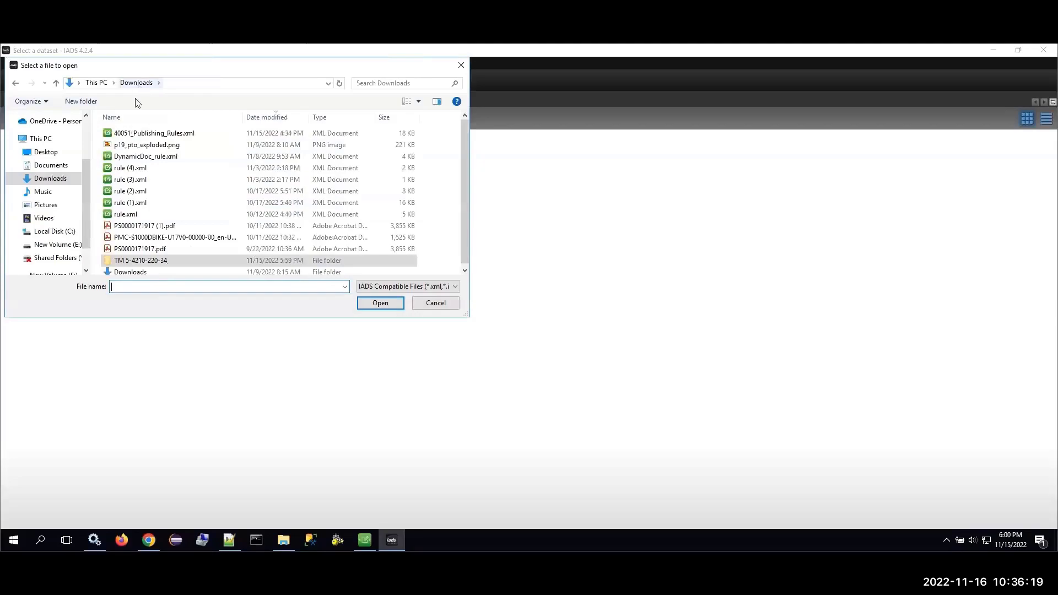
{"action": "double_click", "coordinate": [146, 262]}
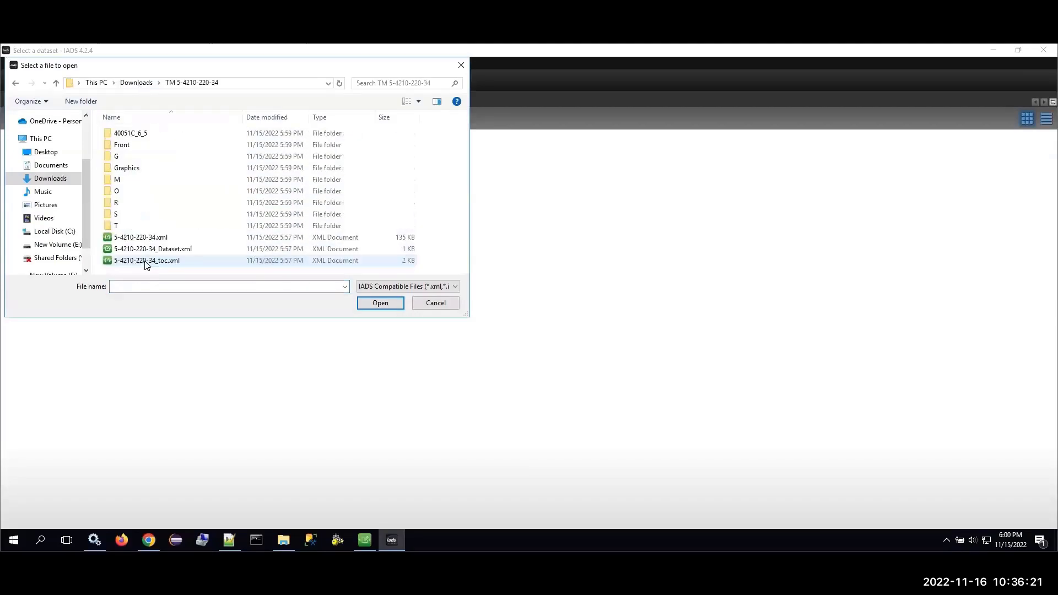
{"action": "left_click", "coordinate": [177, 250]}
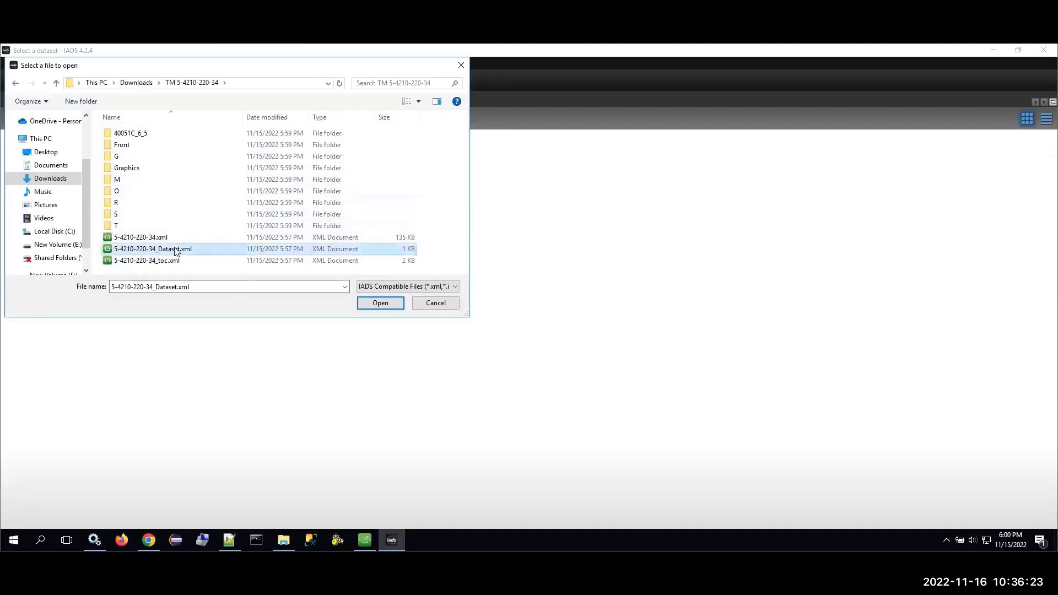
{"action": "left_click", "coordinate": [379, 303]}
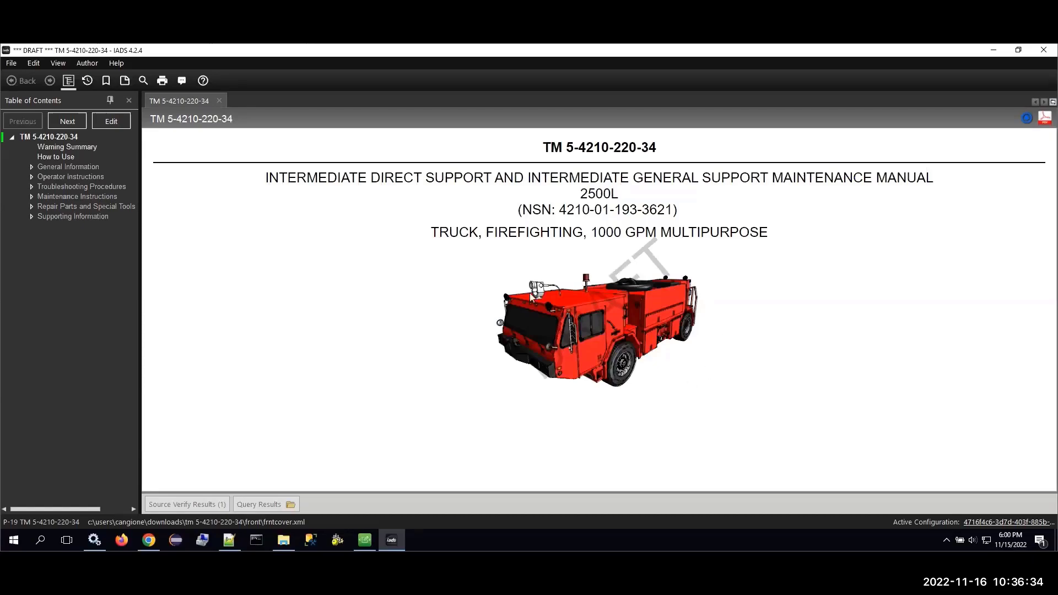
Expand every section of the table of contents, from General Information through Supporting Information.
{"action": "left_click", "coordinate": [31, 168]}
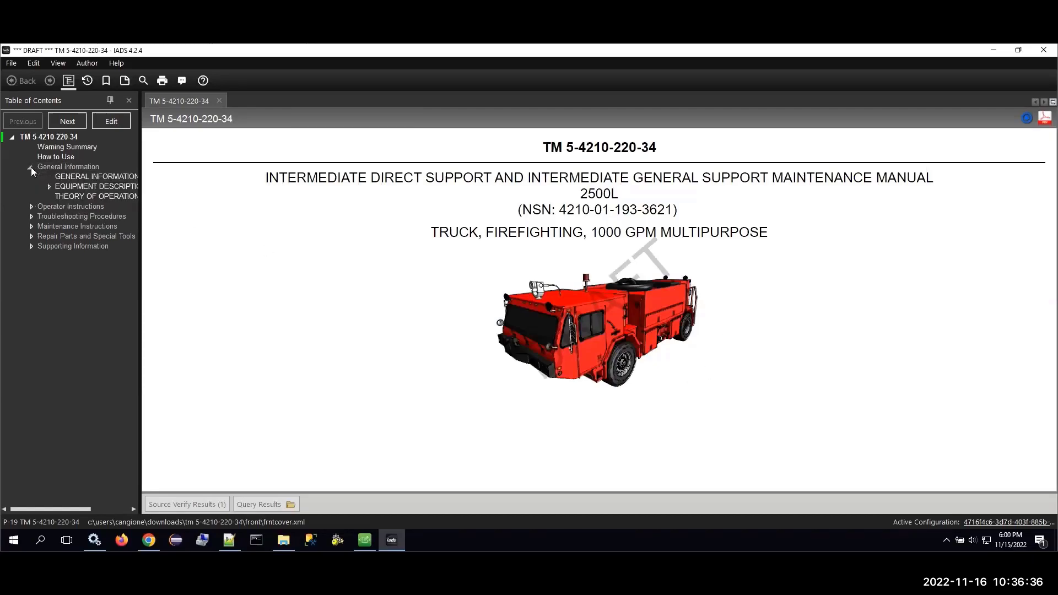
{"action": "left_click", "coordinate": [32, 207]}
{"action": "left_click", "coordinate": [31, 267]}
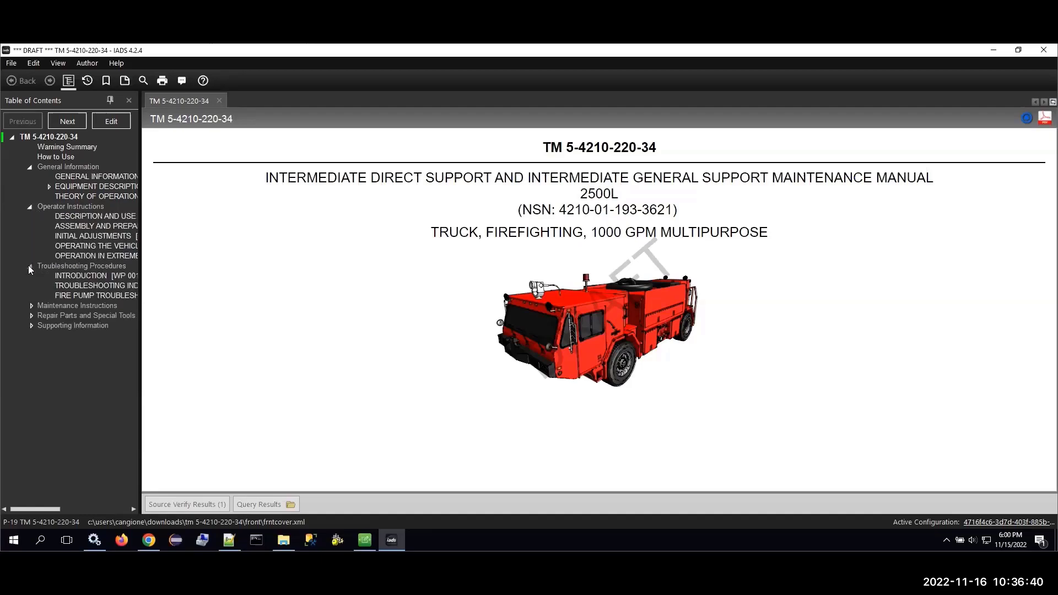
{"action": "left_click", "coordinate": [32, 306]}
{"action": "left_click", "coordinate": [31, 346]}
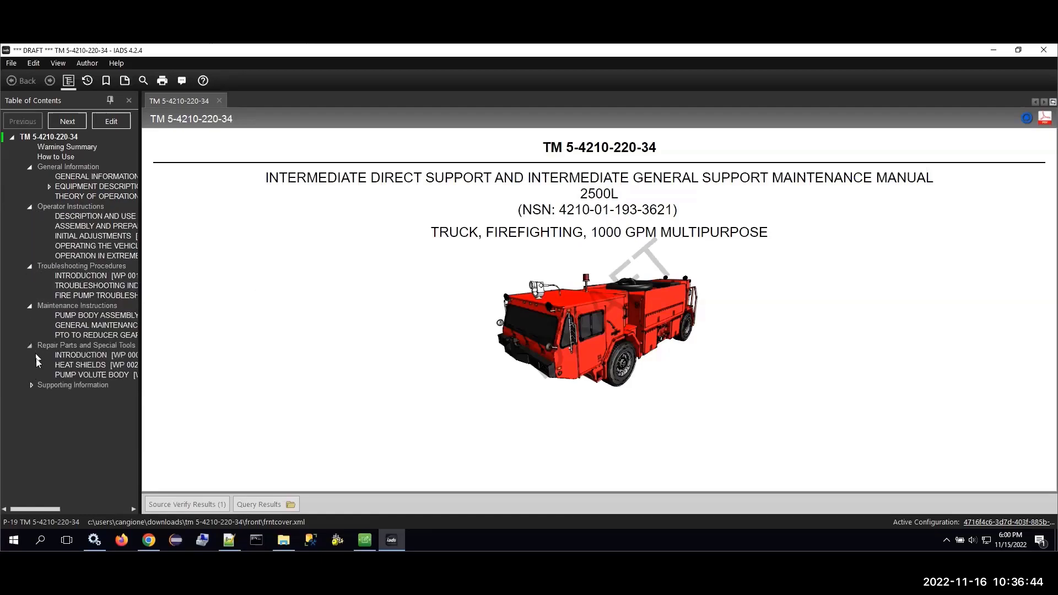
{"action": "left_click", "coordinate": [31, 385]}
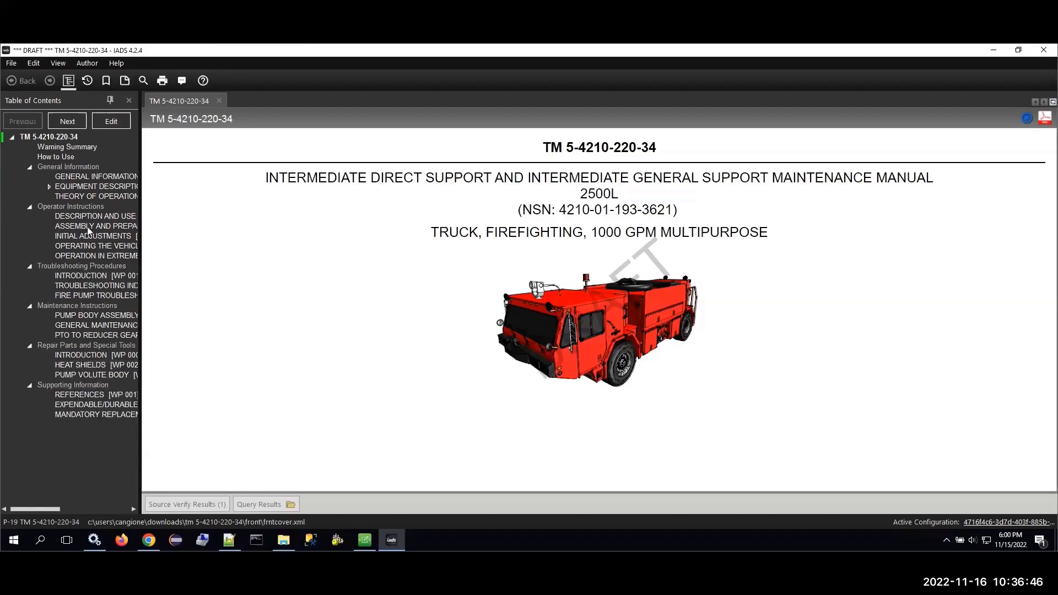
View Figure 1, P-19 Components, in the Equipment Description Data work package and highlight the Roof Turret and Bumper Turret callouts.
{"action": "left_click", "coordinate": [95, 187]}
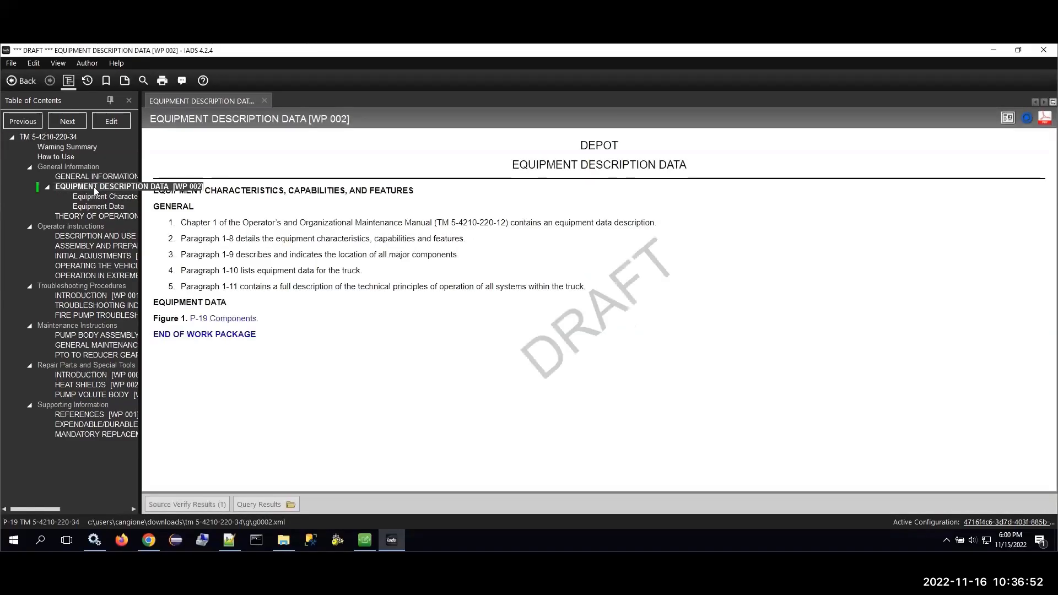
{"action": "mouse_move", "coordinate": [215, 323]}
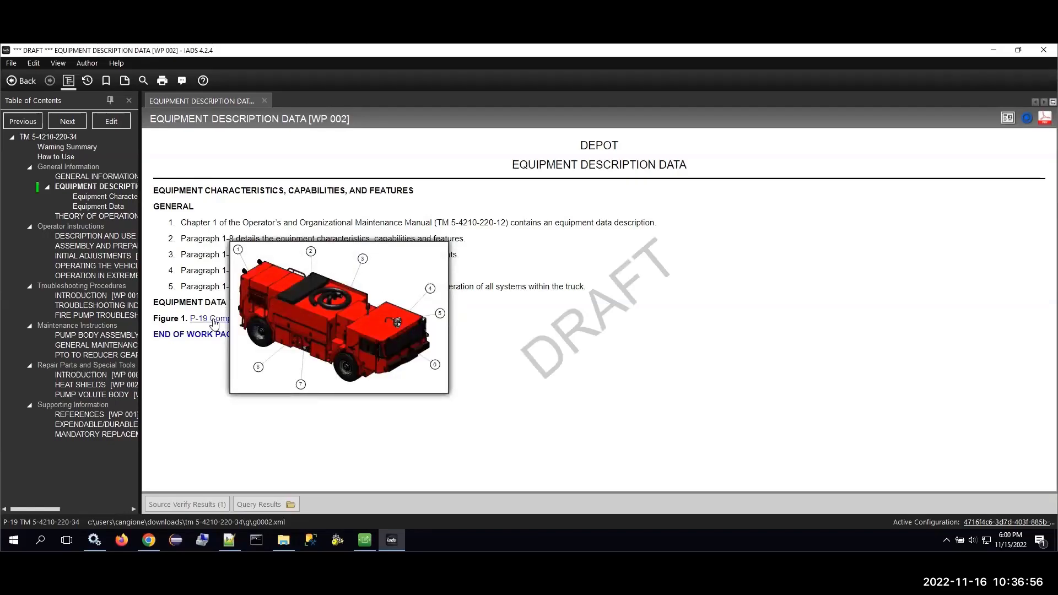
{"action": "left_click", "coordinate": [214, 323]}
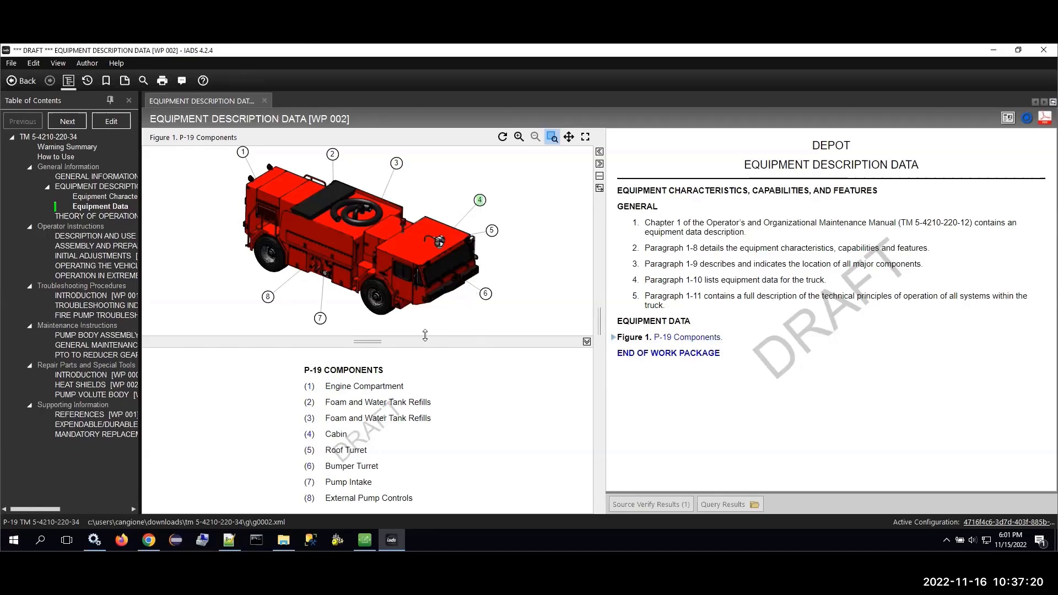
{"action": "left_click", "coordinate": [311, 453]}
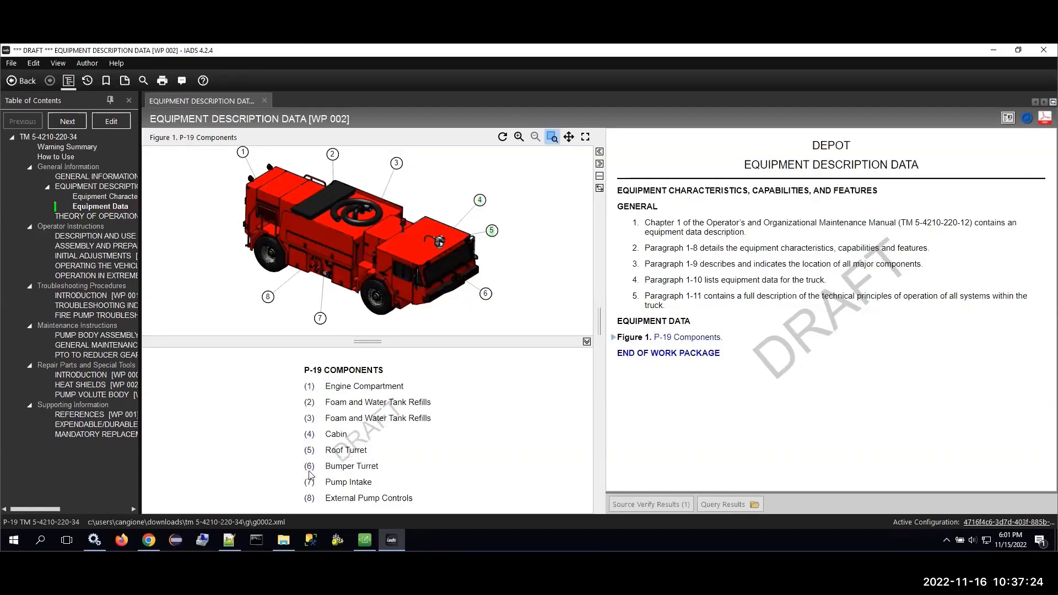
{"action": "left_click", "coordinate": [309, 468]}
View Figure 1, P-19 Controls, in the operator controls and indicators work package and highlight callouts 1 and 2.
{"action": "left_click", "coordinate": [91, 239]}
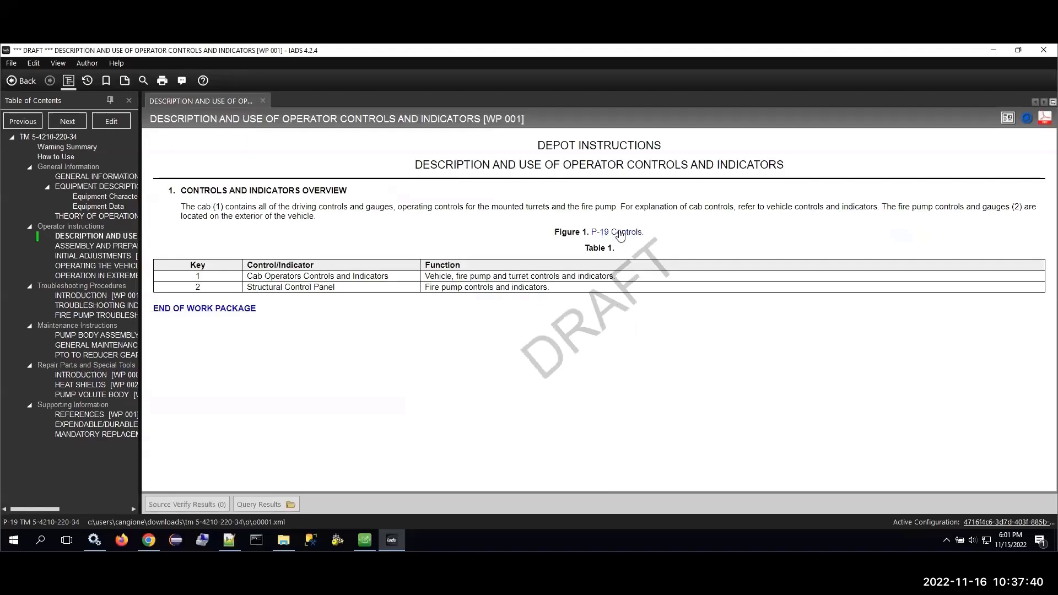
{"action": "left_click", "coordinate": [620, 235]}
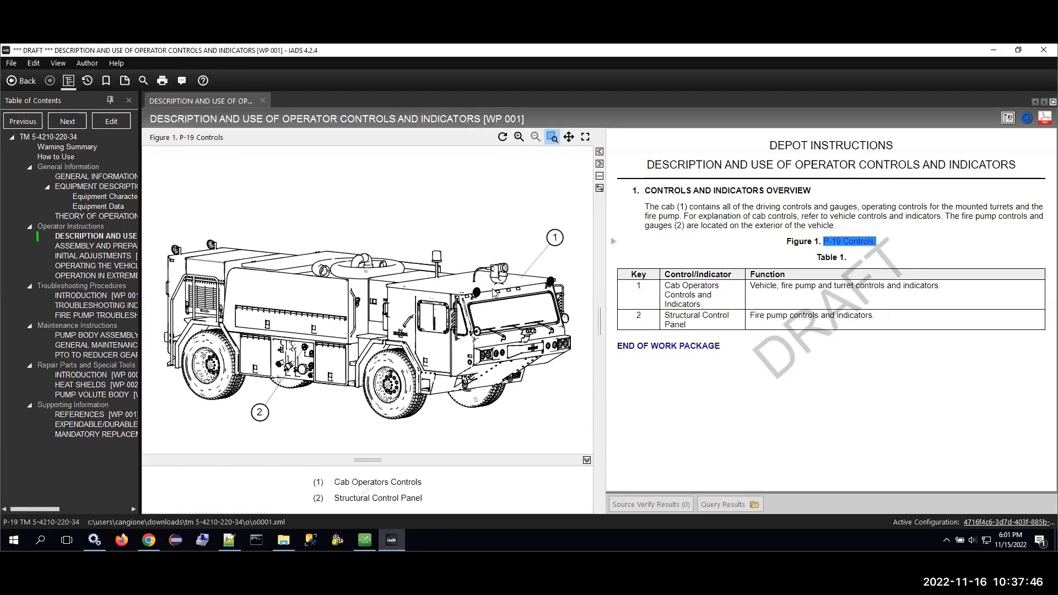
{"action": "left_click", "coordinate": [318, 484]}
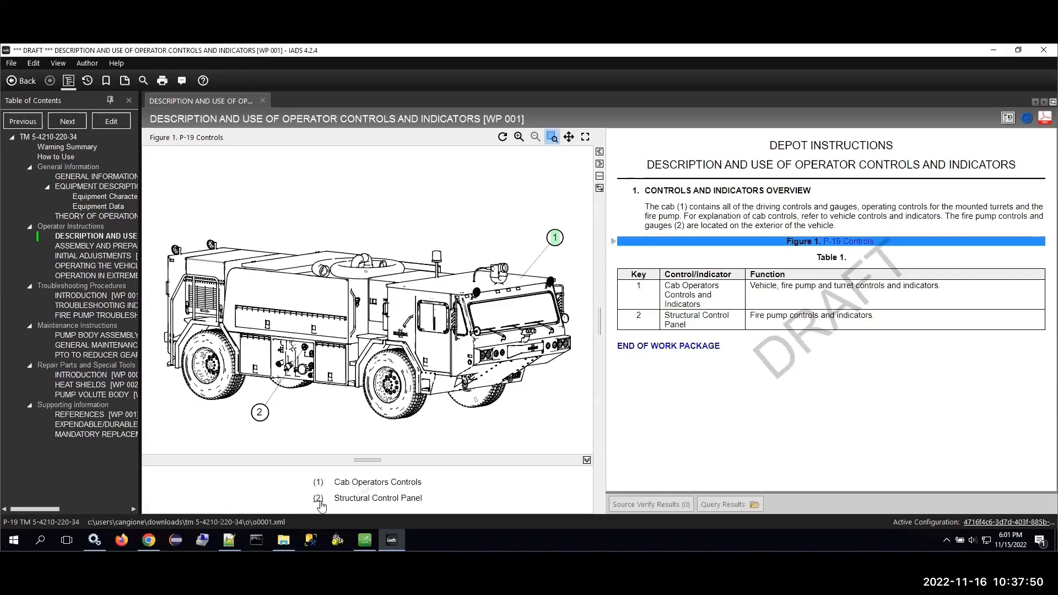
{"action": "left_click", "coordinate": [319, 499]}
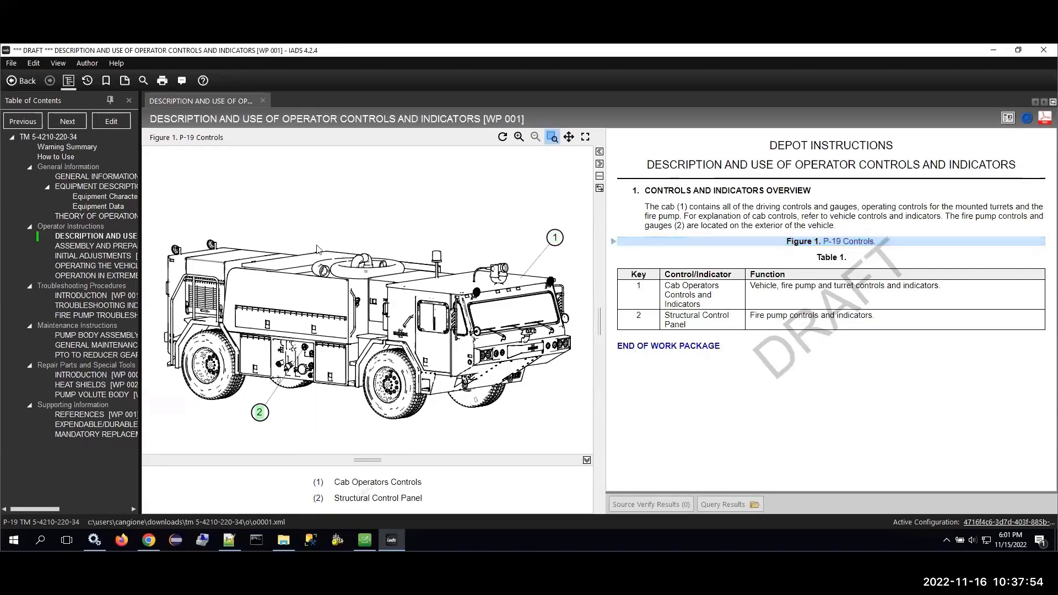
Read through the Pump Body Assembly work package under Maintenance Instructions and preview its CLAMPS figure.
{"action": "left_click", "coordinate": [87, 336]}
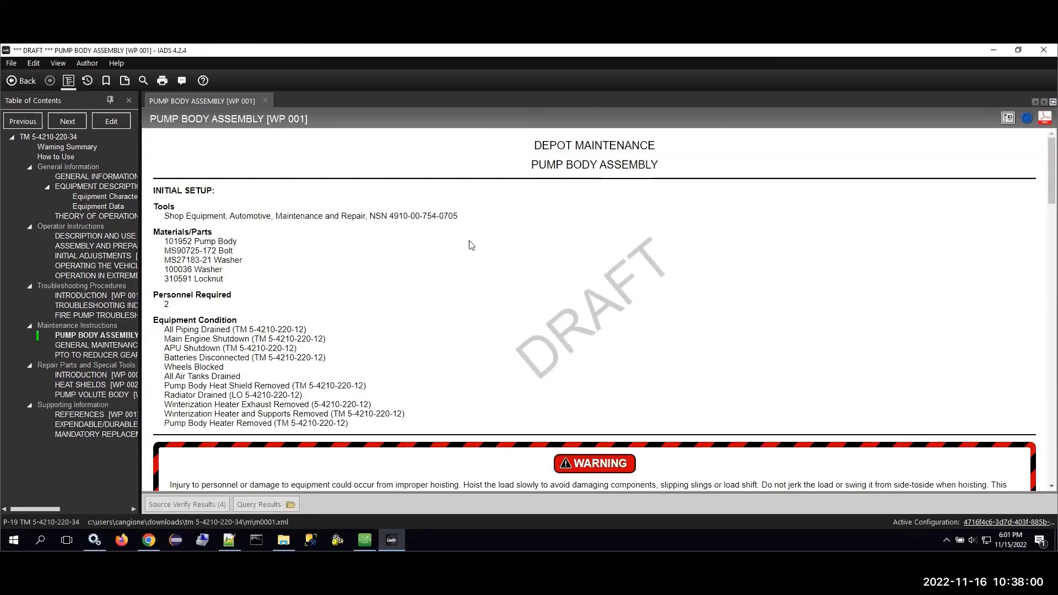
{"action": "scroll", "coordinate": [473, 242], "scroll_direction": "down", "scroll_amount": 7}
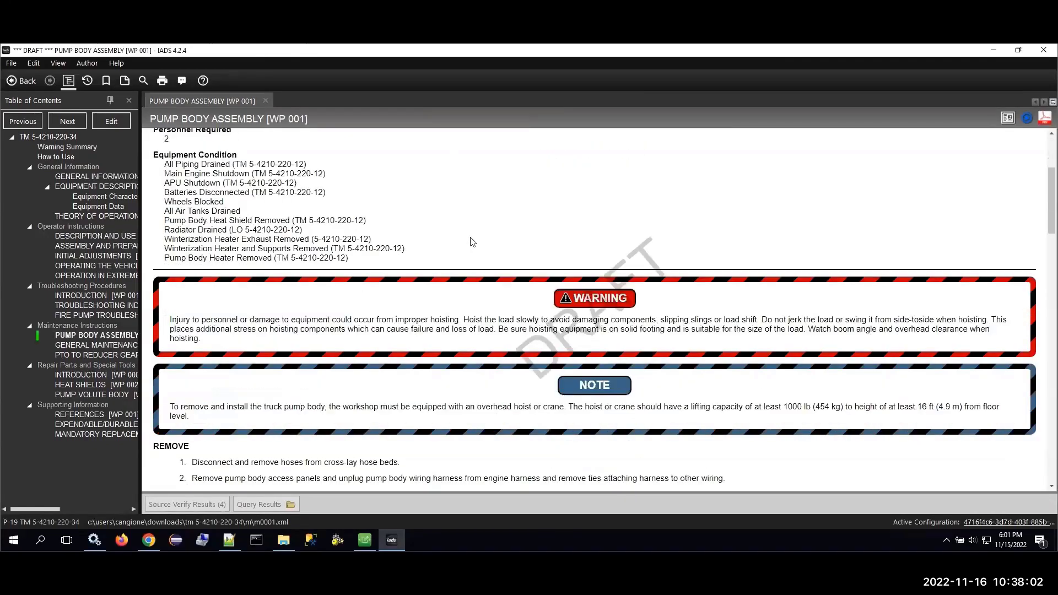
{"action": "scroll", "coordinate": [472, 241], "scroll_direction": "down", "scroll_amount": 6}
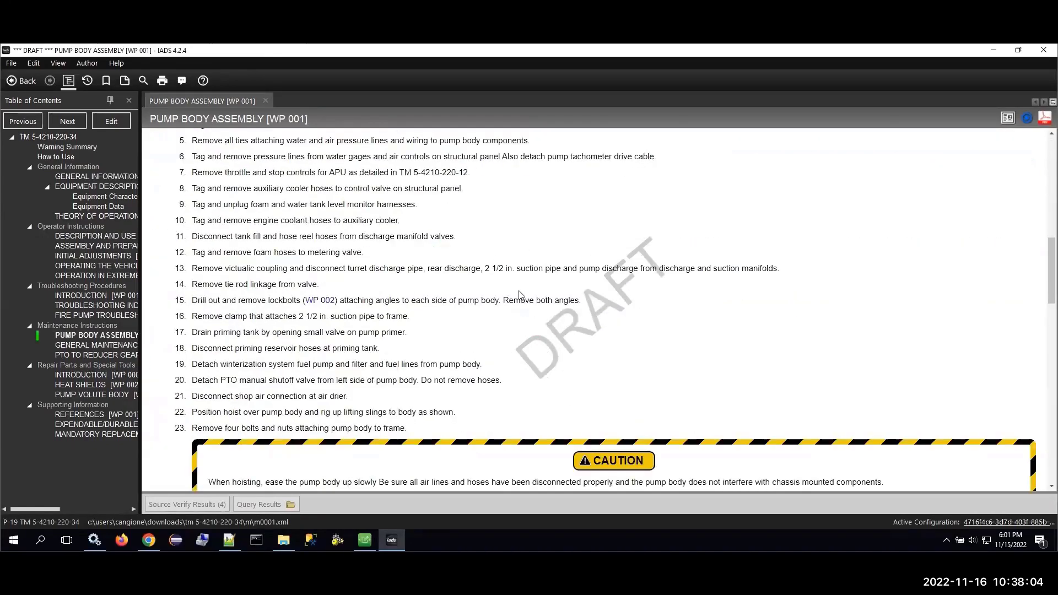
{"action": "scroll", "coordinate": [521, 303], "scroll_direction": "down", "scroll_amount": 5}
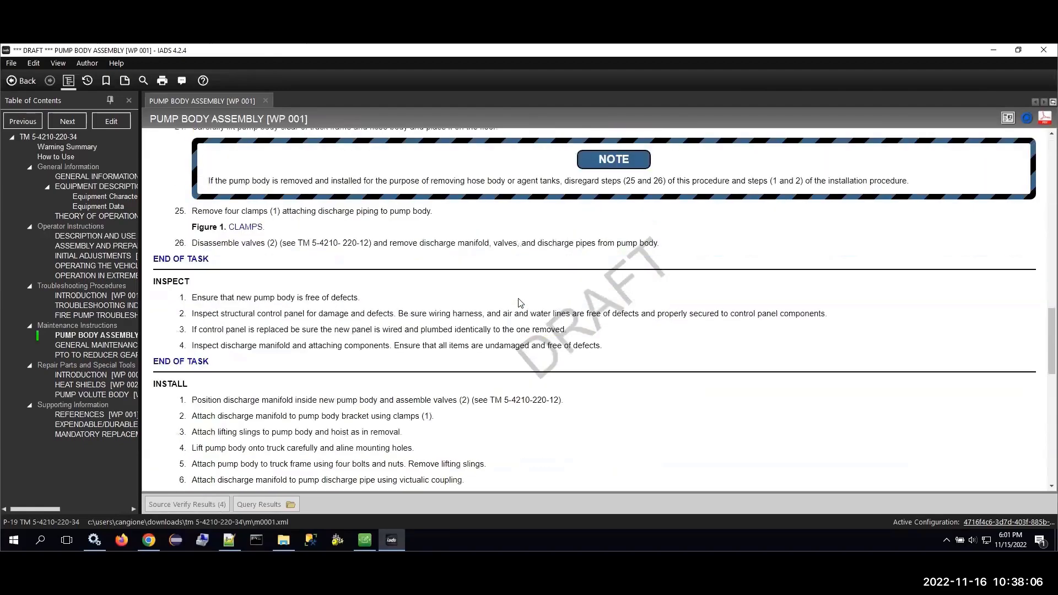
{"action": "scroll", "coordinate": [521, 303], "scroll_direction": "down", "scroll_amount": 1}
{"action": "scroll", "coordinate": [520, 303], "scroll_direction": "up", "scroll_amount": 3}
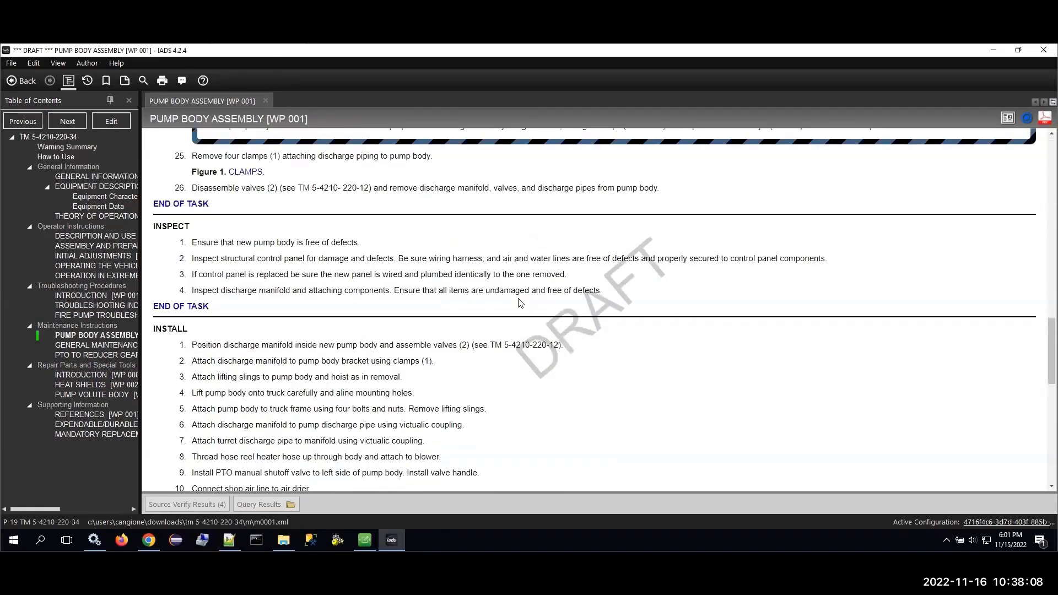
{"action": "mouse_move", "coordinate": [251, 283]}
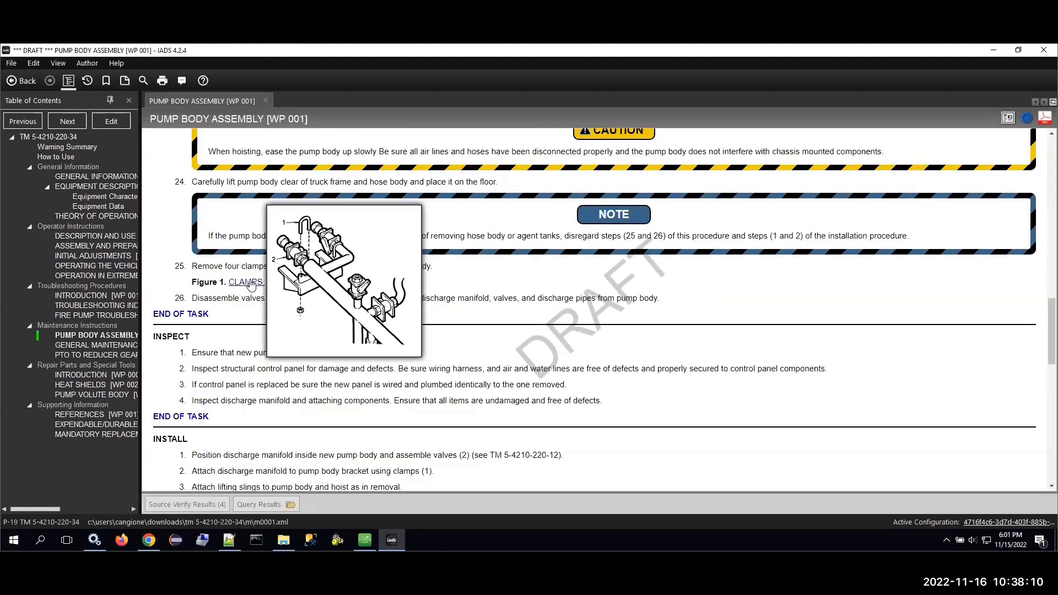
{"action": "scroll", "coordinate": [509, 293], "scroll_direction": "up", "scroll_amount": 5}
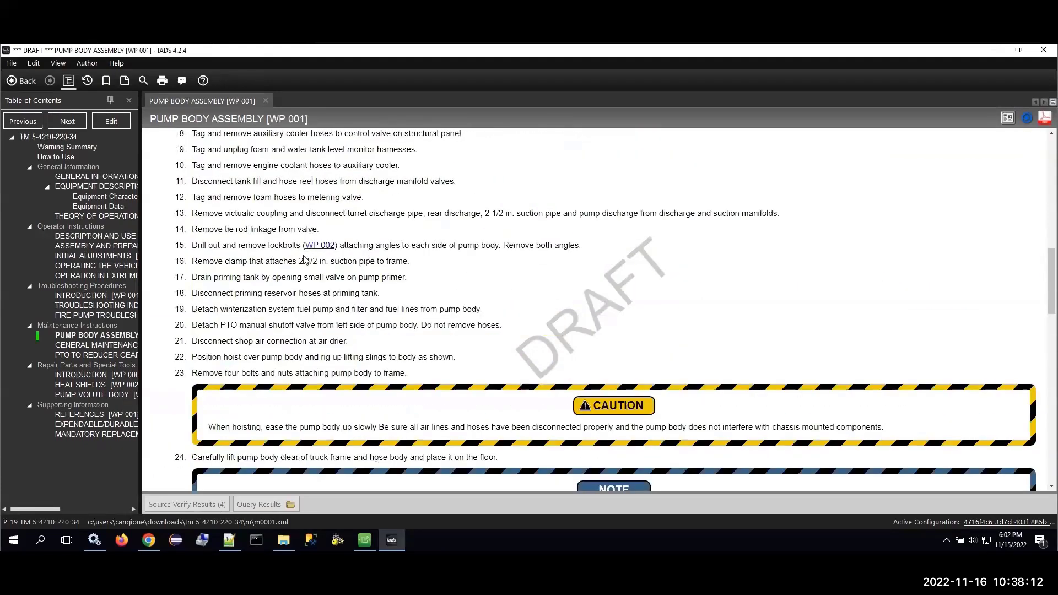
Follow the WP 002 reference in removal step 15, read through the General Maintenance Procedures and exit IADS.
{"action": "left_click", "coordinate": [320, 245]}
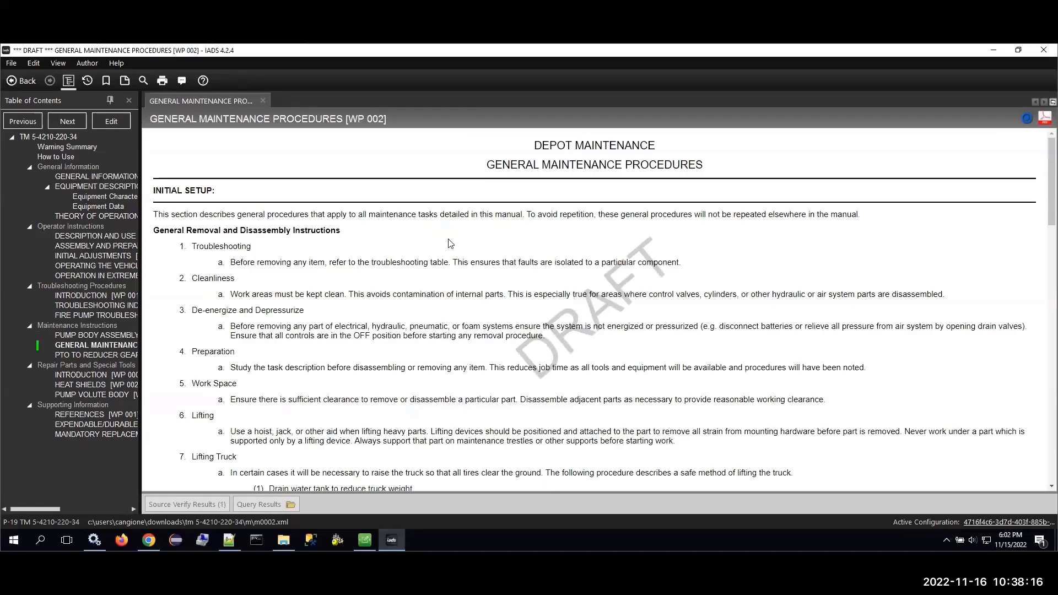
{"action": "scroll", "coordinate": [451, 244], "scroll_direction": "down", "scroll_amount": 12}
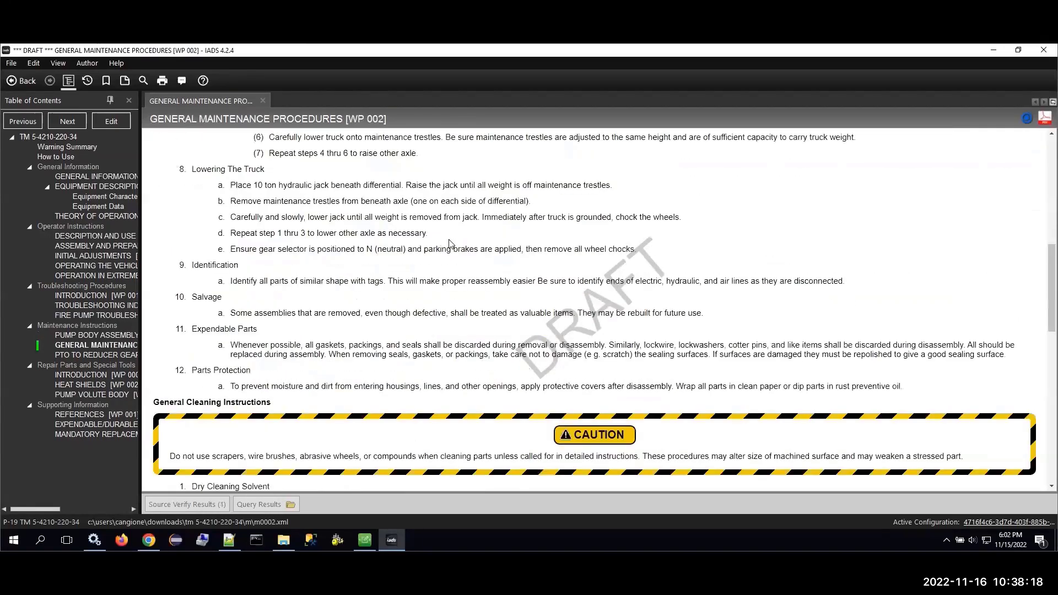
{"action": "scroll", "coordinate": [302, 331], "scroll_direction": "down", "scroll_amount": 3}
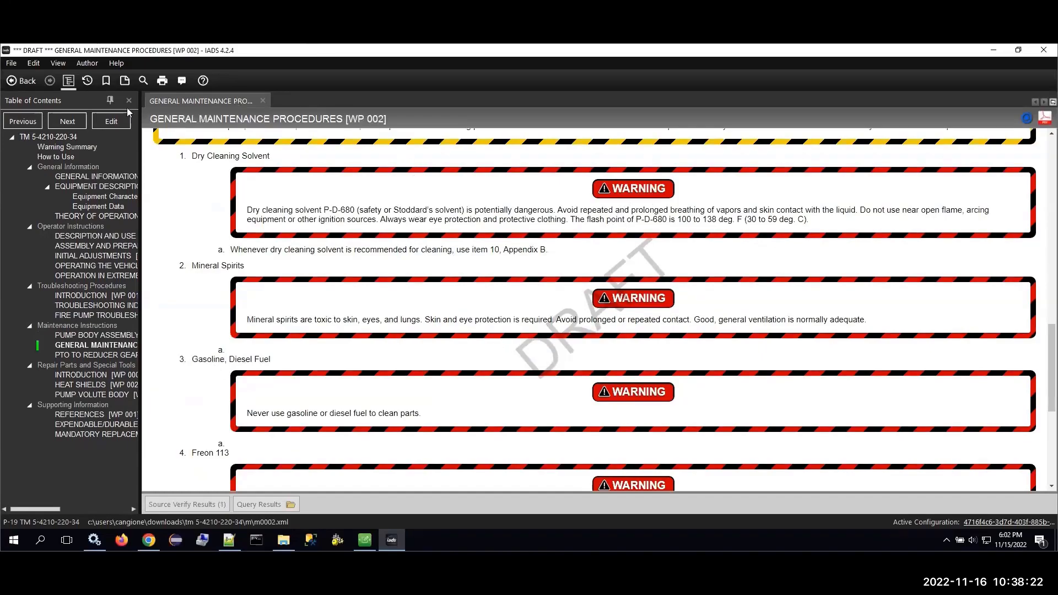
{"action": "left_click", "coordinate": [11, 65]}
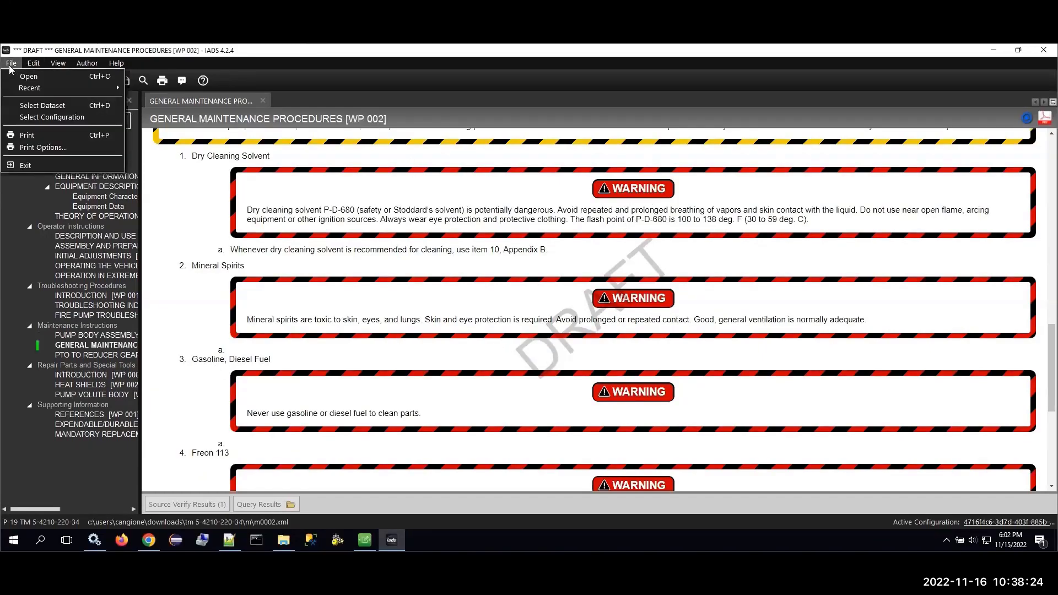
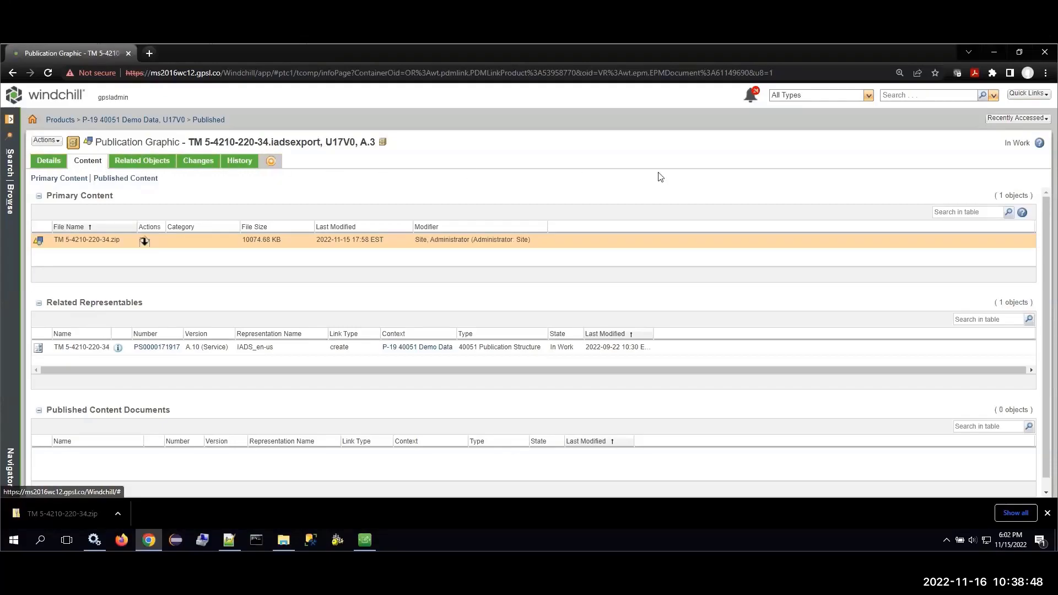
{"action": "left_click", "coordinate": [156, 347]}
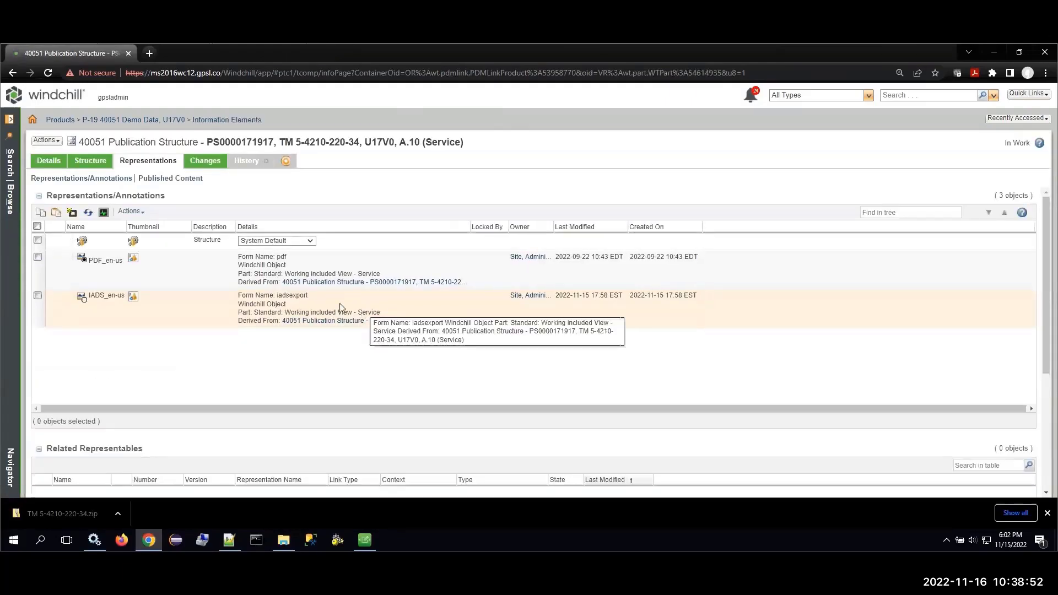
{"action": "left_click", "coordinate": [90, 160]}
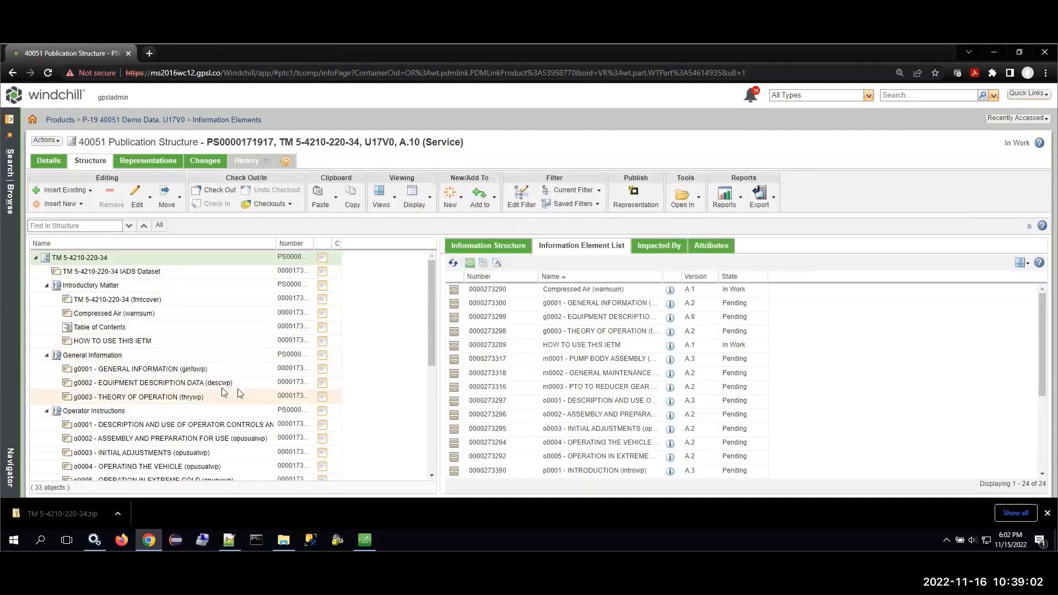
{"action": "left_click", "coordinate": [190, 383]}
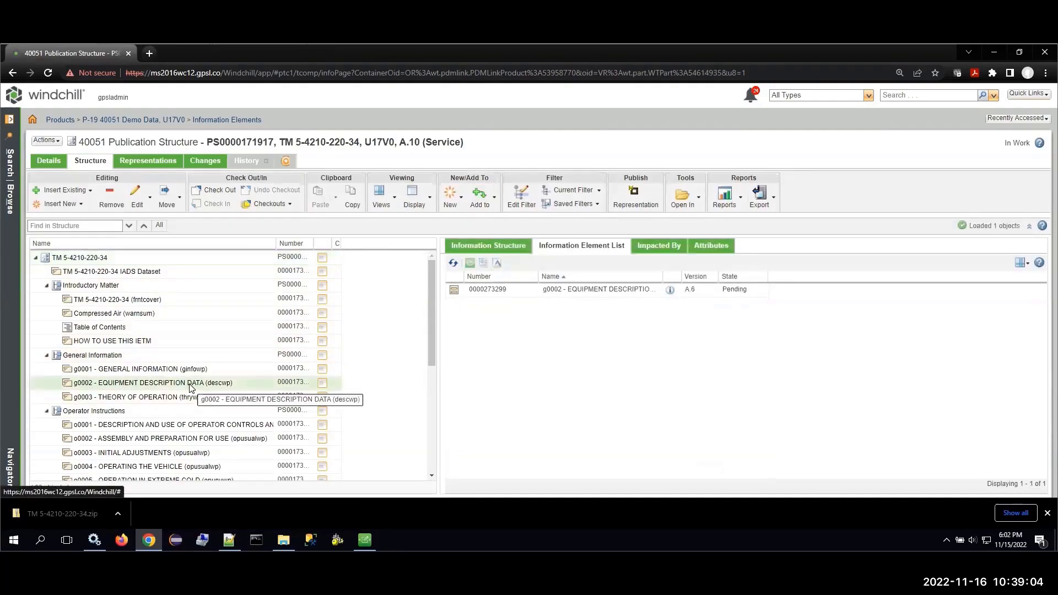
{"action": "right_click", "coordinate": [190, 385]}
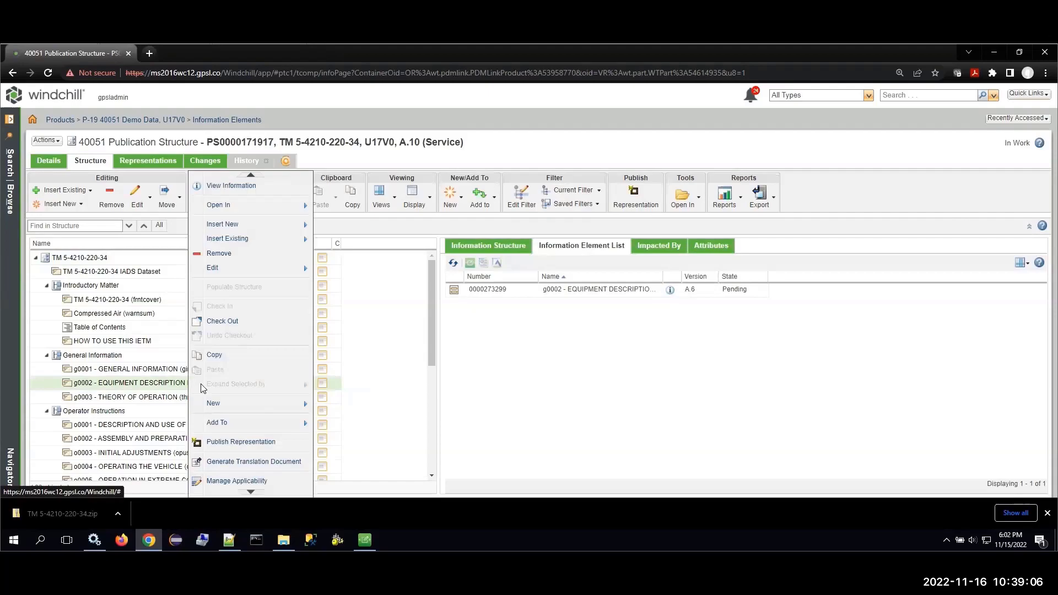
{"action": "right_click", "coordinate": [488, 296]}
{"action": "left_click", "coordinate": [512, 321]}
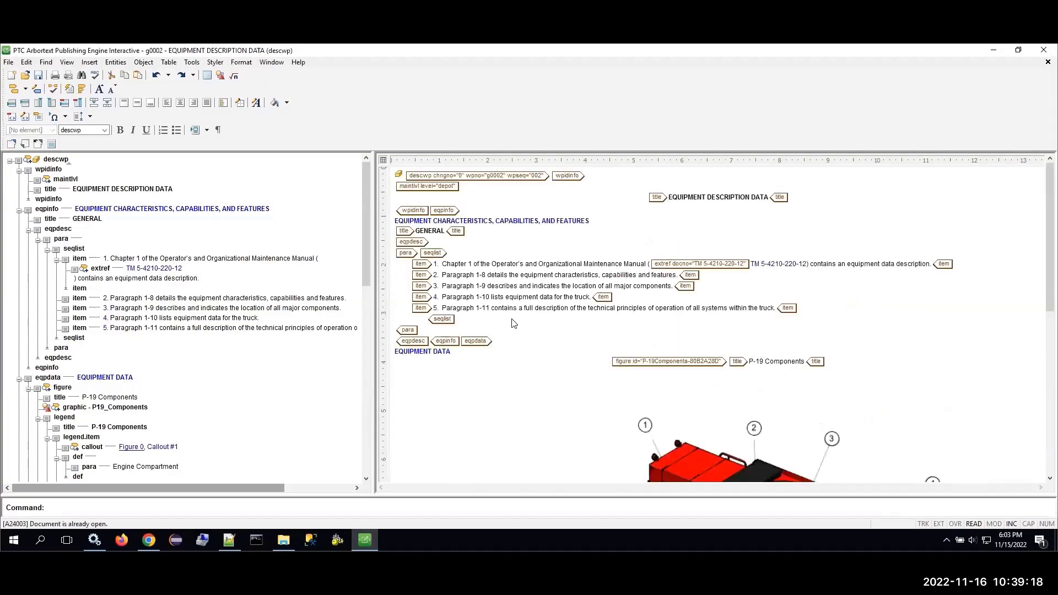
Check out the g0002 - EQUIPMENT DESCRIPTION DATA object for editing.
{"action": "right_click", "coordinate": [557, 198]}
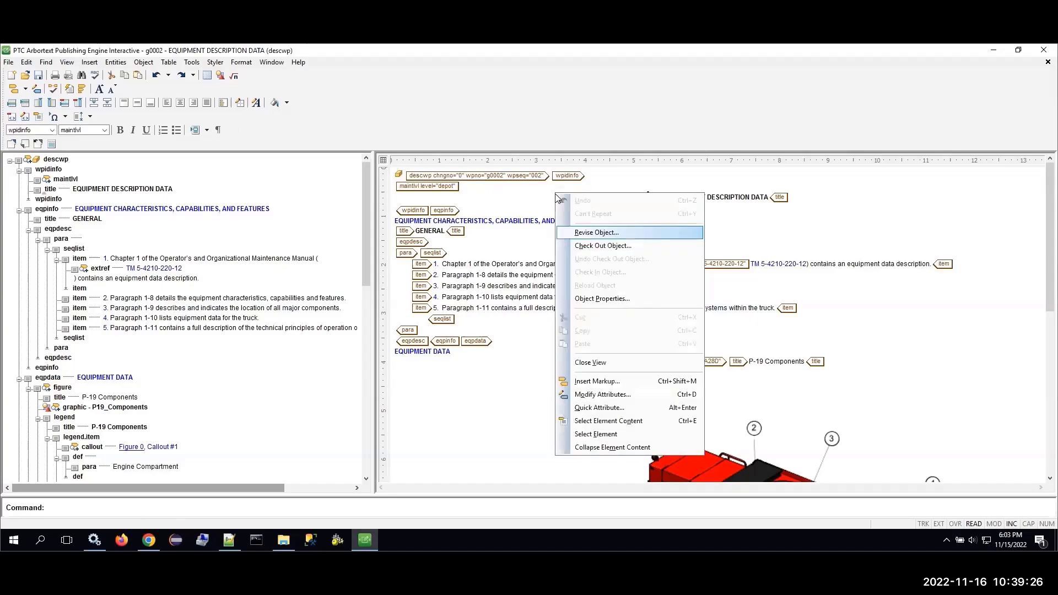
{"action": "left_click", "coordinate": [581, 252]}
{"action": "left_click", "coordinate": [496, 307]}
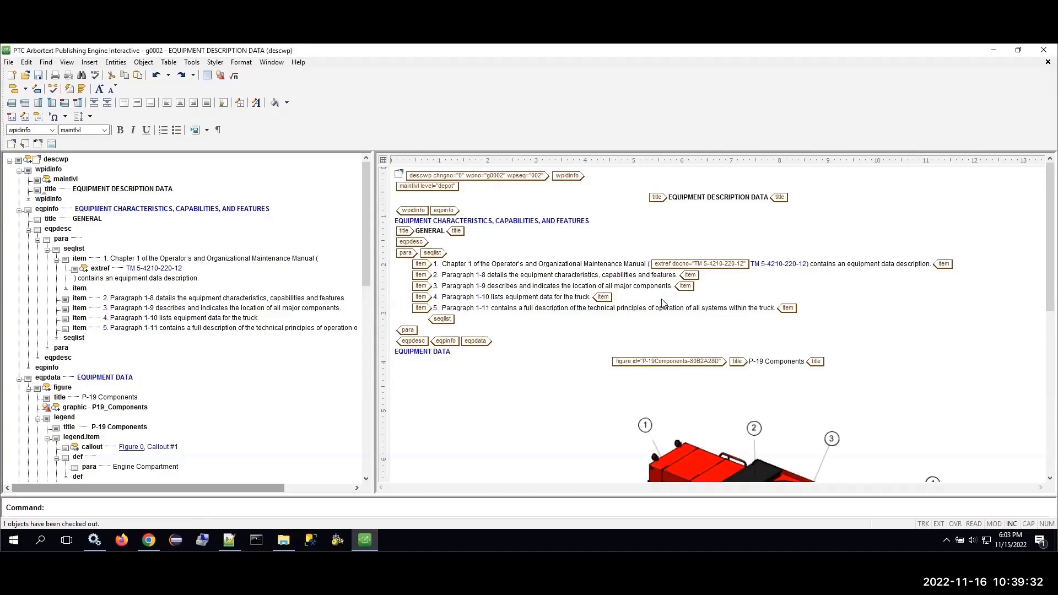
Replace the callout #3 description in the P-19 Components legend with 4 1/2" Suction Hose.
{"action": "scroll", "coordinate": [663, 302], "scroll_direction": "down", "scroll_amount": 8}
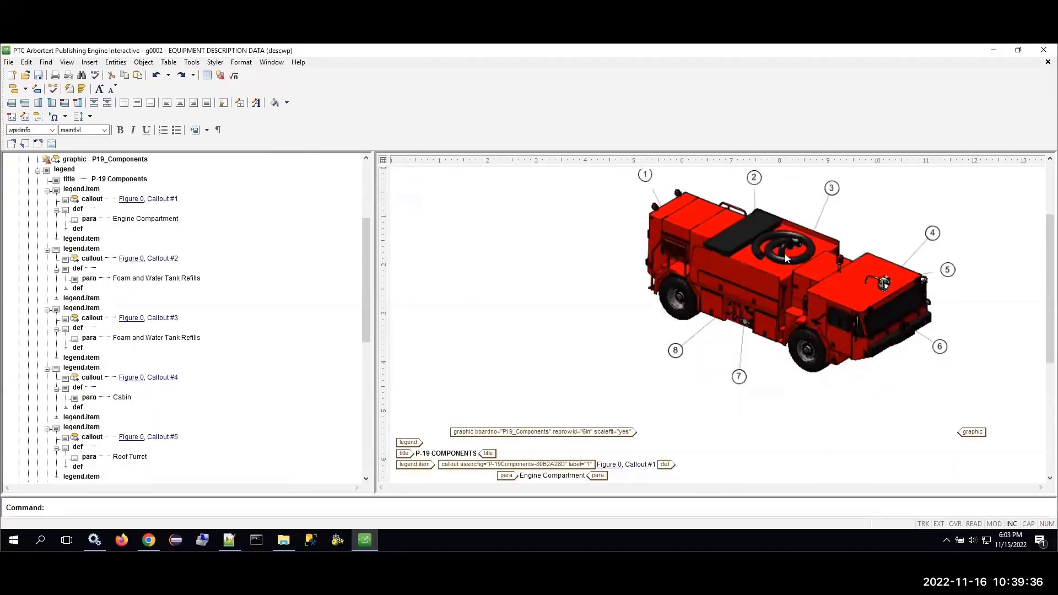
{"action": "scroll", "coordinate": [600, 338], "scroll_direction": "down", "scroll_amount": 7}
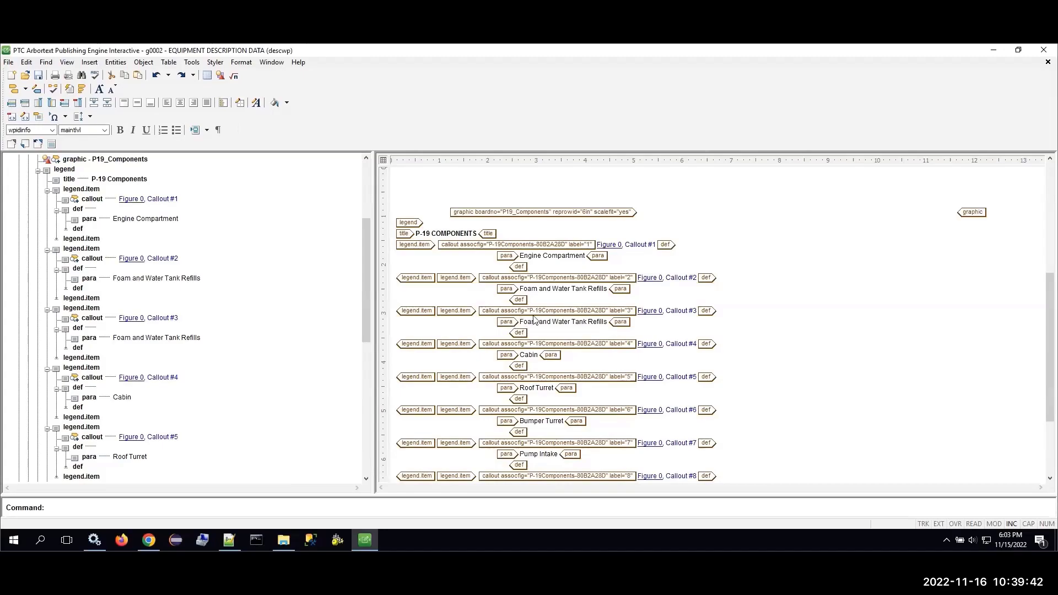
{"action": "left_click", "coordinate": [638, 311]}
{"action": "left_click_drag", "start_coordinate": [519, 322], "coordinate": [606, 322]}
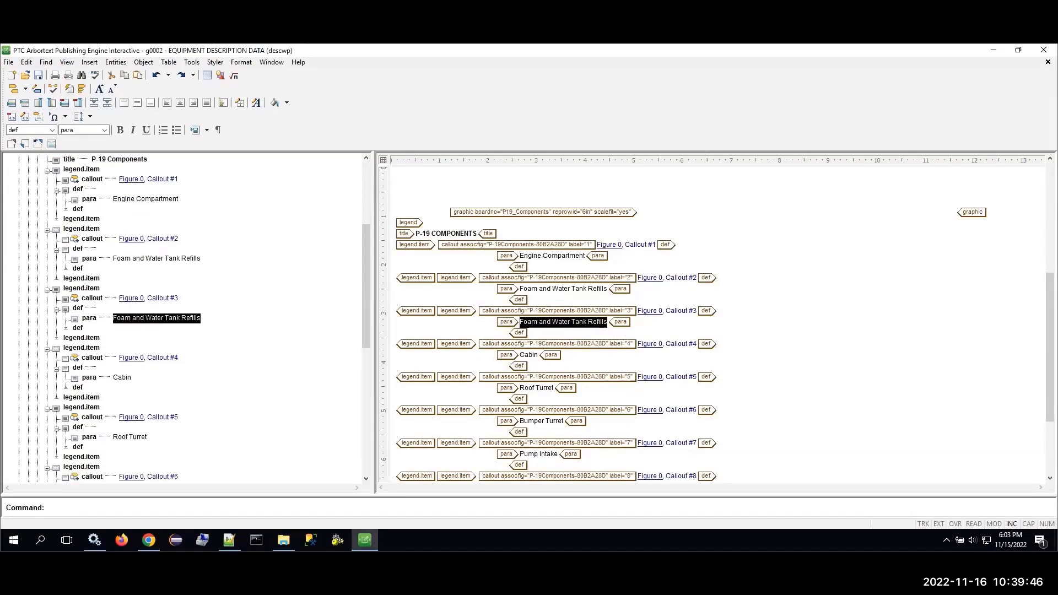
{"action": "key", "text": "Delete"}
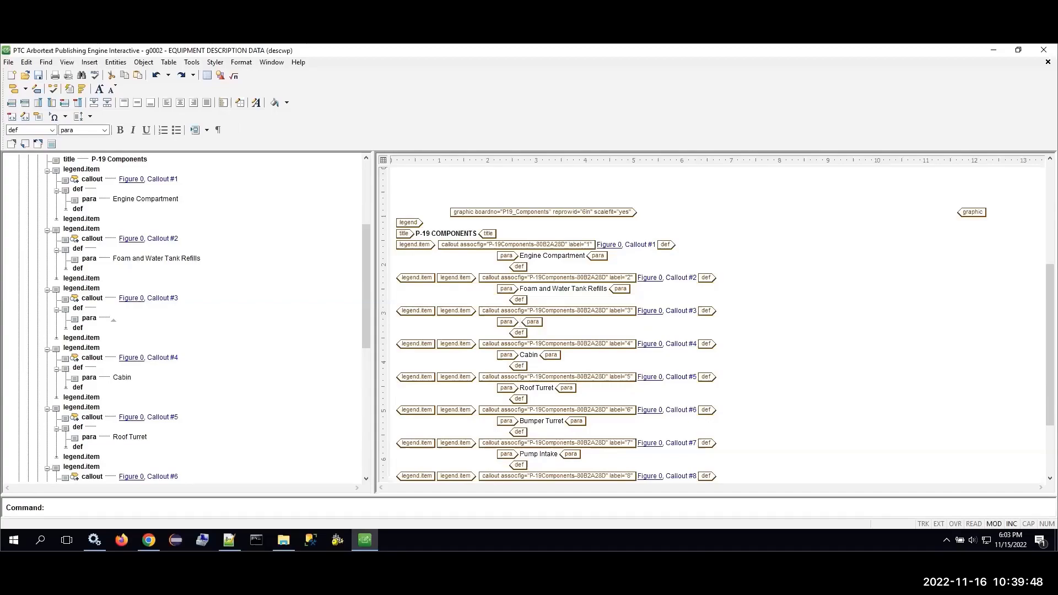
{"action": "type", "text": "4 1/2"}
{"action": "key", "text": "BackSpace"}
{"action": "type", "text": "\" Suction Hose"}
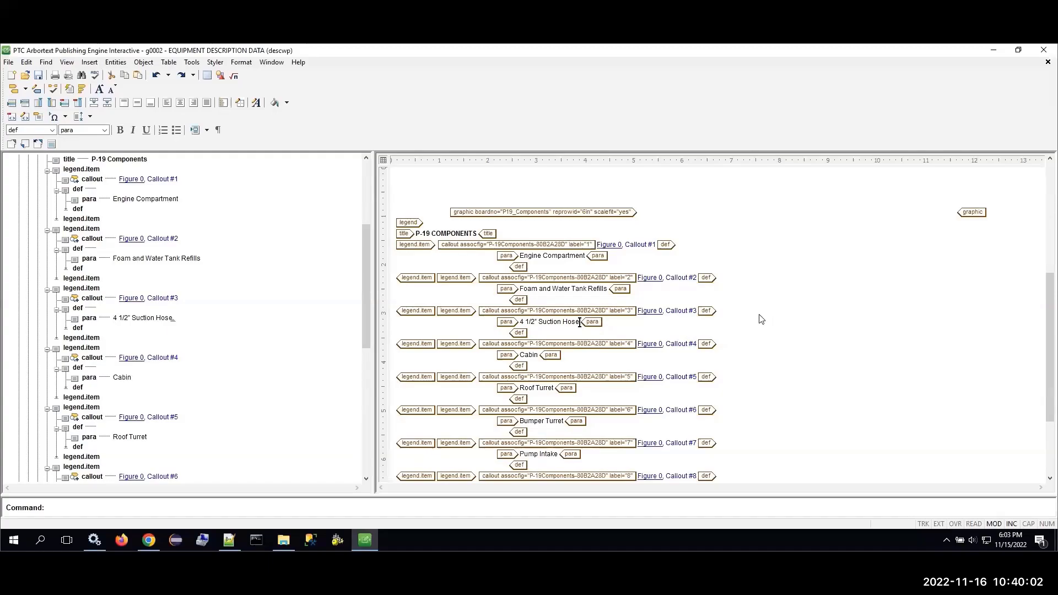
Check in g0002 with Remove From Workspace enabled, close the document and return to the publication structure in Windchill.
{"action": "key", "text": "ctrl+Home"}
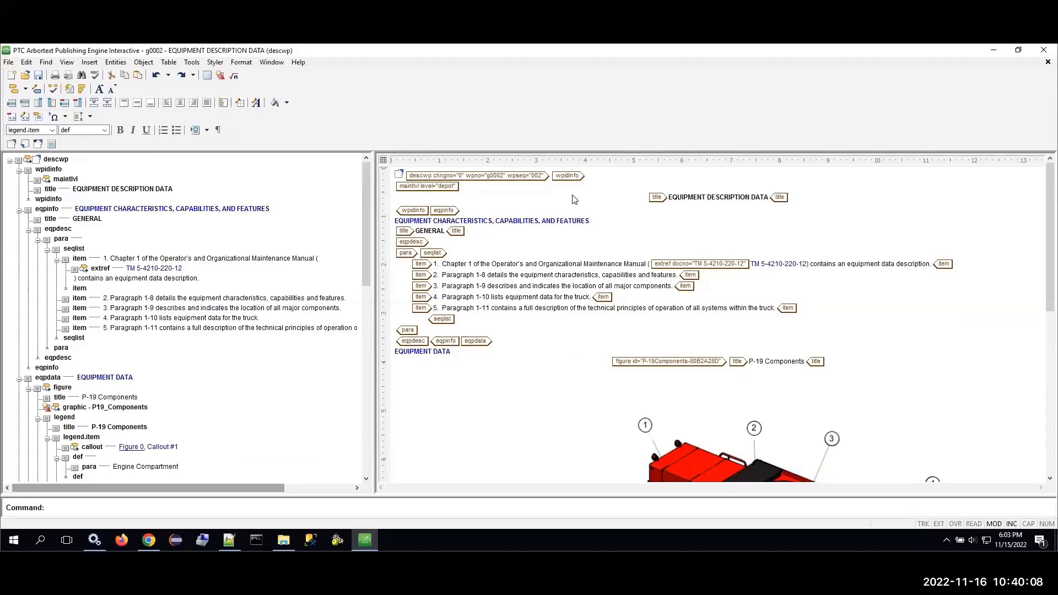
{"action": "right_click", "coordinate": [574, 199]}
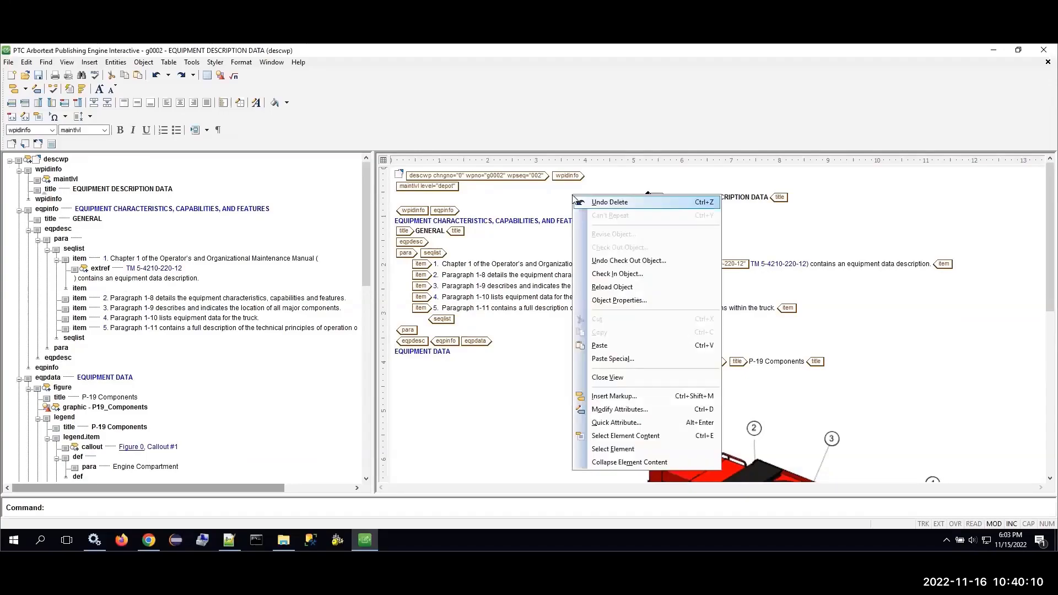
{"action": "left_click", "coordinate": [617, 274]}
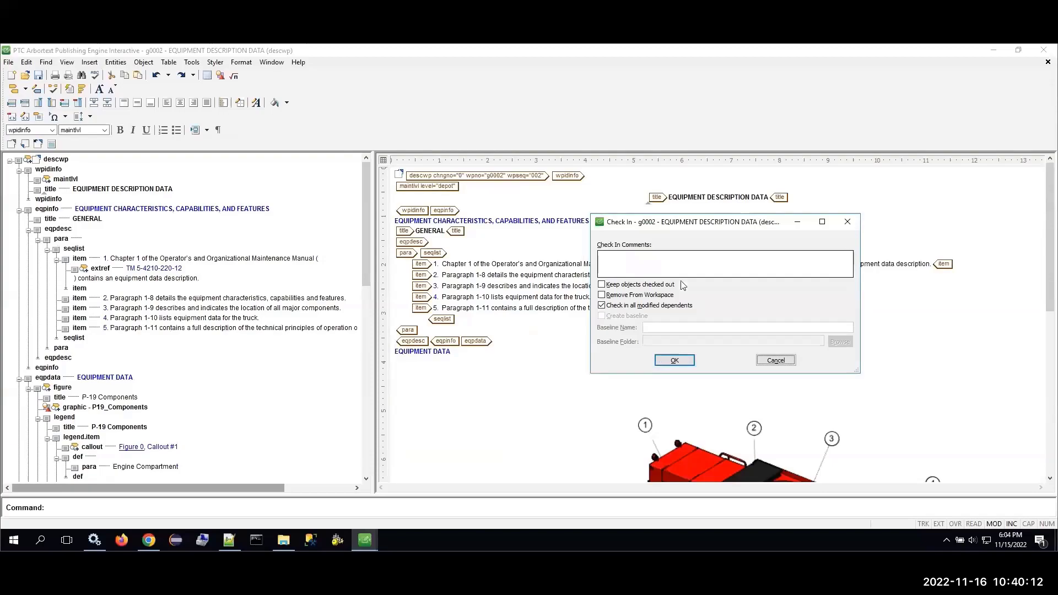
{"action": "left_click", "coordinate": [603, 295]}
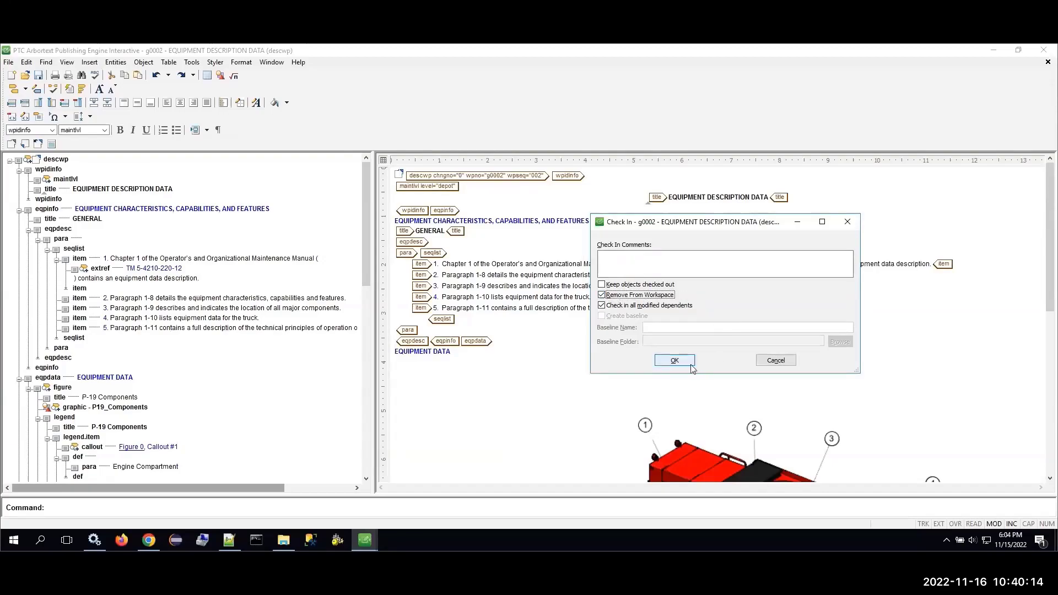
{"action": "left_click", "coordinate": [675, 360]}
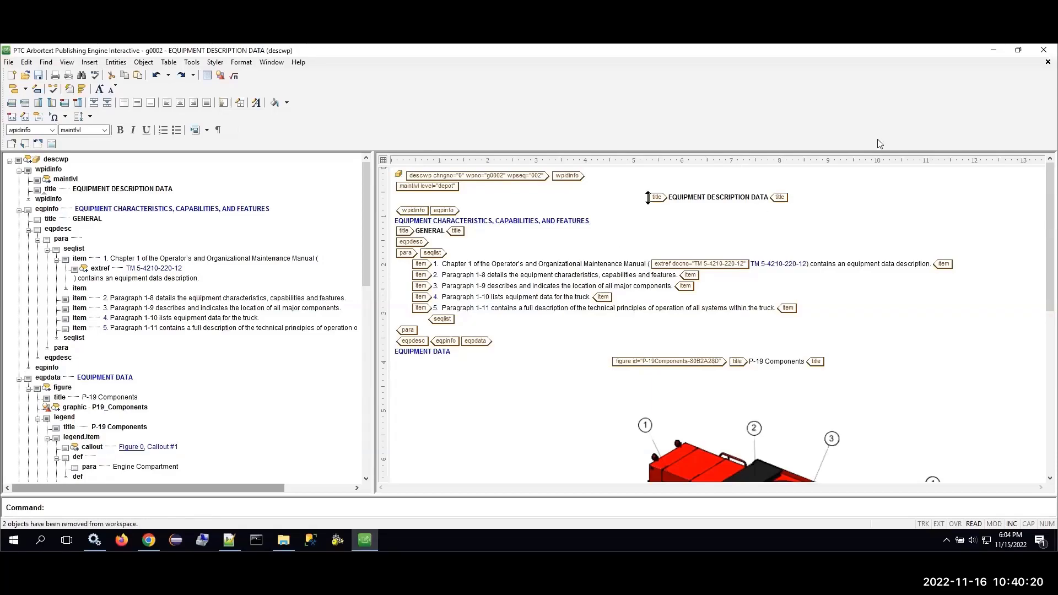
{"action": "left_click", "coordinate": [1048, 63]}
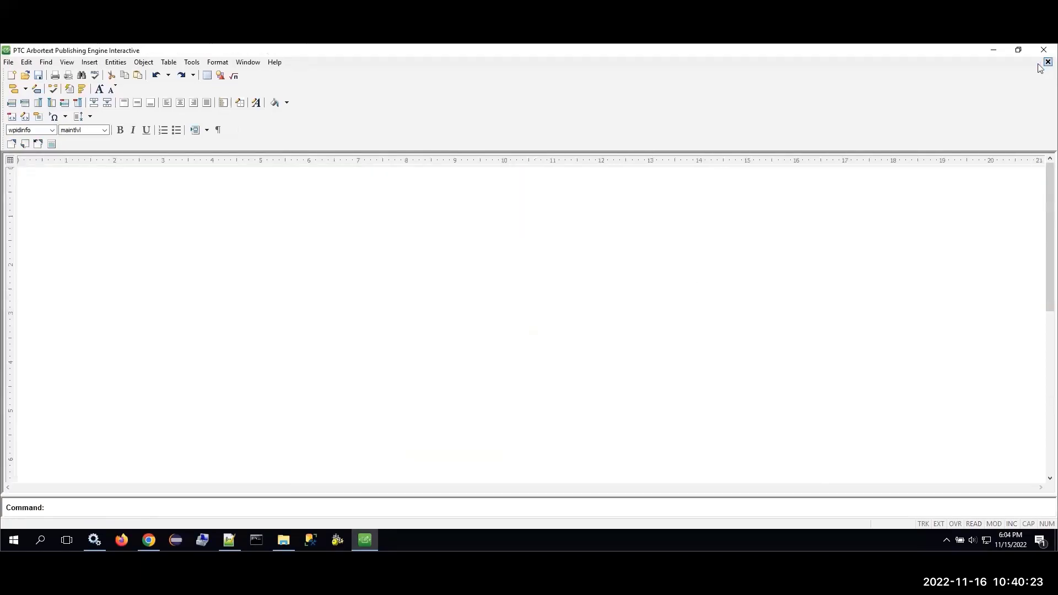
{"action": "left_click", "coordinate": [994, 55]}
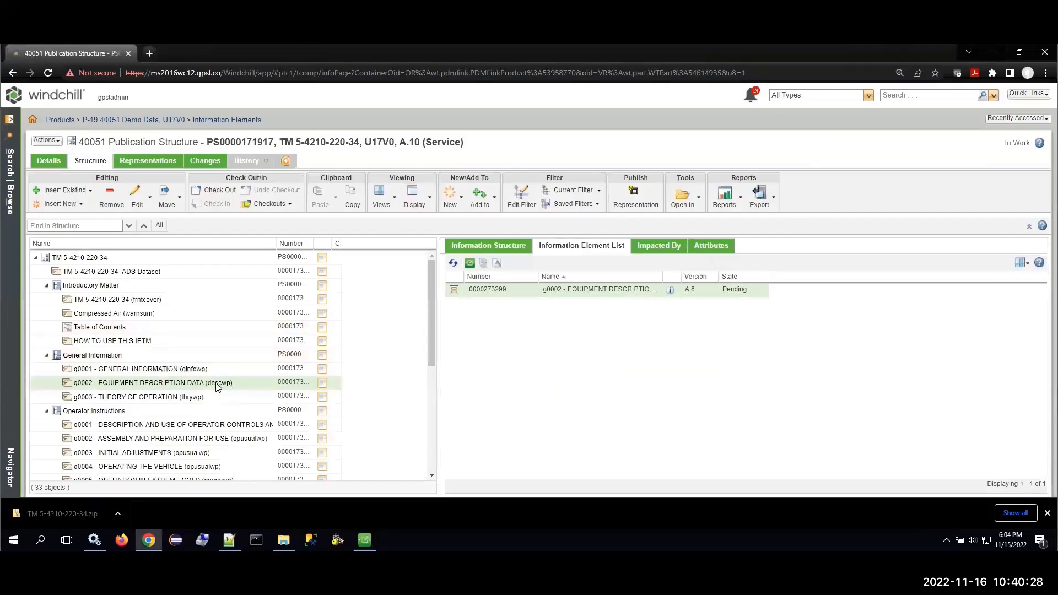
Select Maintenance Instructions and expand 1.15 Fire Pump and 1.15.2 PTO in the P-19 ARFF information structure.
{"action": "scroll", "coordinate": [220, 378], "scroll_direction": "down", "scroll_amount": 1}
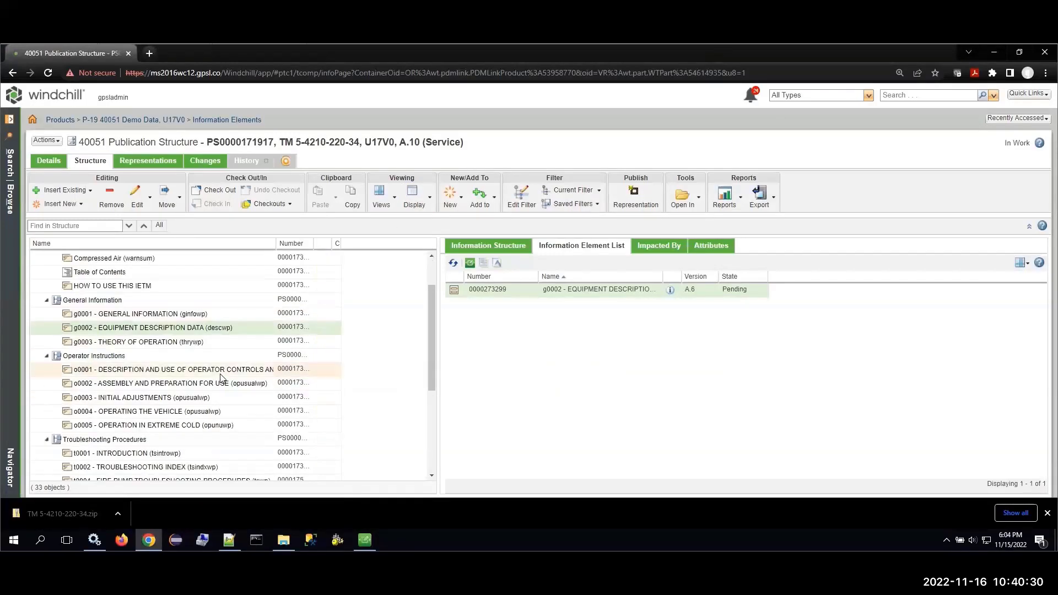
{"action": "scroll", "coordinate": [221, 378], "scroll_direction": "down", "scroll_amount": 3}
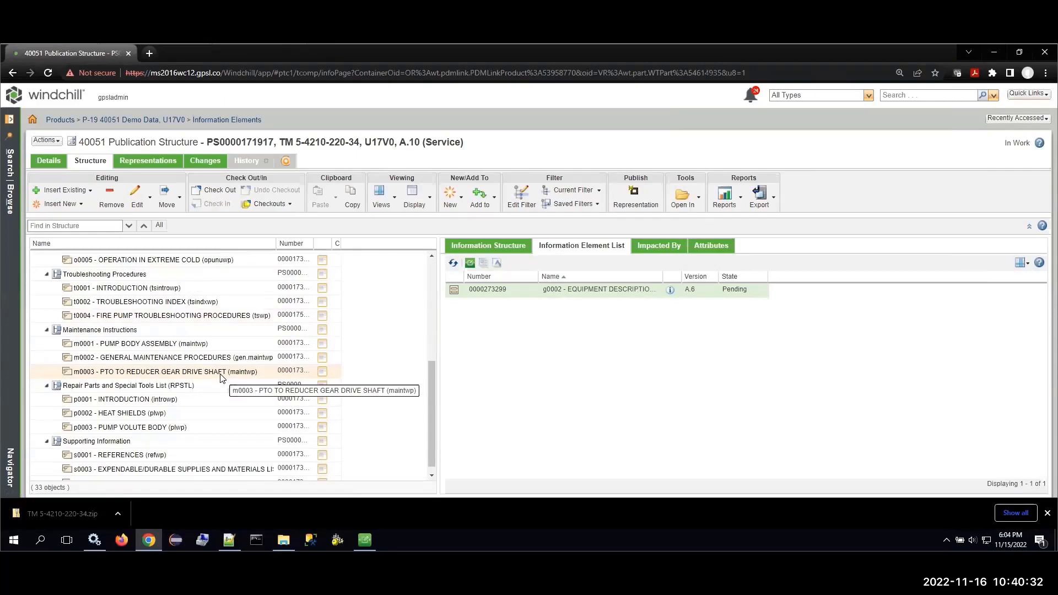
{"action": "left_click", "coordinate": [177, 385]}
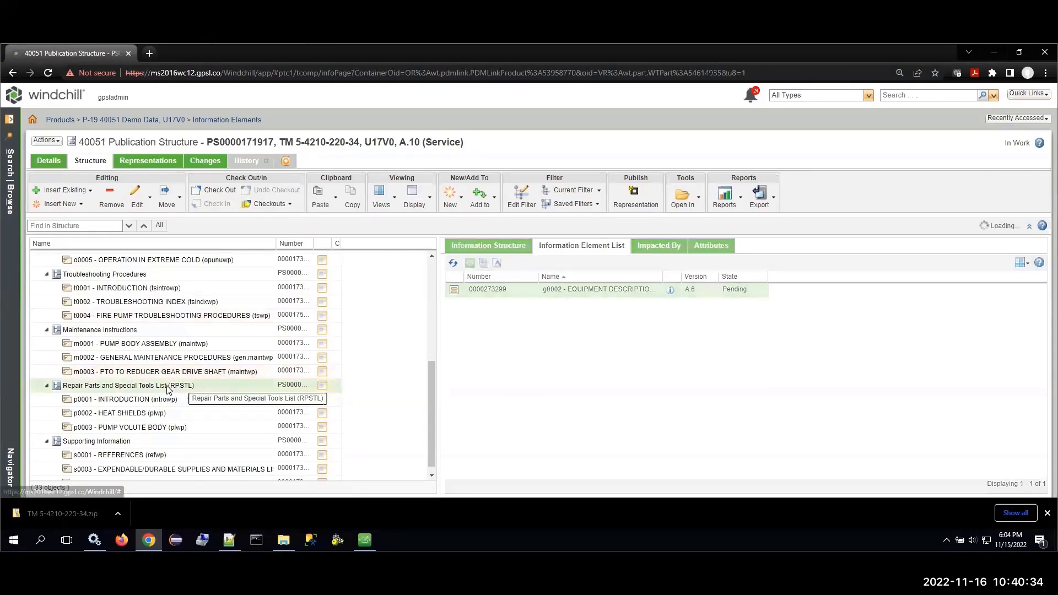
{"action": "left_click", "coordinate": [138, 330]}
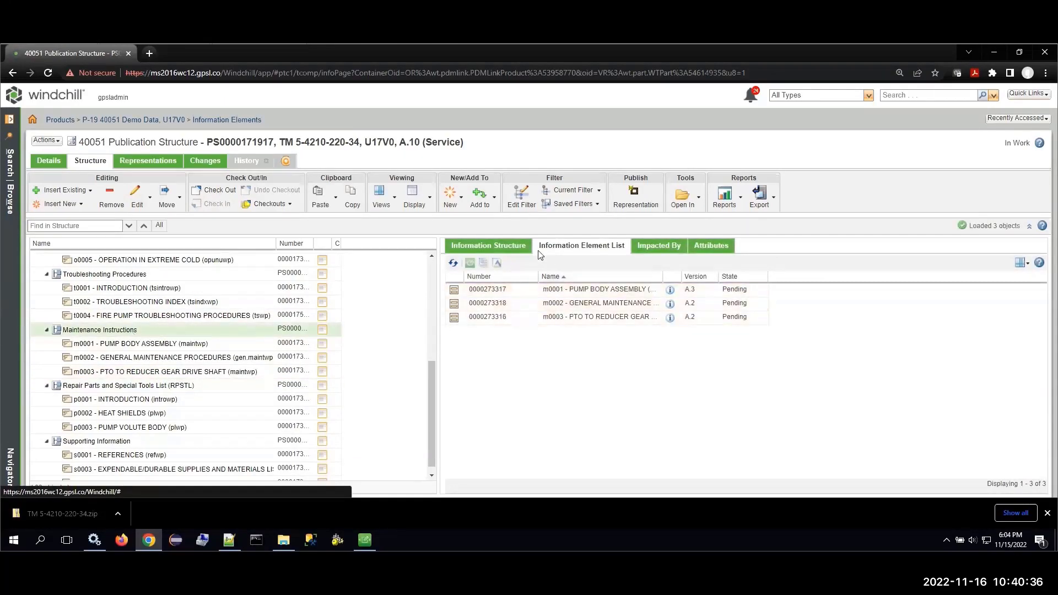
{"action": "left_click", "coordinate": [508, 248]}
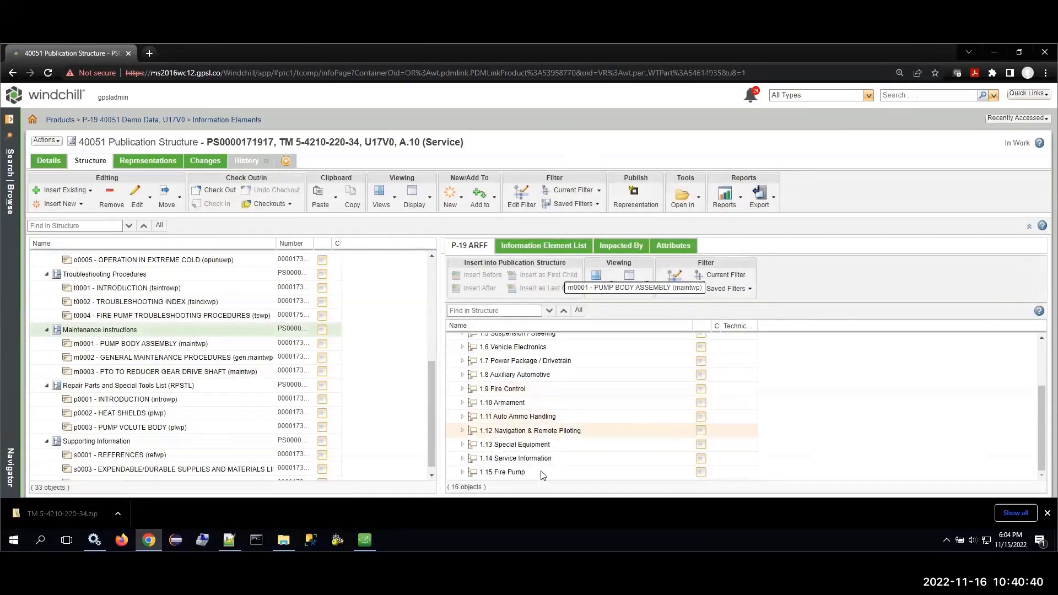
{"action": "scroll", "coordinate": [552, 457], "scroll_direction": "down", "scroll_amount": 1}
{"action": "left_click", "coordinate": [463, 473]}
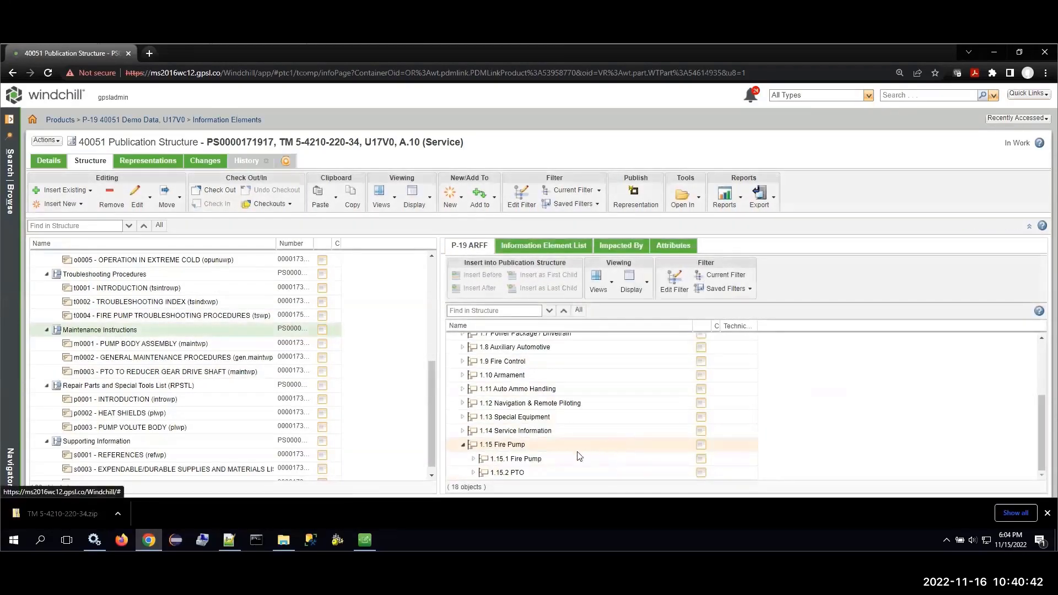
{"action": "scroll", "coordinate": [475, 475], "scroll_direction": "down", "scroll_amount": 1}
{"action": "left_click", "coordinate": [474, 473]}
{"action": "scroll", "coordinate": [634, 435], "scroll_direction": "down", "scroll_amount": 1}
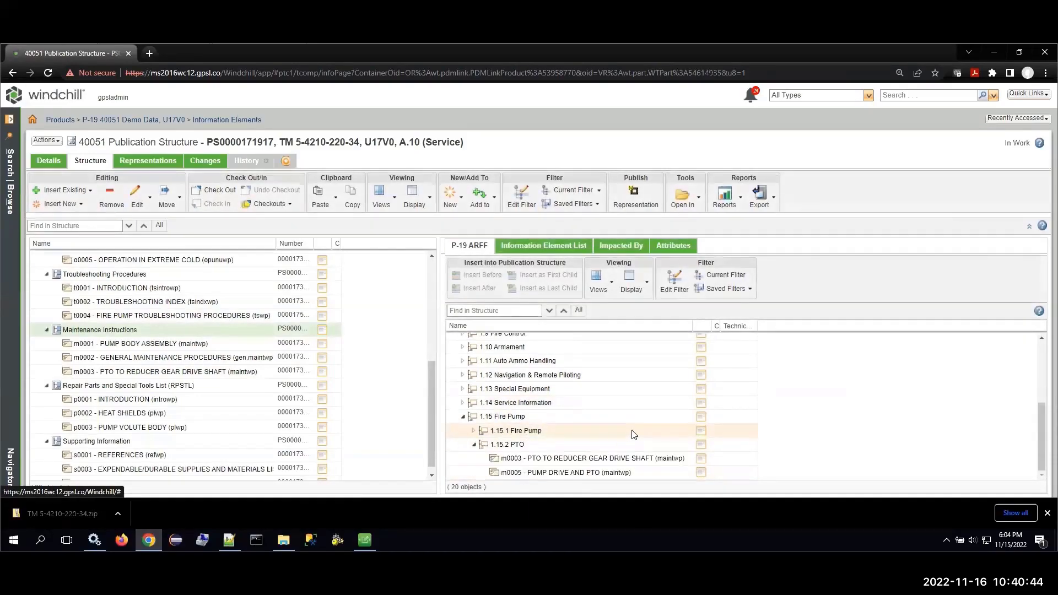
Add m0005 - PUMP DRIVE AND PTO from the information structure to Maintenance Instructions, after m0003.
{"action": "left_click", "coordinate": [568, 474]}
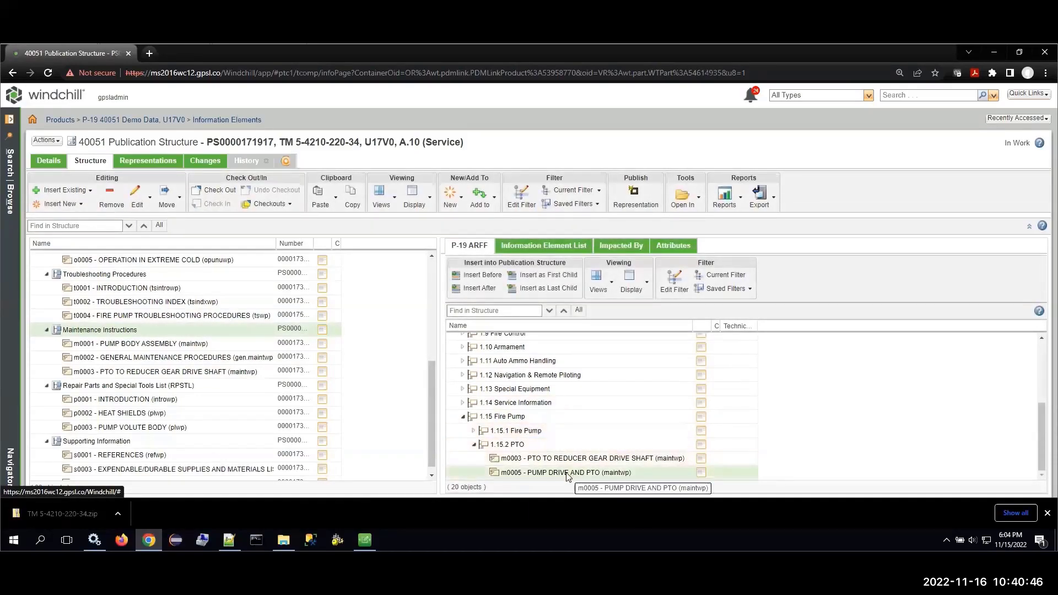
{"action": "left_click_drag", "start_coordinate": [568, 474], "coordinate": [193, 383]}
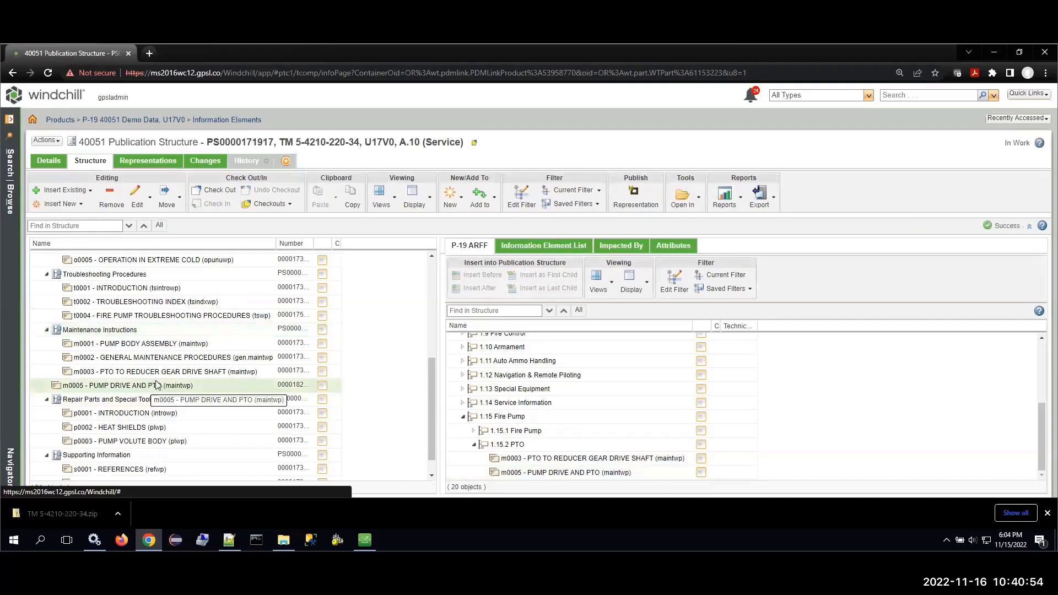
{"action": "left_click_drag", "start_coordinate": [146, 385], "coordinate": [161, 382]}
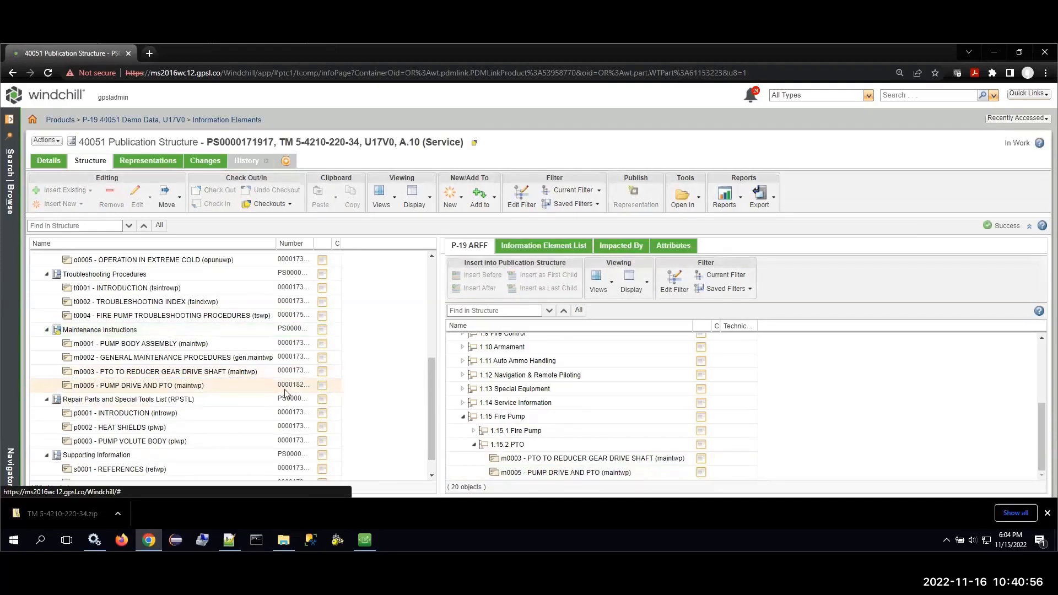
Check in the Maintenance Instructions section without a comment.
{"action": "right_click", "coordinate": [119, 332]}
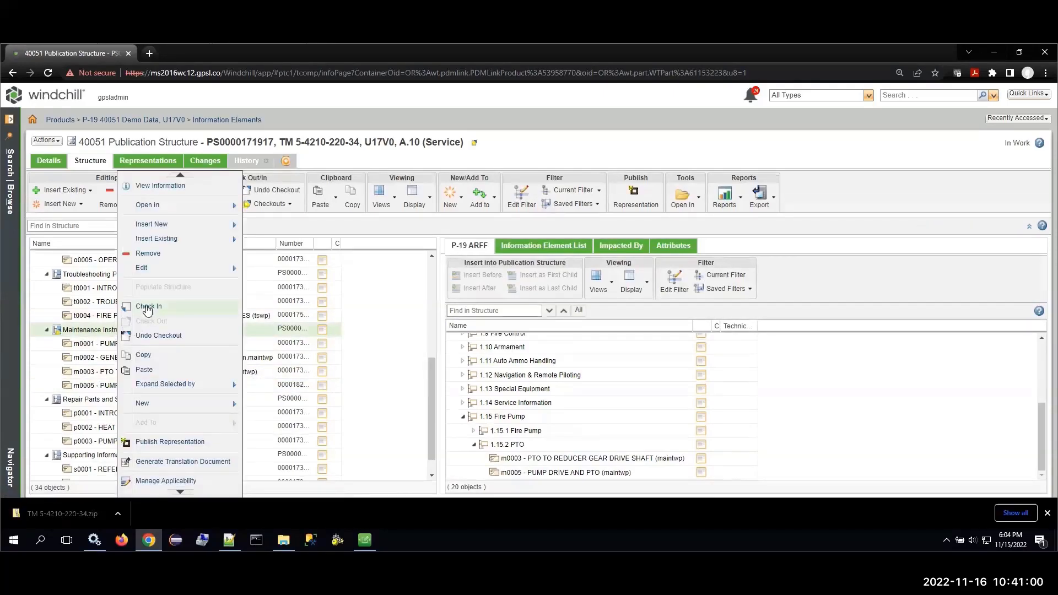
{"action": "left_click", "coordinate": [144, 307]}
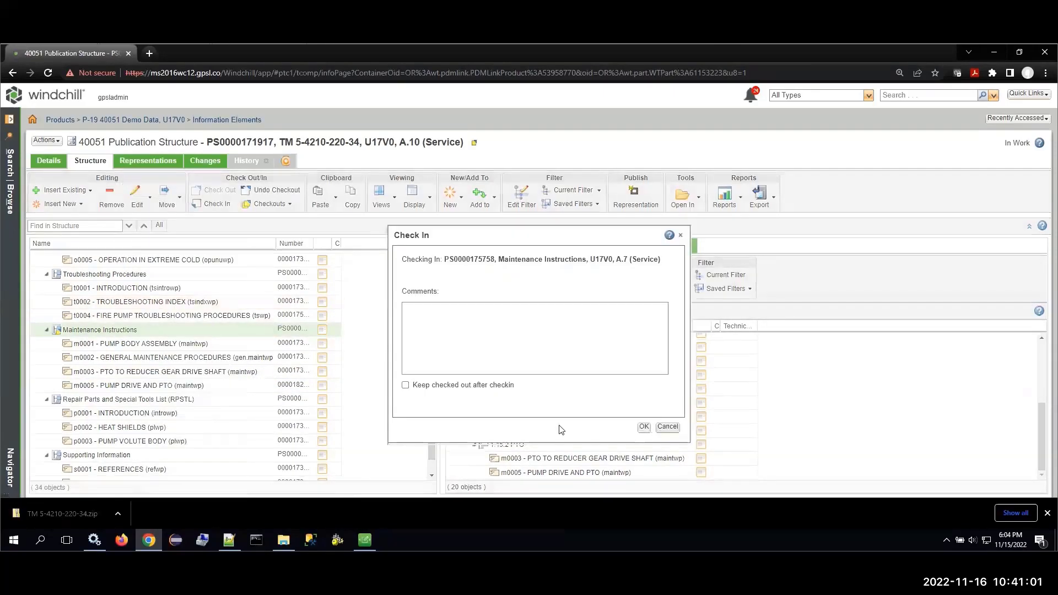
{"action": "left_click", "coordinate": [644, 427]}
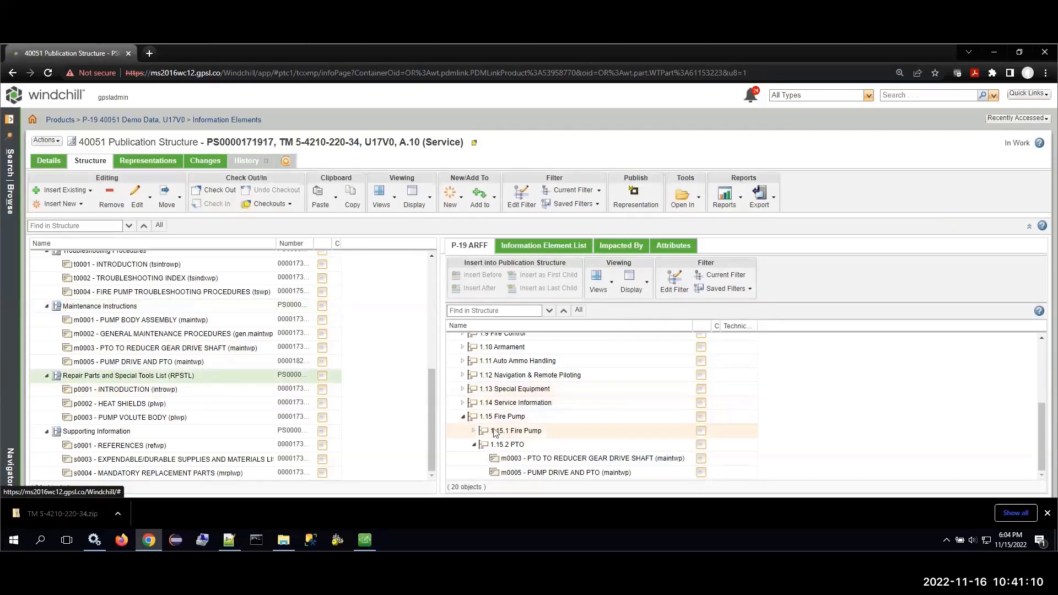
Add X SERIES HORIZONTAL SLURRY PUMP from 1.15.1 Fire Pump to the Repair Parts and Special Tools List, after p0003.
{"action": "left_click", "coordinate": [475, 430]}
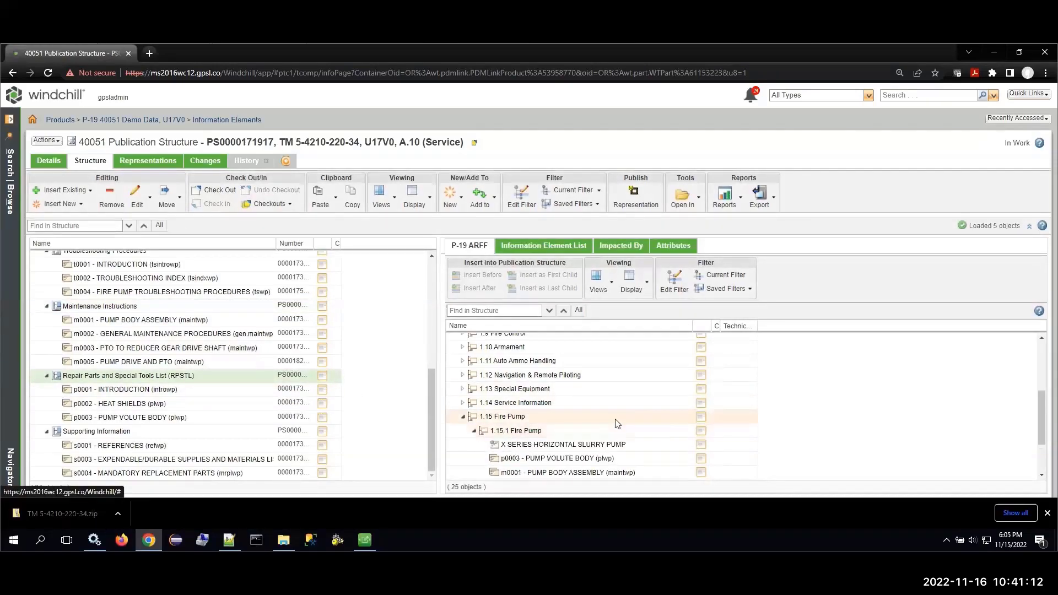
{"action": "scroll", "coordinate": [546, 419], "scroll_direction": "down", "scroll_amount": 2}
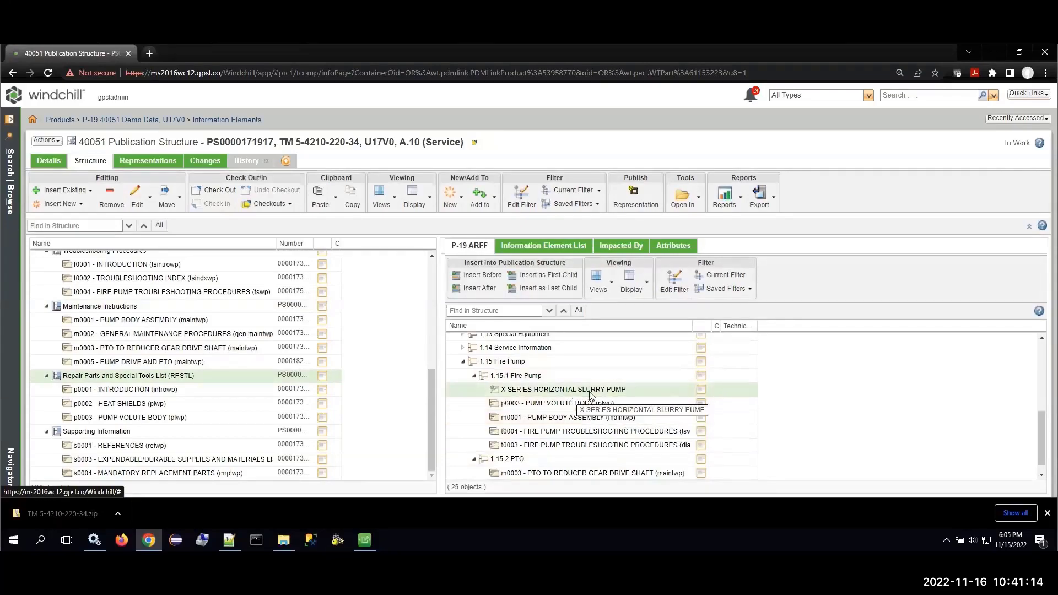
{"action": "left_click_drag", "start_coordinate": [590, 395], "coordinate": [202, 429]}
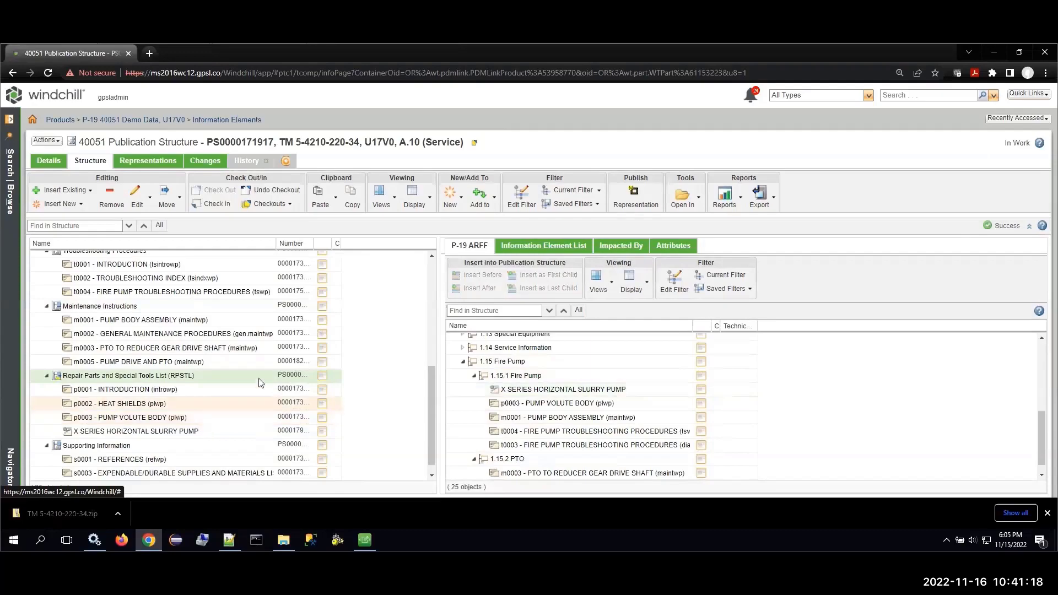
Check in the Repair Parts and Special Tools List (RPSTL) section without a comment.
{"action": "right_click", "coordinate": [162, 378]}
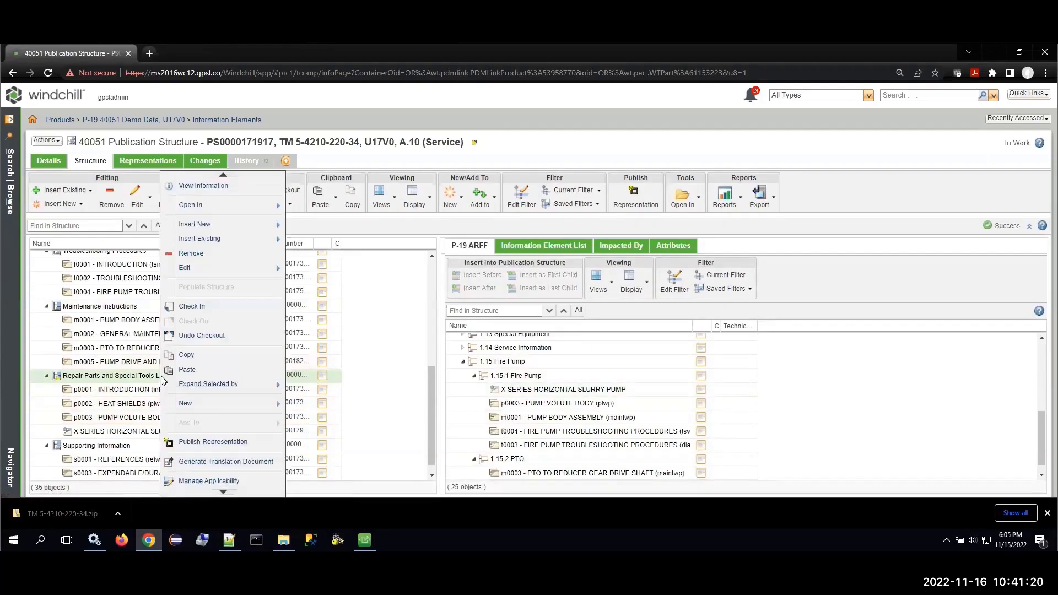
{"action": "left_click", "coordinate": [216, 307]}
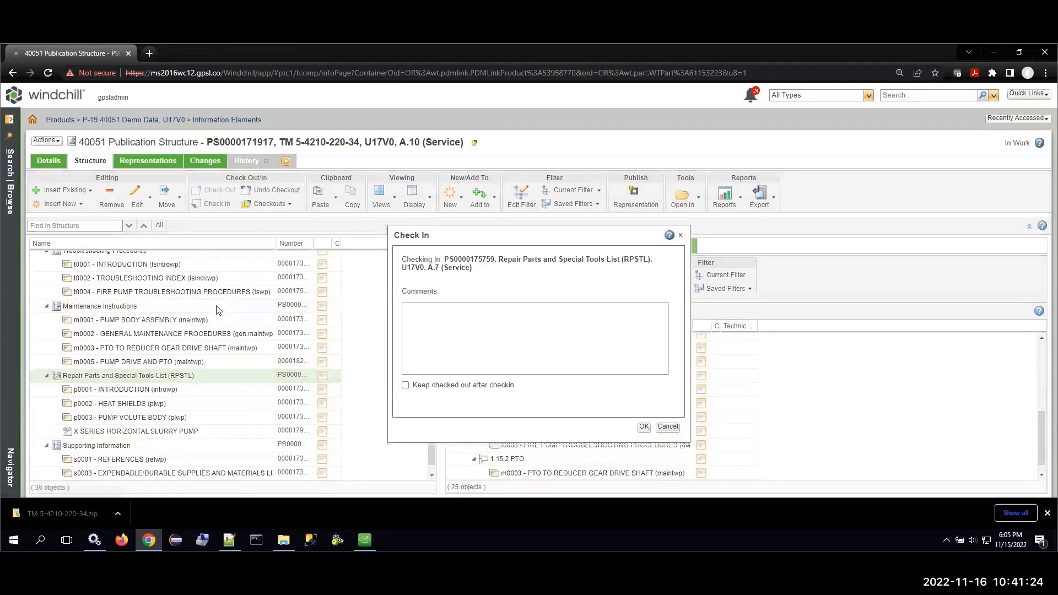
{"action": "left_click", "coordinate": [645, 427]}
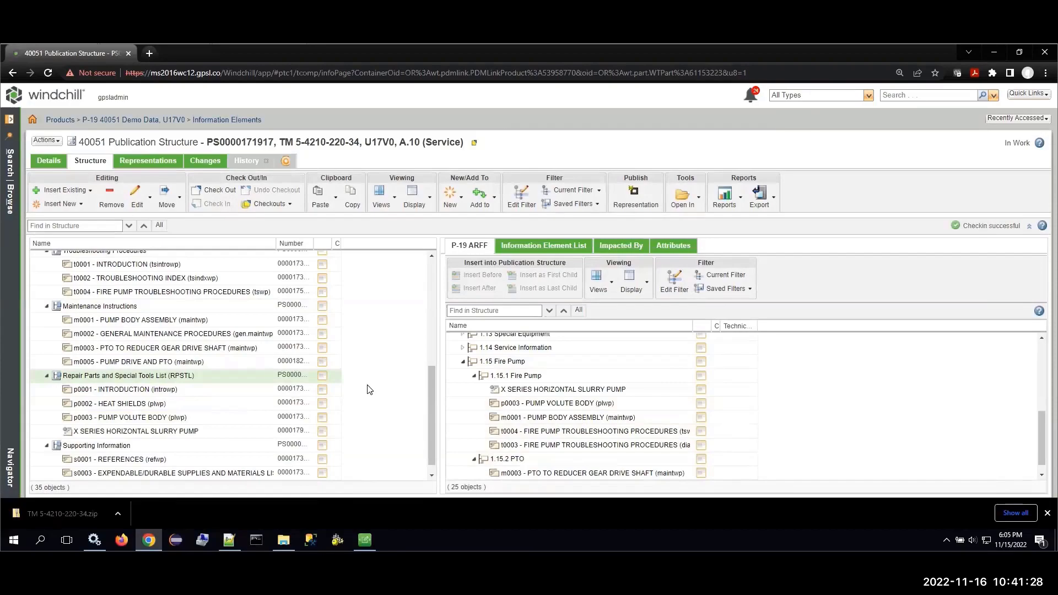
{"action": "scroll", "coordinate": [369, 389], "scroll_direction": "up", "scroll_amount": 10}
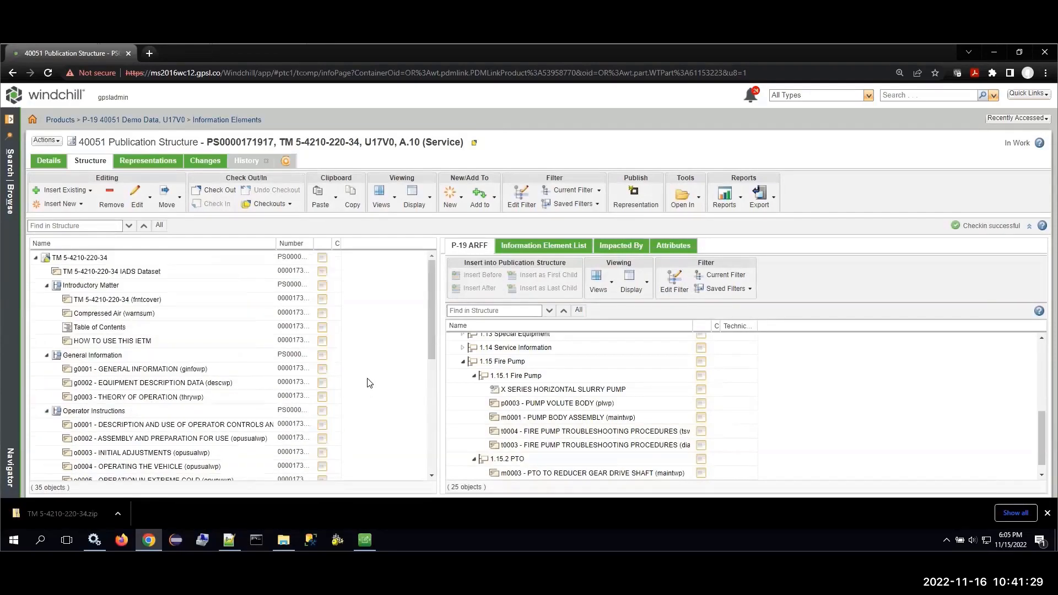
{"action": "right_click", "coordinate": [166, 261]}
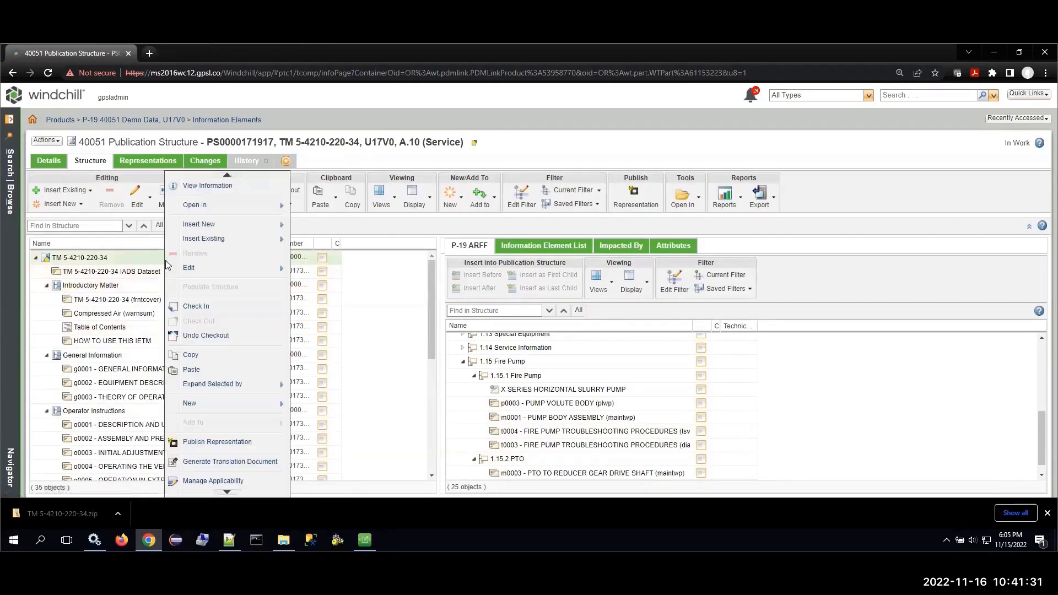
{"action": "left_click", "coordinate": [197, 306]}
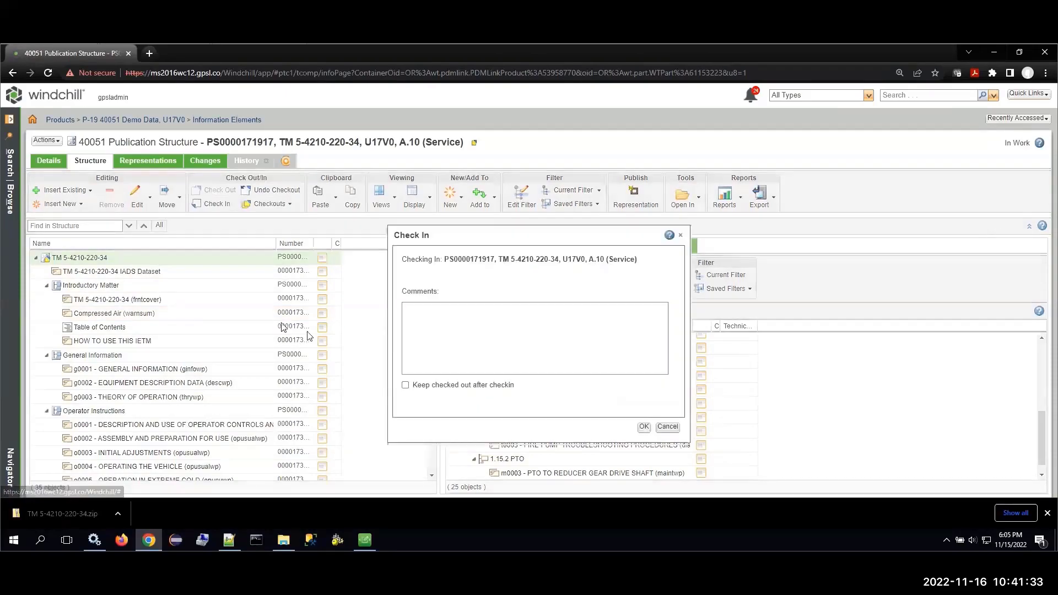
{"action": "left_click", "coordinate": [643, 427]}
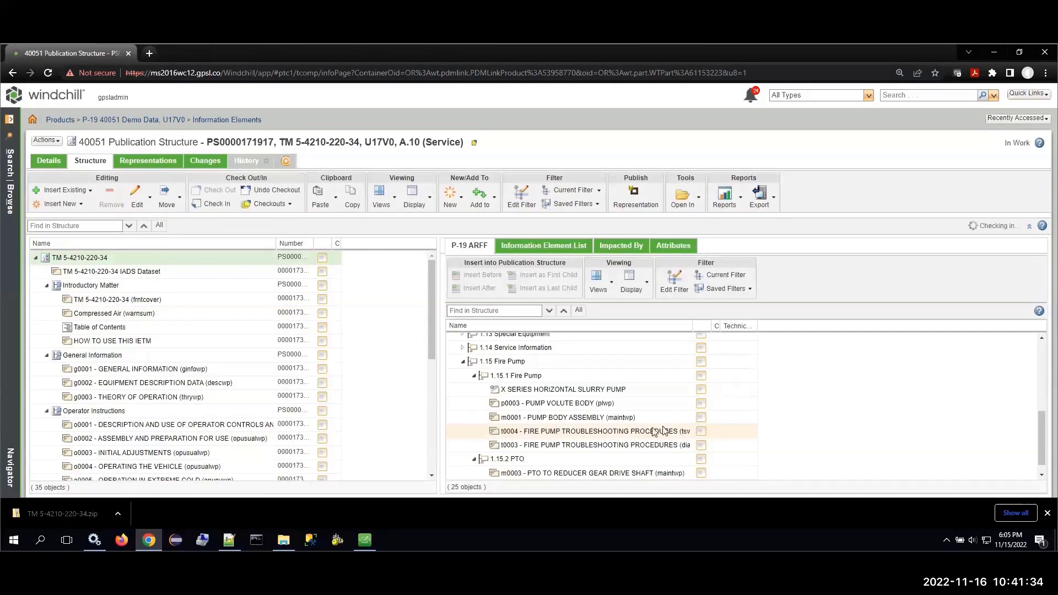
Open the X SERIES HORIZONTAL SLURRY PUMP parts list from the RPSTL section's information element and examine its structure and items.
{"action": "right_click", "coordinate": [581, 394]}
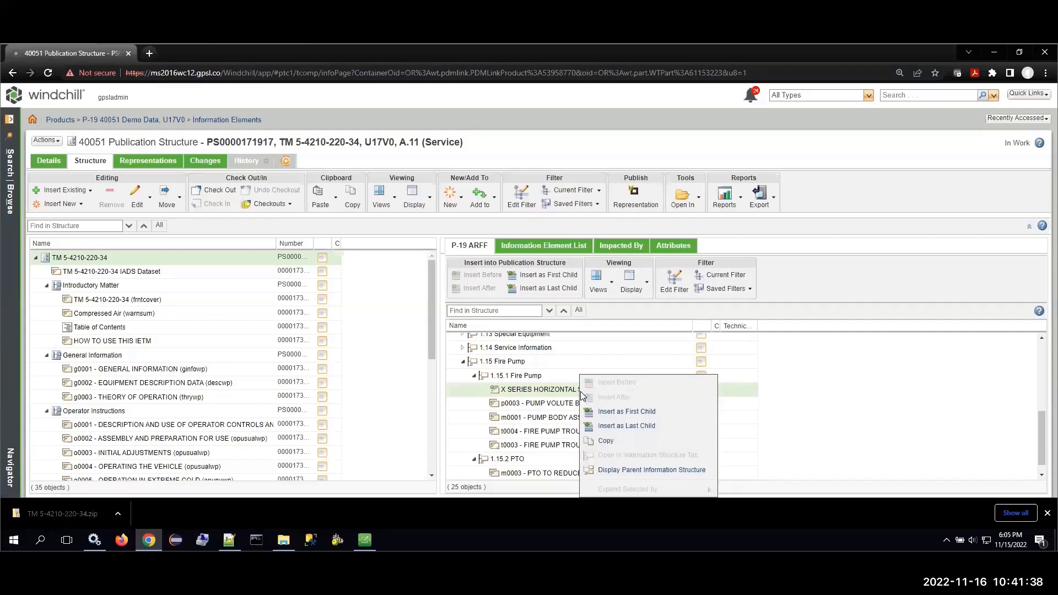
{"action": "left_click", "coordinate": [564, 394]}
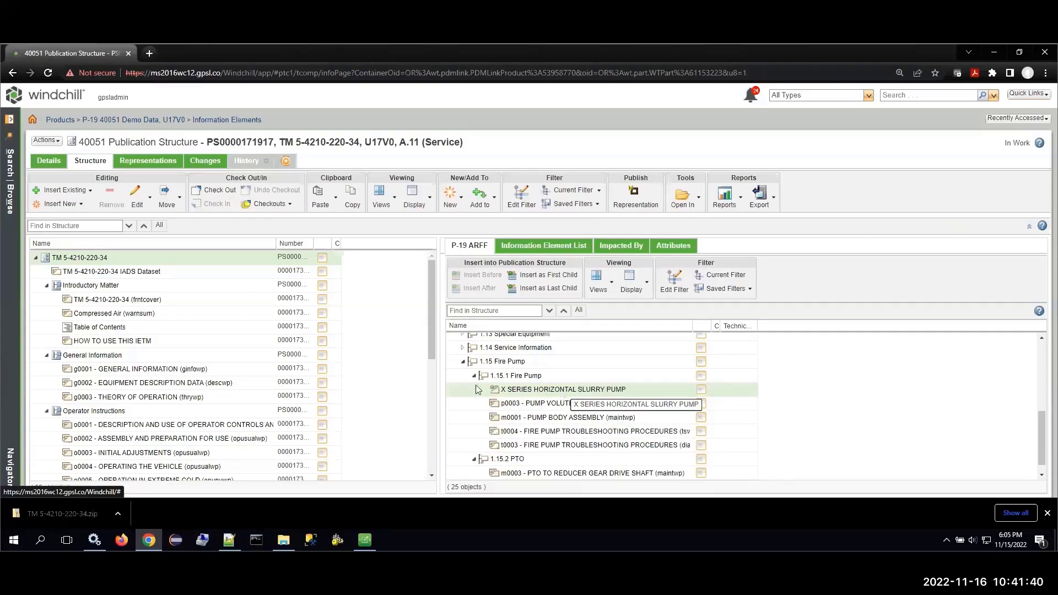
{"action": "scroll", "coordinate": [308, 378], "scroll_direction": "down", "scroll_amount": 5}
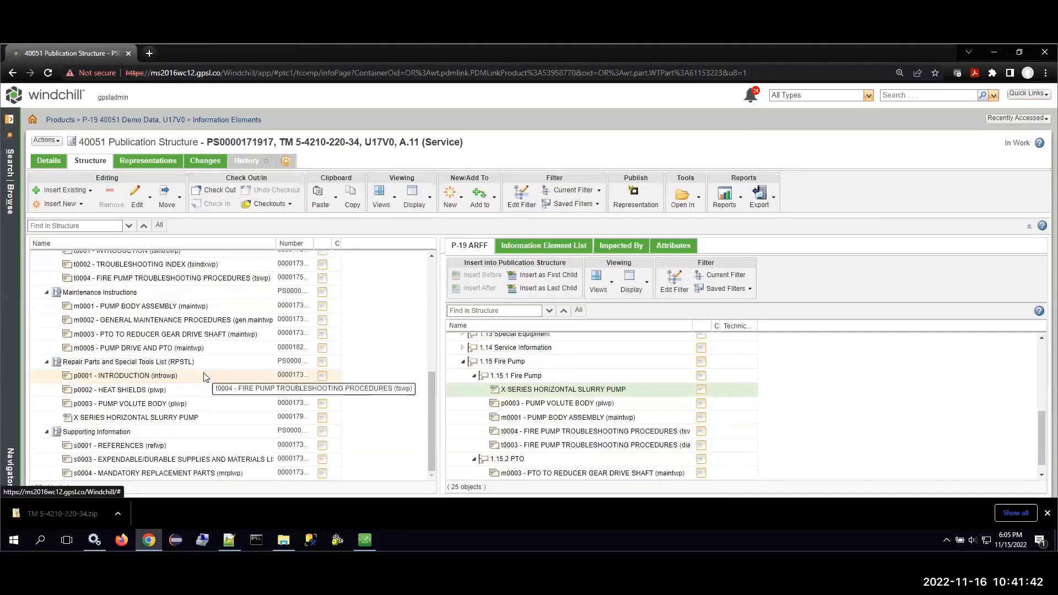
{"action": "left_click", "coordinate": [161, 418]}
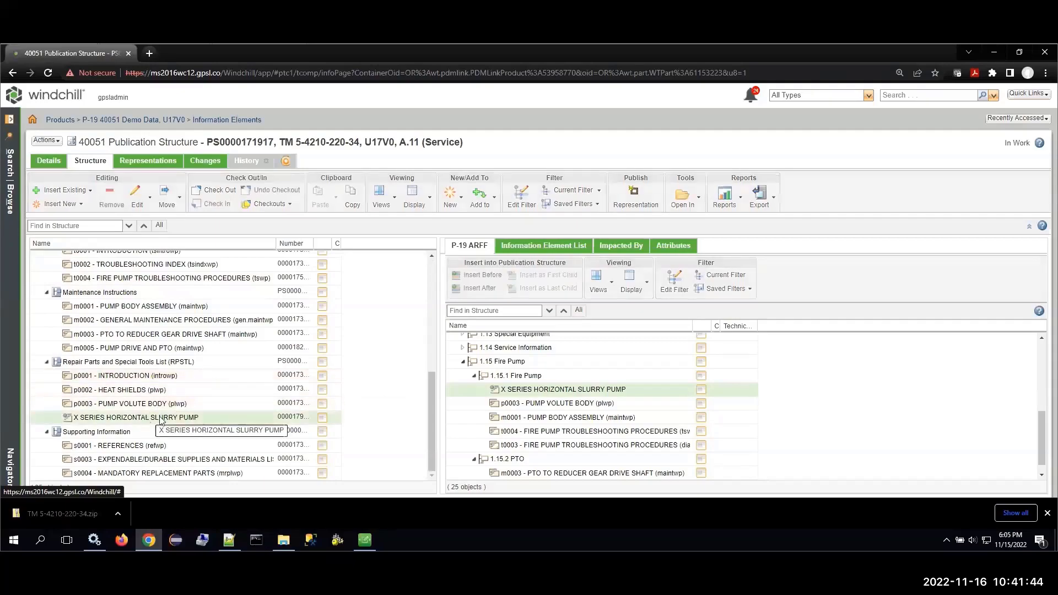
{"action": "left_click", "coordinate": [544, 246]}
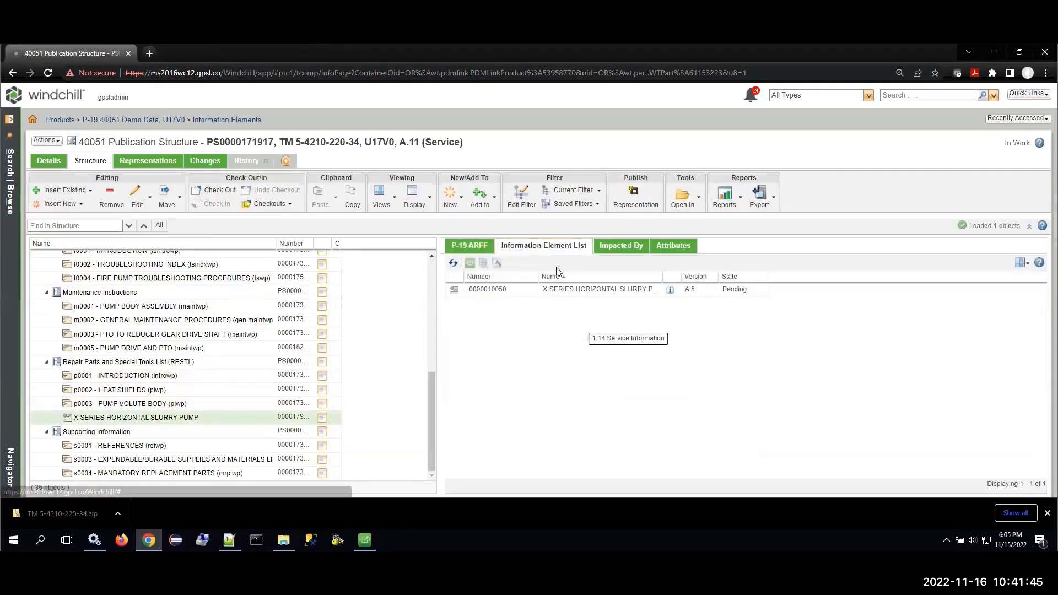
{"action": "right_click", "coordinate": [537, 294]}
{"action": "left_click", "coordinate": [558, 299]}
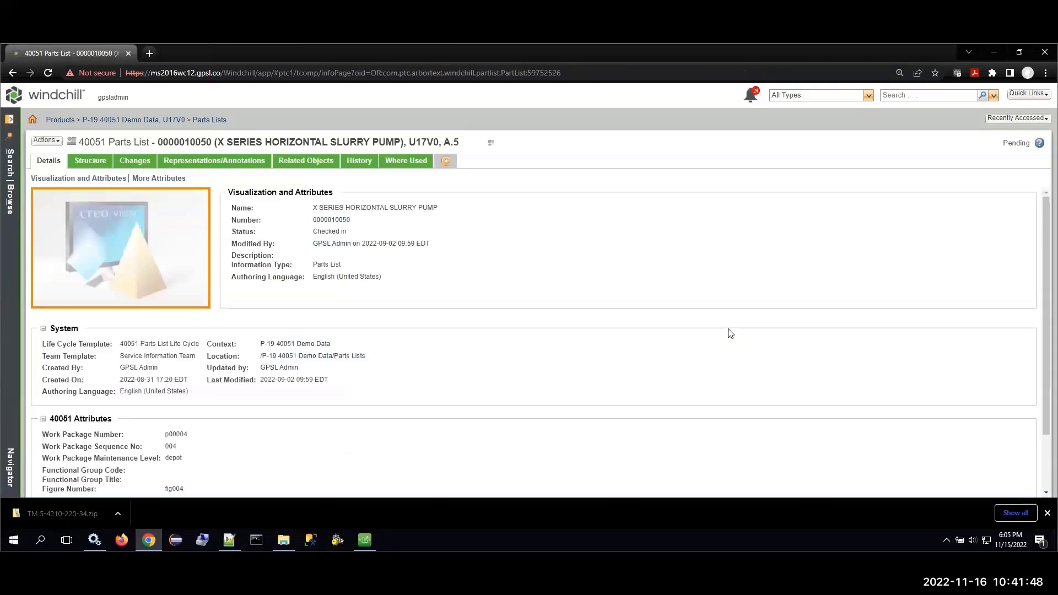
{"action": "left_click", "coordinate": [90, 160]}
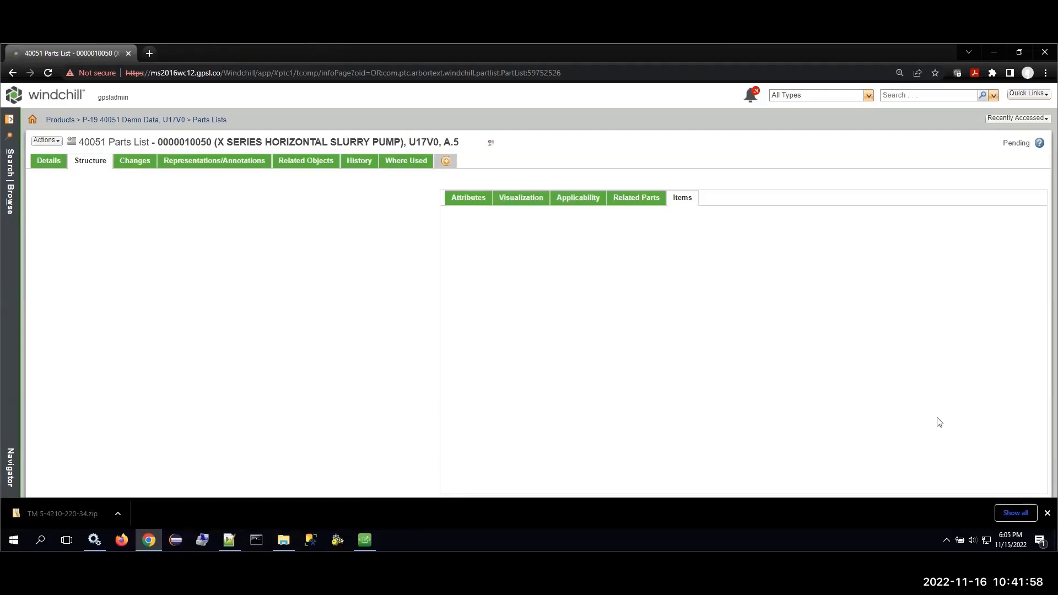
{"action": "left_click", "coordinate": [1048, 513]}
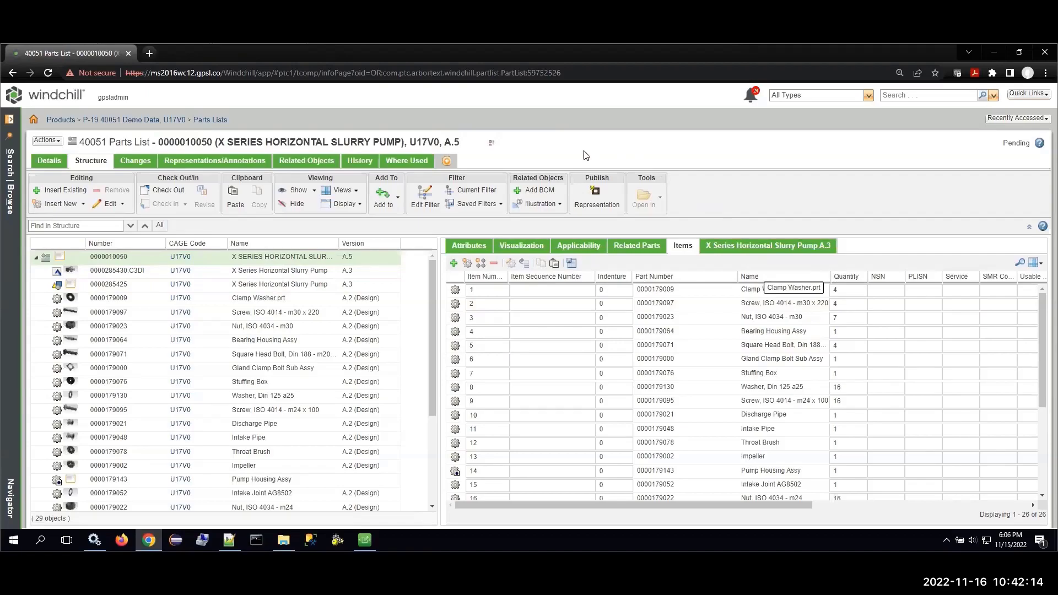
{"action": "left_click", "coordinate": [15, 206]}
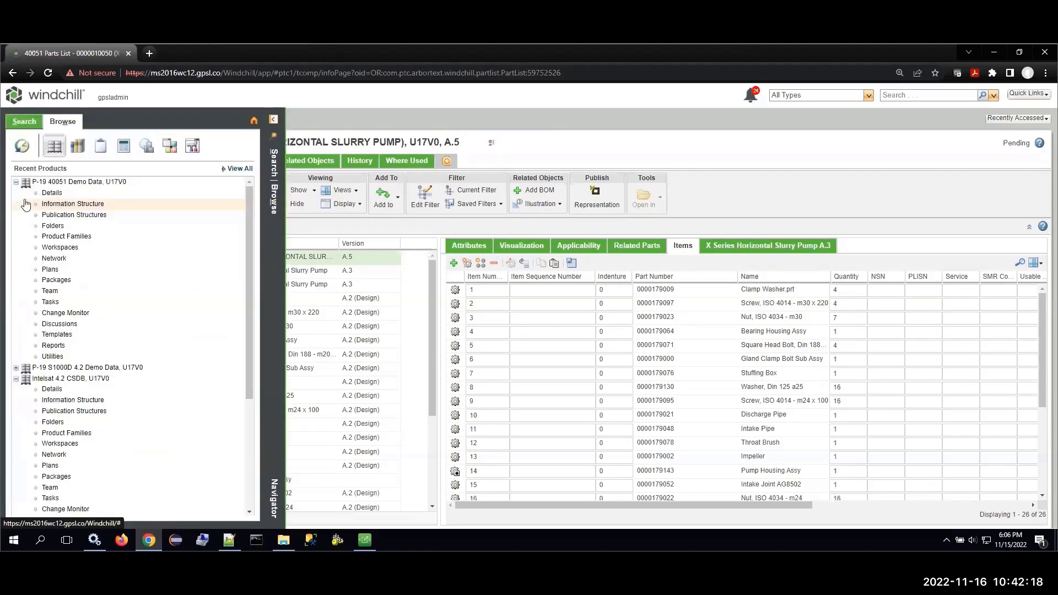
{"action": "left_click", "coordinate": [51, 216]}
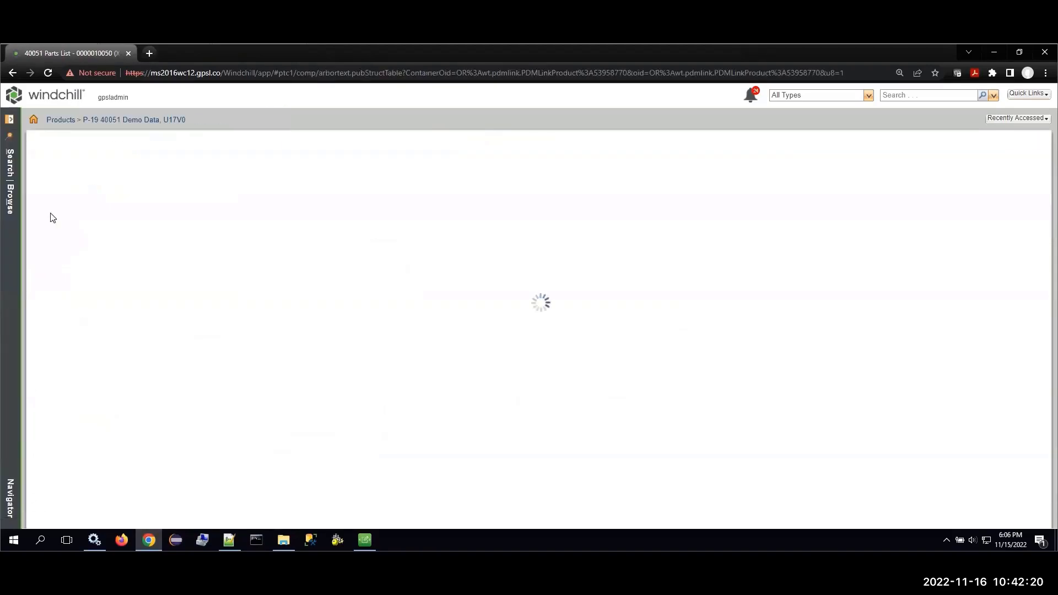
{"action": "left_click", "coordinate": [187, 194]}
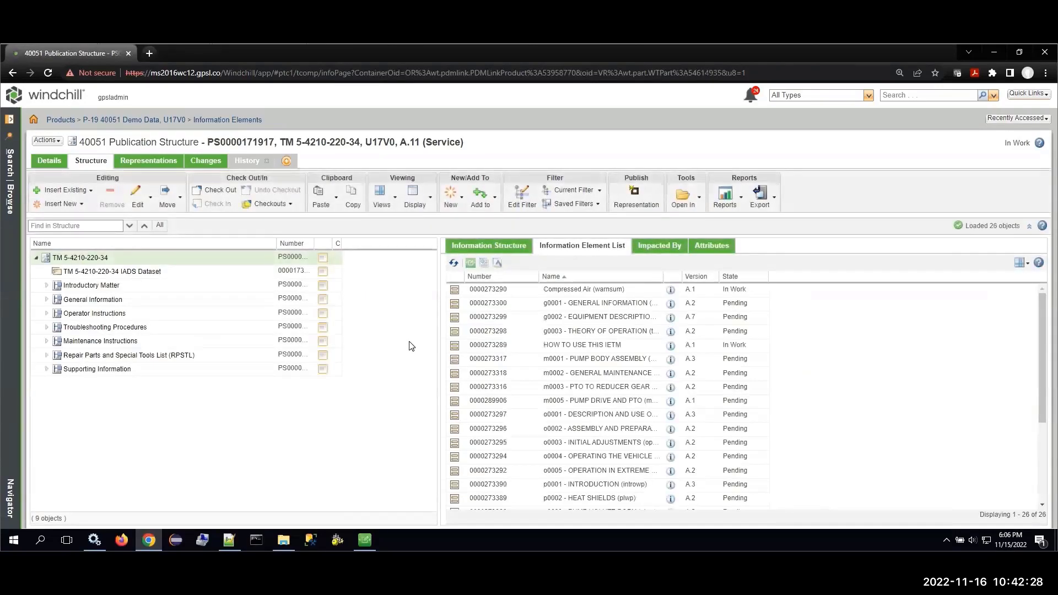
Expand Introductory Matter, General Information, Operator Instructions, Troubleshooting Procedures and Maintenance Instructions to review their work packages.
{"action": "left_click", "coordinate": [46, 285]}
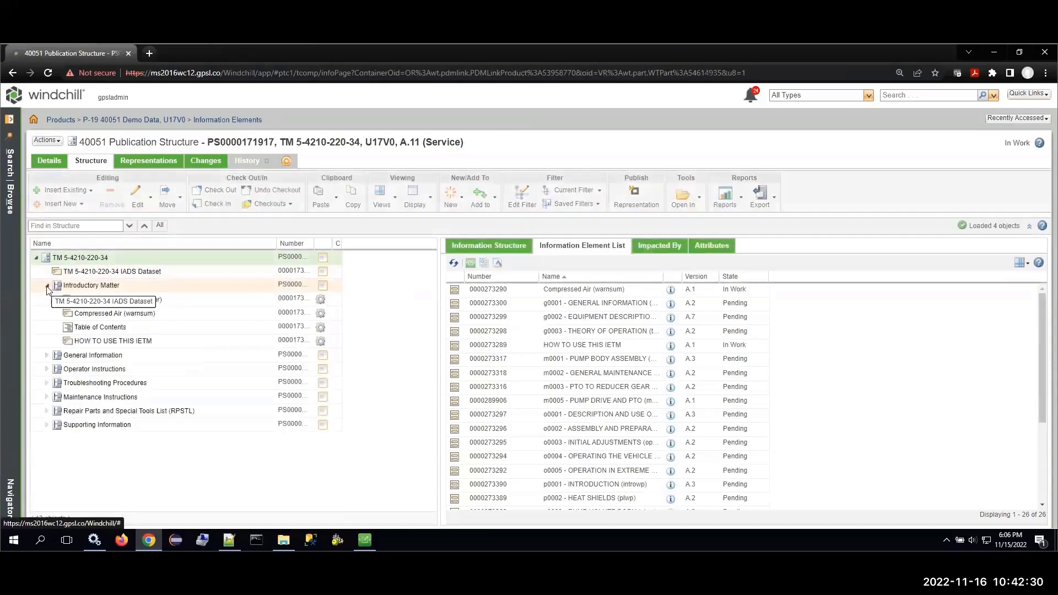
{"action": "left_click", "coordinate": [47, 355]}
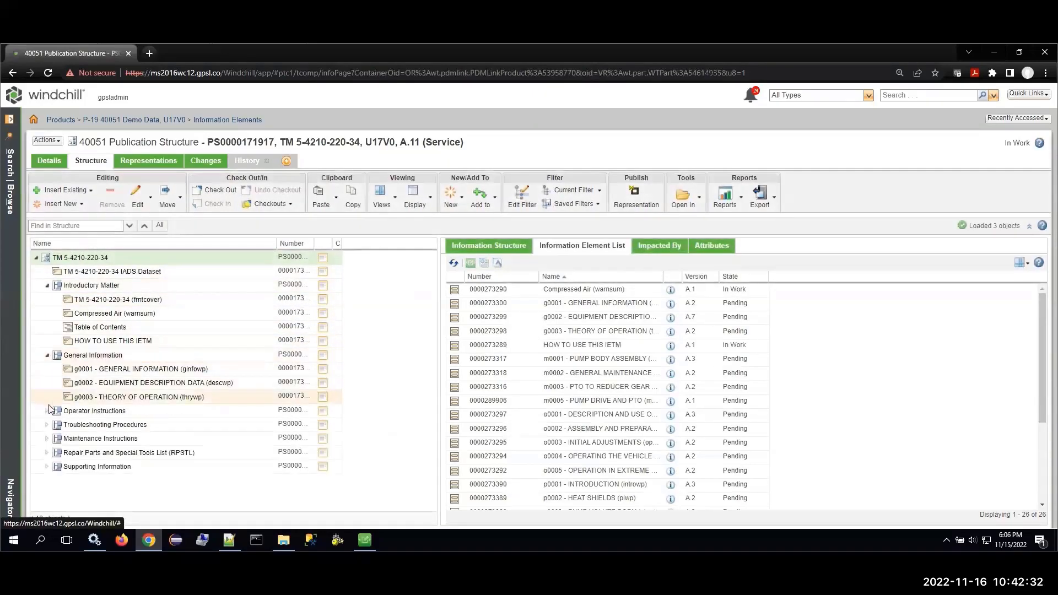
{"action": "left_click", "coordinate": [47, 410]}
{"action": "scroll", "coordinate": [49, 436], "scroll_direction": "down", "scroll_amount": 1}
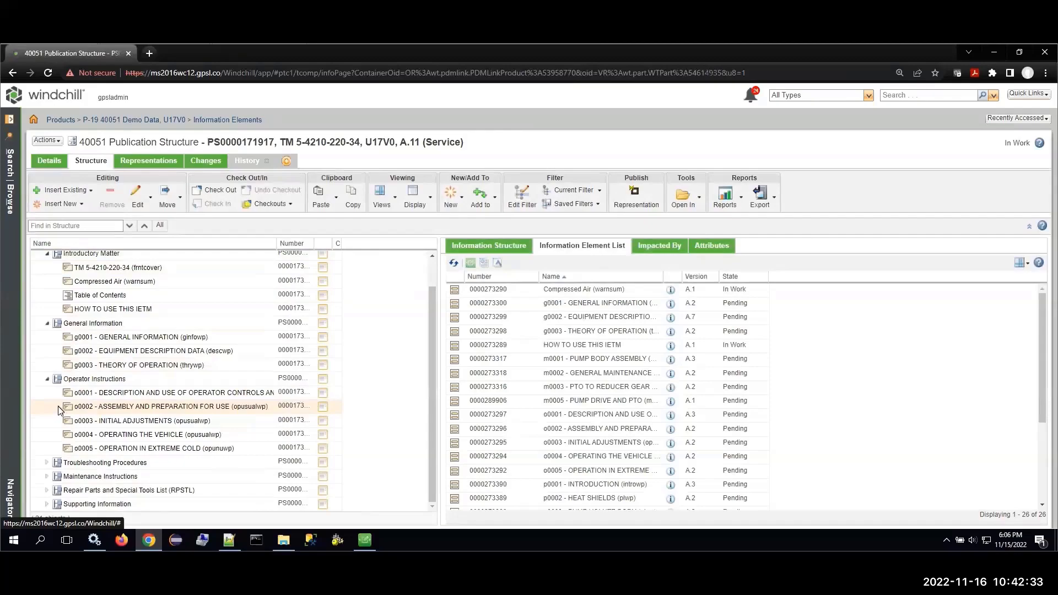
{"action": "left_click", "coordinate": [47, 462]}
{"action": "scroll", "coordinate": [55, 462], "scroll_direction": "down", "scroll_amount": 1}
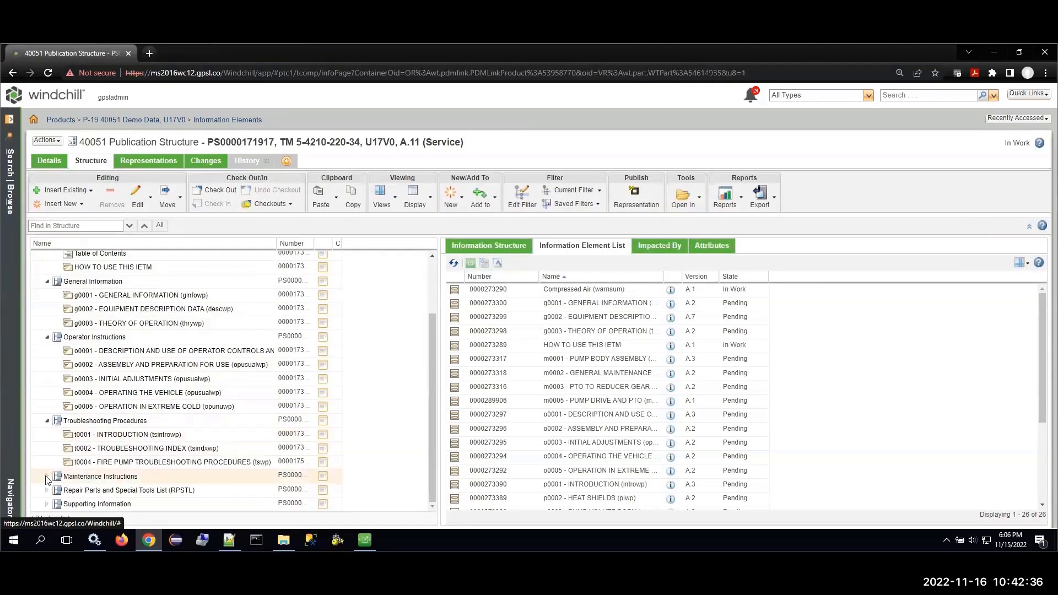
{"action": "left_click", "coordinate": [47, 476]}
{"action": "scroll", "coordinate": [49, 479], "scroll_direction": "down", "scroll_amount": 1}
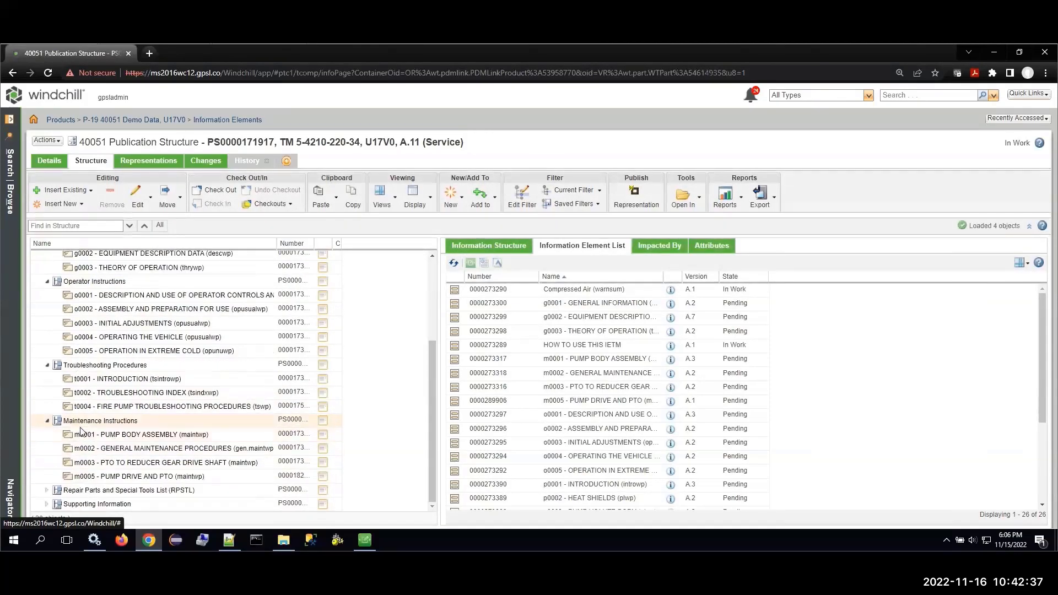
Check the m0005 and X SERIES HORIZONTAL SLURRY PUMP entries and expand the RPSTL and Supporting Information sections.
{"action": "left_click", "coordinate": [82, 479]}
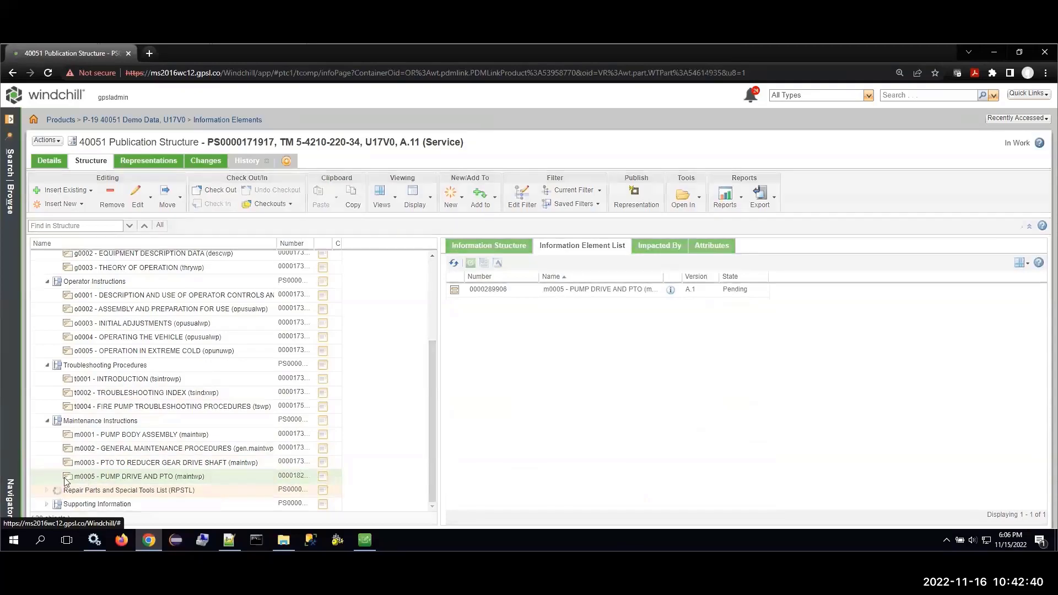
{"action": "scroll", "coordinate": [65, 481], "scroll_direction": "down", "scroll_amount": 1}
{"action": "left_click", "coordinate": [77, 491]}
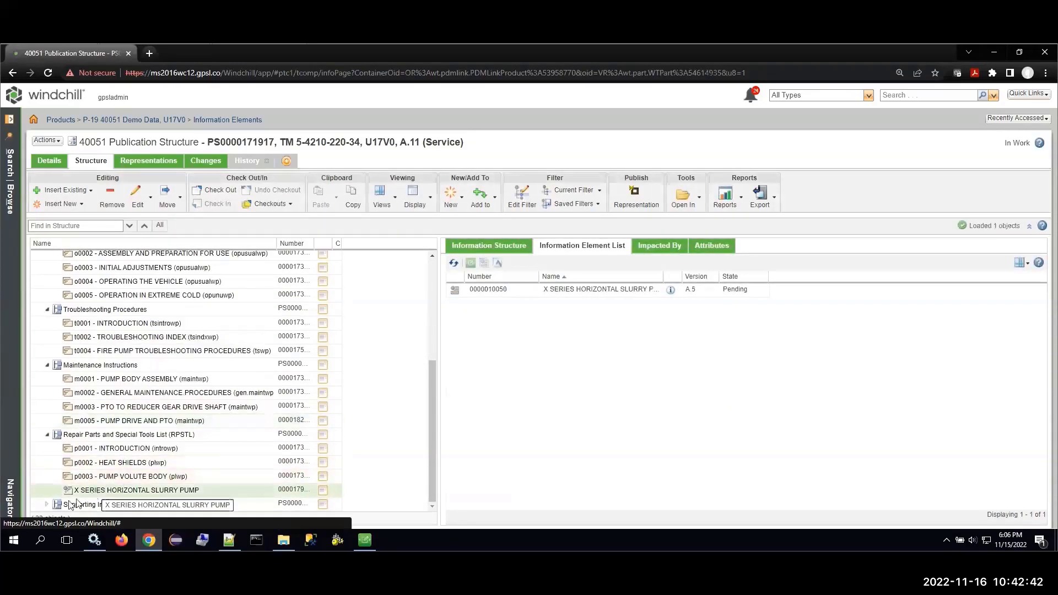
{"action": "left_click", "coordinate": [47, 503]}
{"action": "scroll", "coordinate": [102, 495], "scroll_direction": "down", "scroll_amount": 1}
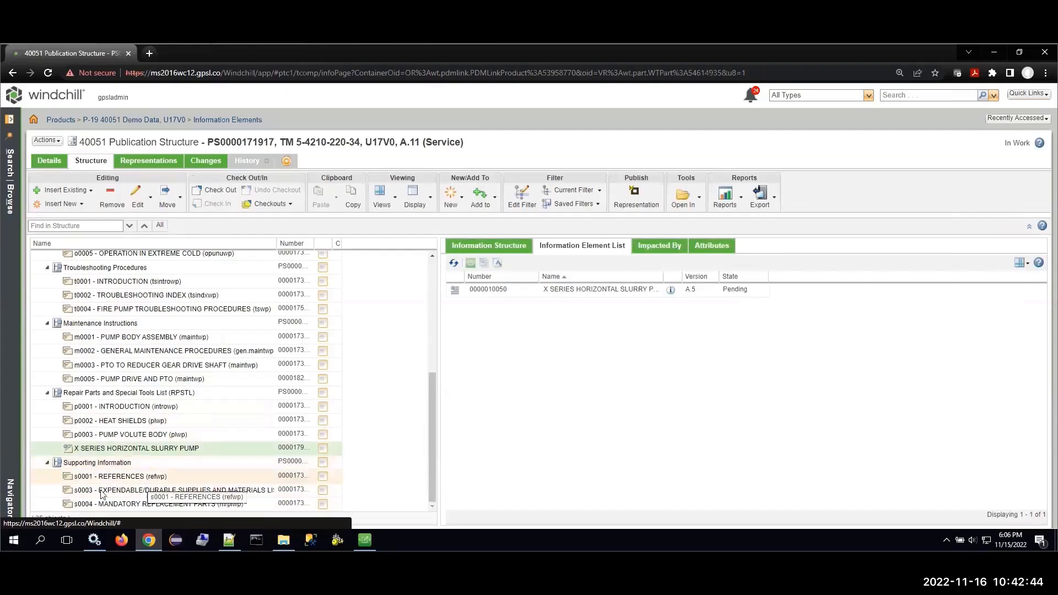
{"action": "scroll", "coordinate": [137, 309], "scroll_direction": "up", "scroll_amount": 5}
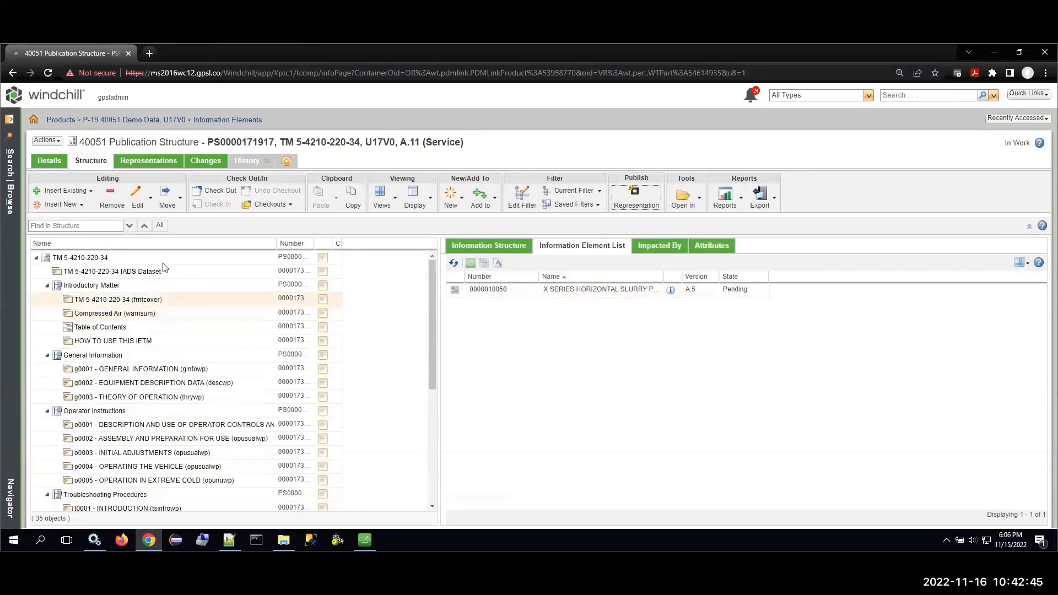
{"action": "left_click", "coordinate": [125, 255]}
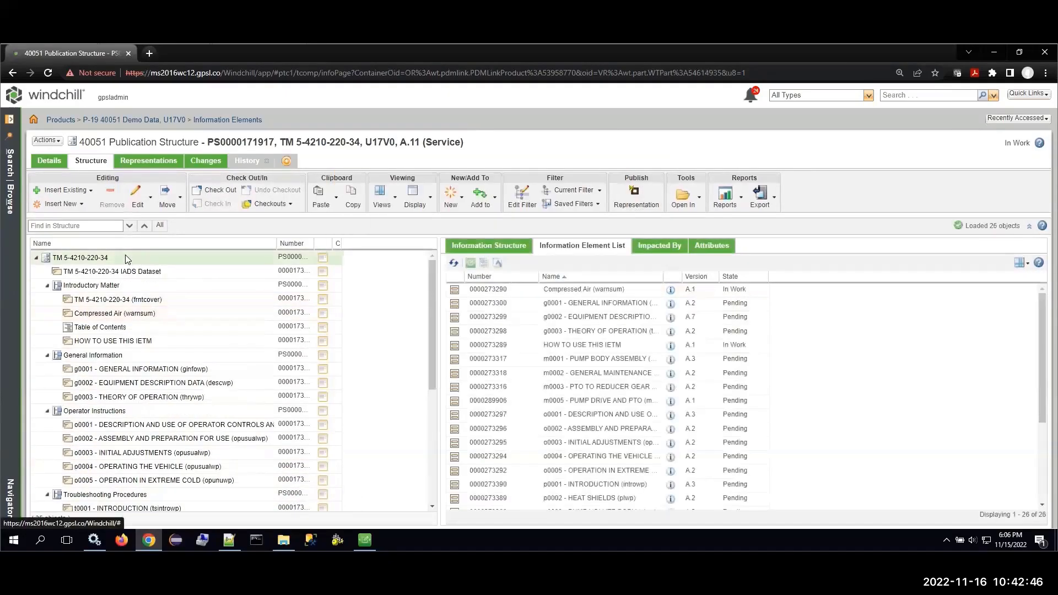
{"action": "left_click", "coordinate": [637, 205]}
{"action": "left_click", "coordinate": [315, 243]}
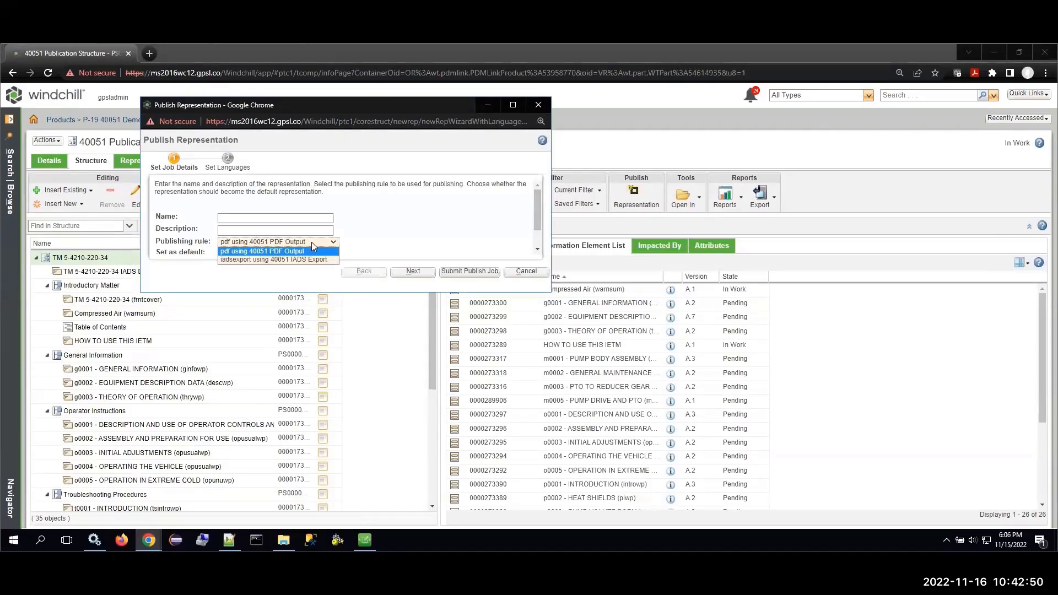
{"action": "left_click", "coordinate": [265, 262]}
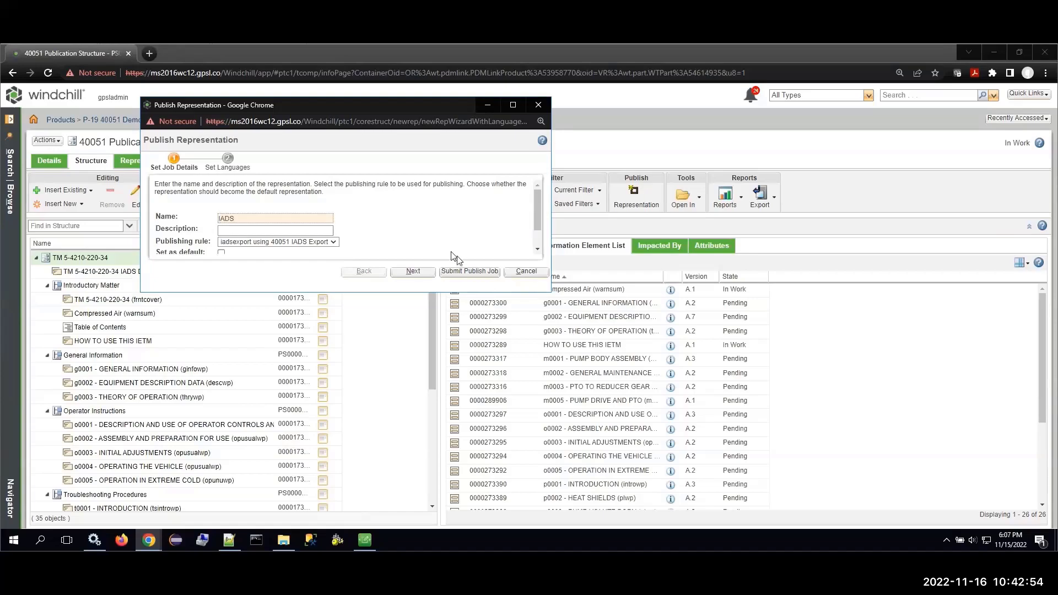
{"action": "left_click", "coordinate": [469, 271]}
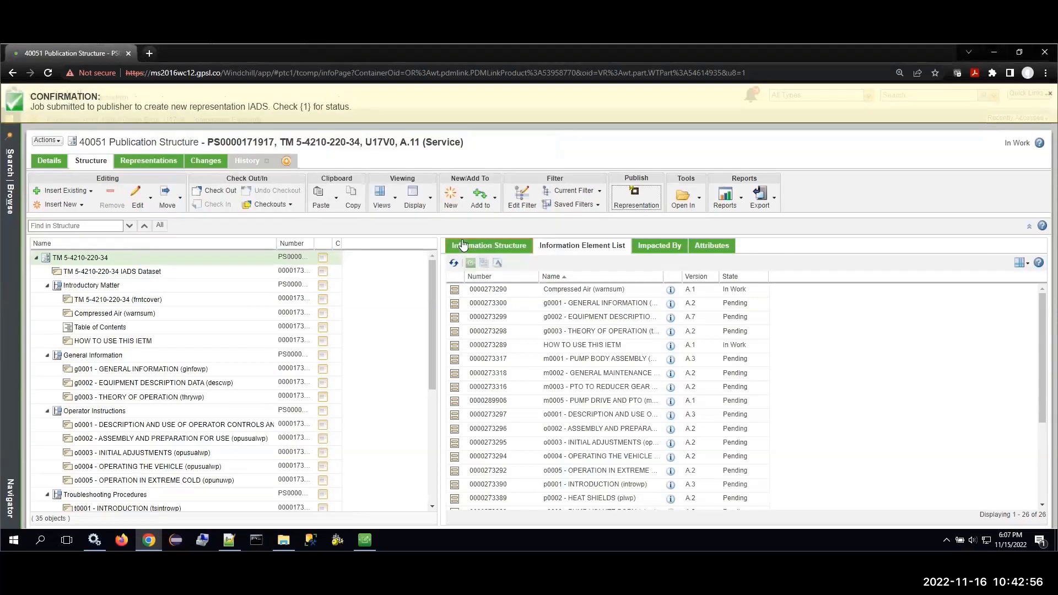
{"action": "left_click", "coordinate": [149, 162]}
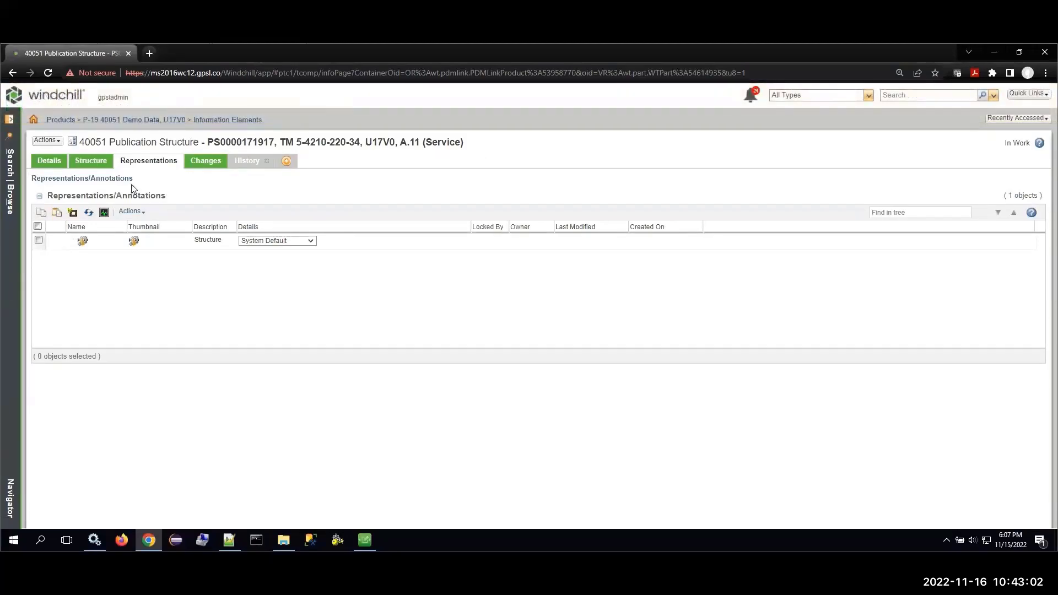
{"action": "left_click", "coordinate": [104, 212]}
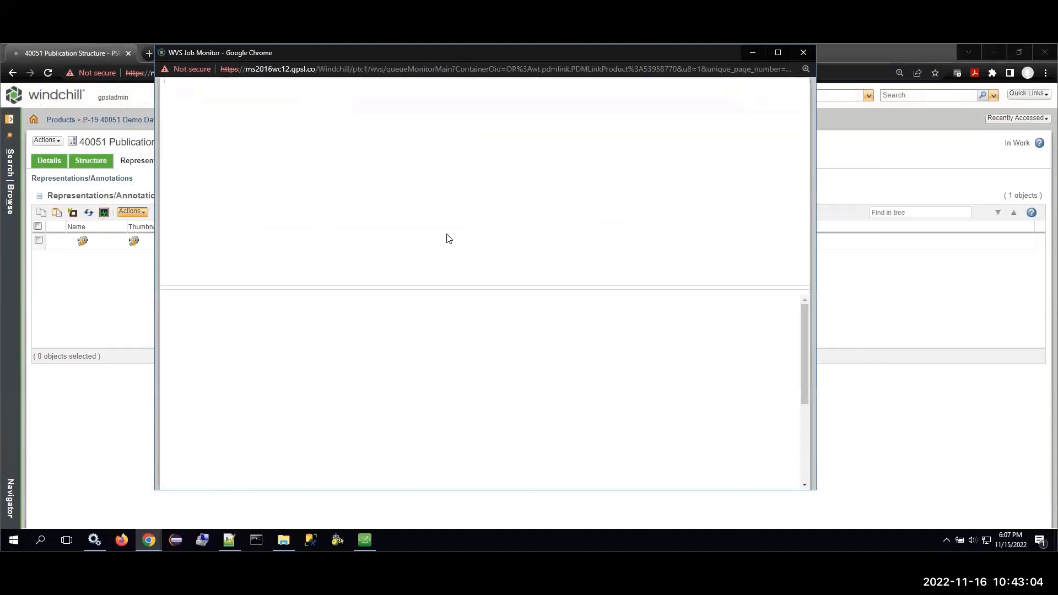
{"action": "left_click", "coordinate": [355, 141]}
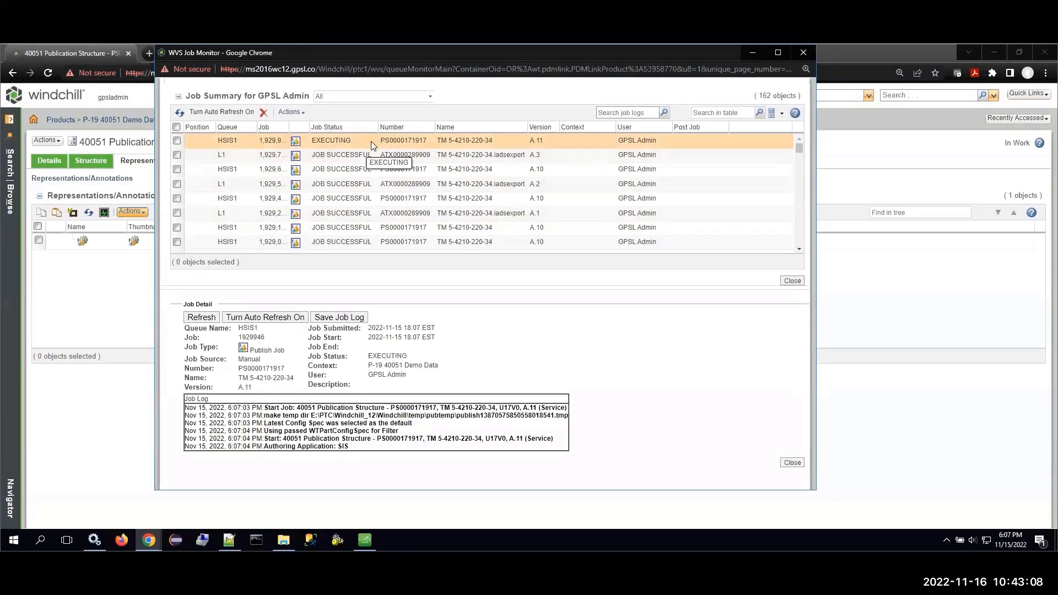
{"action": "left_click", "coordinate": [371, 142]}
{"action": "left_click", "coordinate": [371, 142]}
{"action": "left_click", "coordinate": [371, 143]}
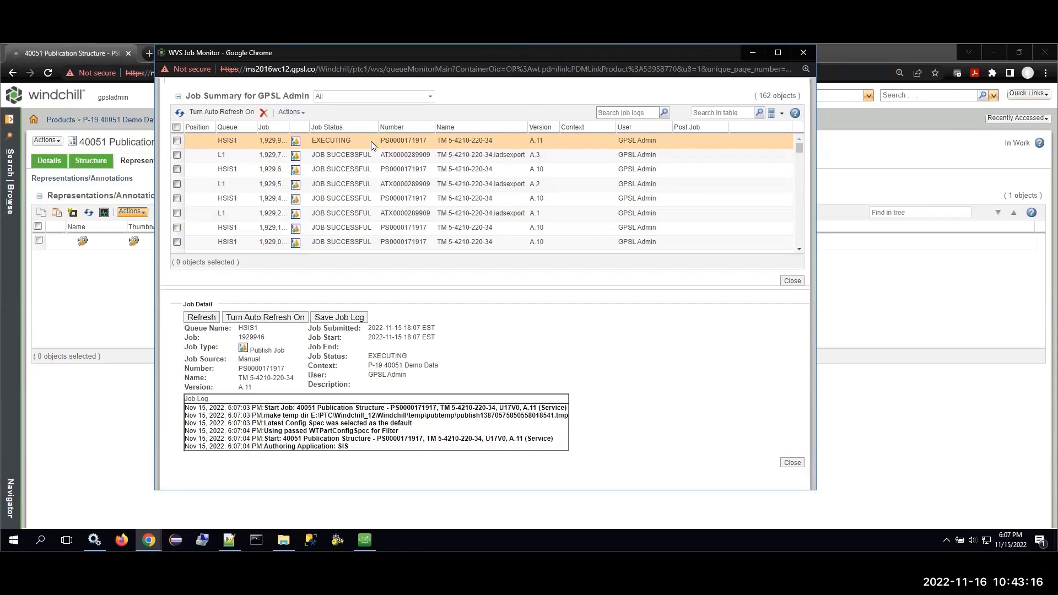
{"action": "left_click", "coordinate": [372, 141]}
{"action": "left_click", "coordinate": [371, 141]}
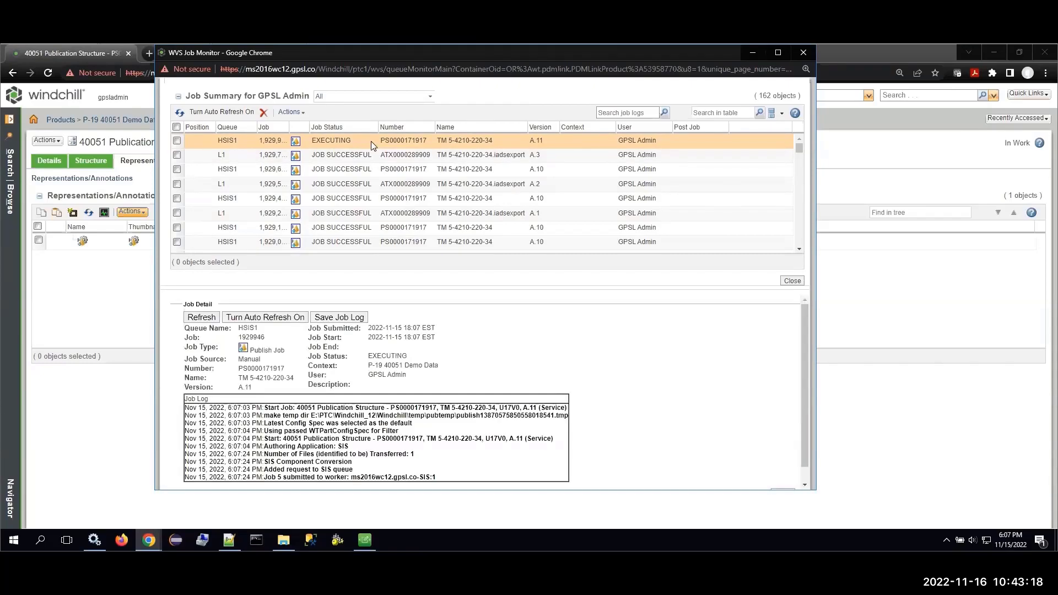
{"action": "left_click", "coordinate": [372, 141]}
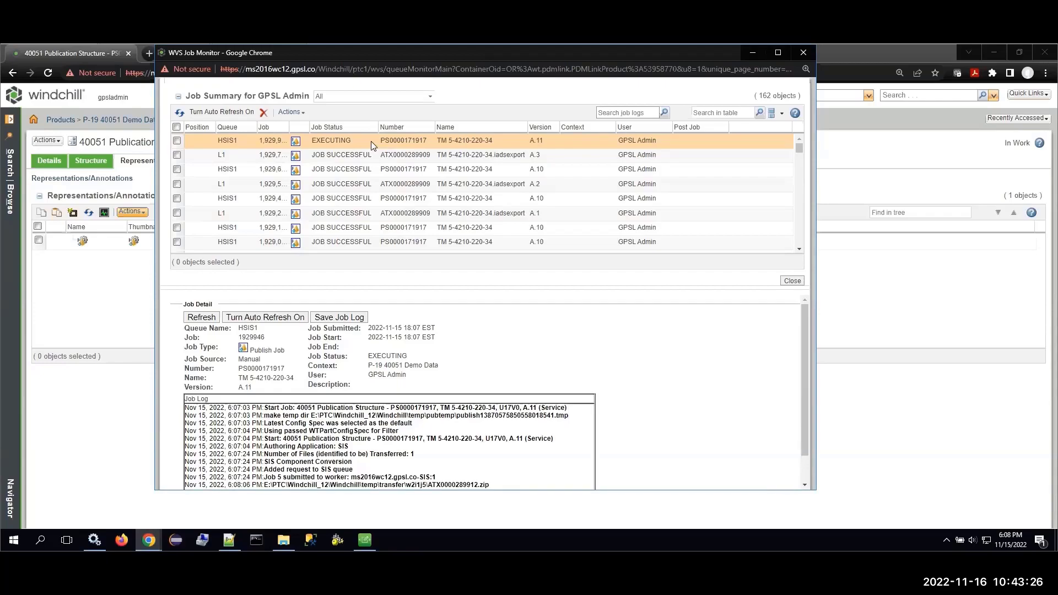
{"action": "left_click", "coordinate": [372, 141]}
{"action": "left_click", "coordinate": [371, 141]}
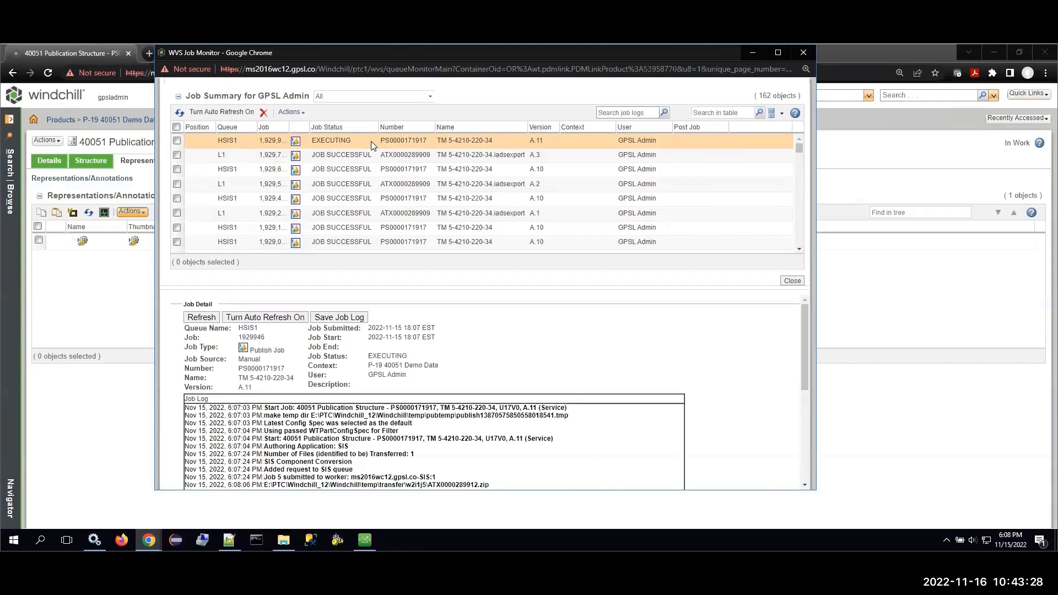
{"action": "left_click", "coordinate": [372, 141]}
{"action": "left_click", "coordinate": [371, 142]}
{"action": "left_click", "coordinate": [372, 141]}
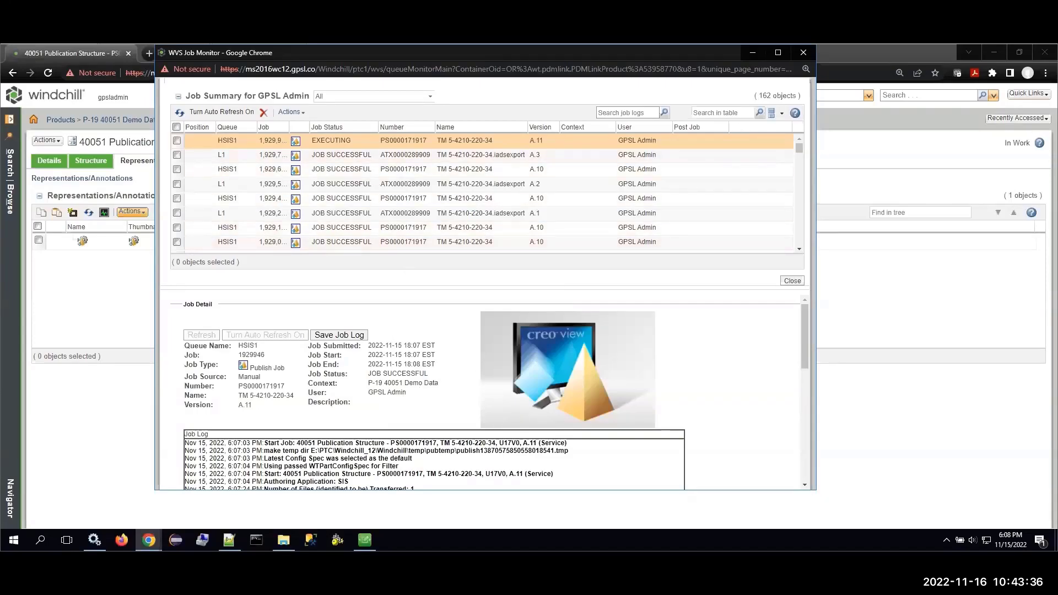
{"action": "left_click", "coordinate": [802, 54]}
{"action": "left_click", "coordinate": [802, 53]}
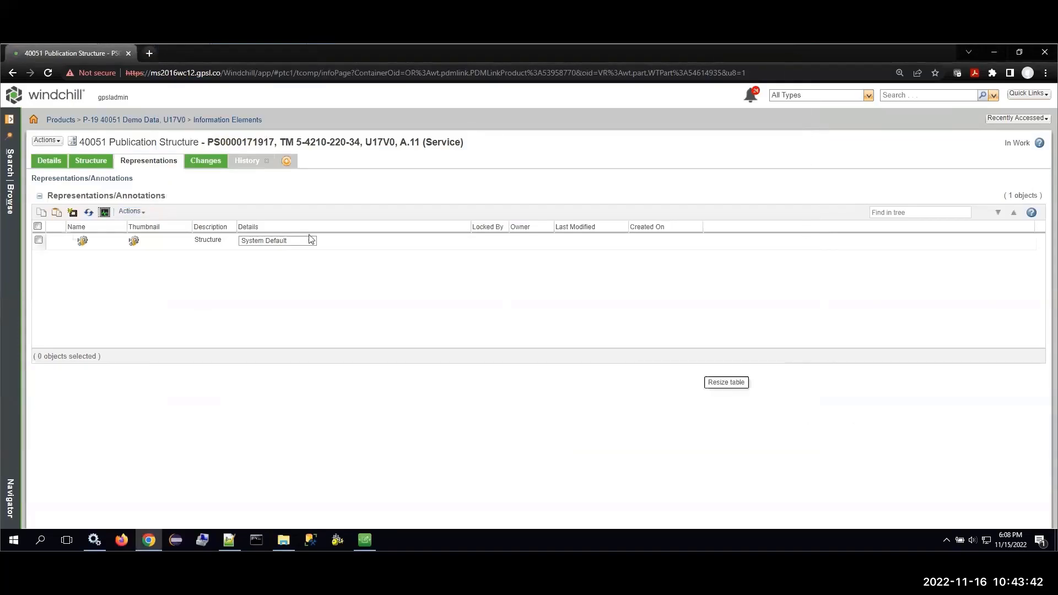
Refresh the publication's representations and open the TM 5-4210-220-34.iadsexport published content document.
{"action": "left_click", "coordinate": [48, 72]}
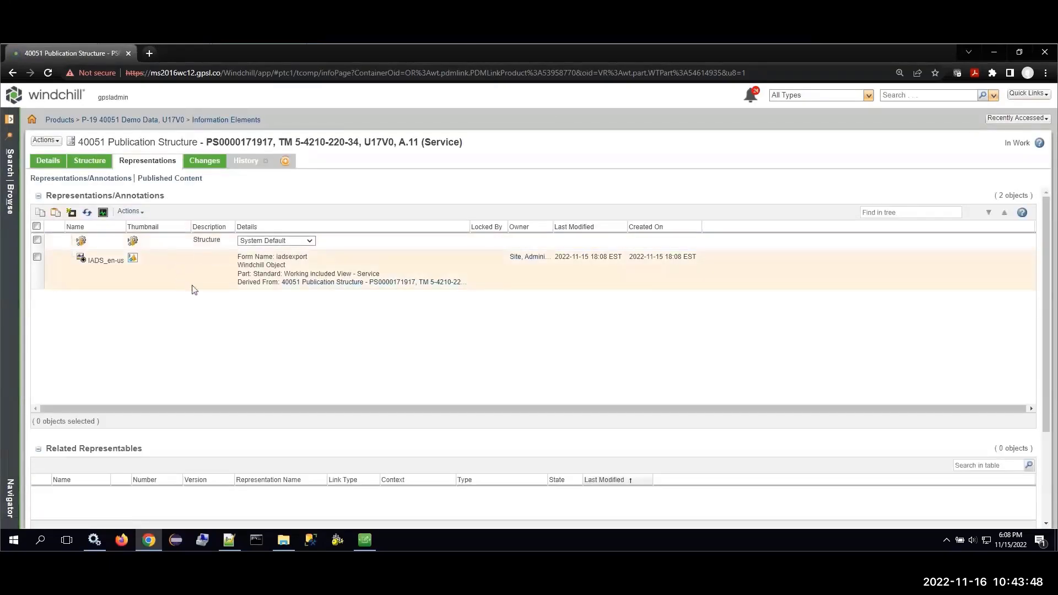
{"action": "scroll", "coordinate": [219, 311], "scroll_direction": "down", "scroll_amount": 3}
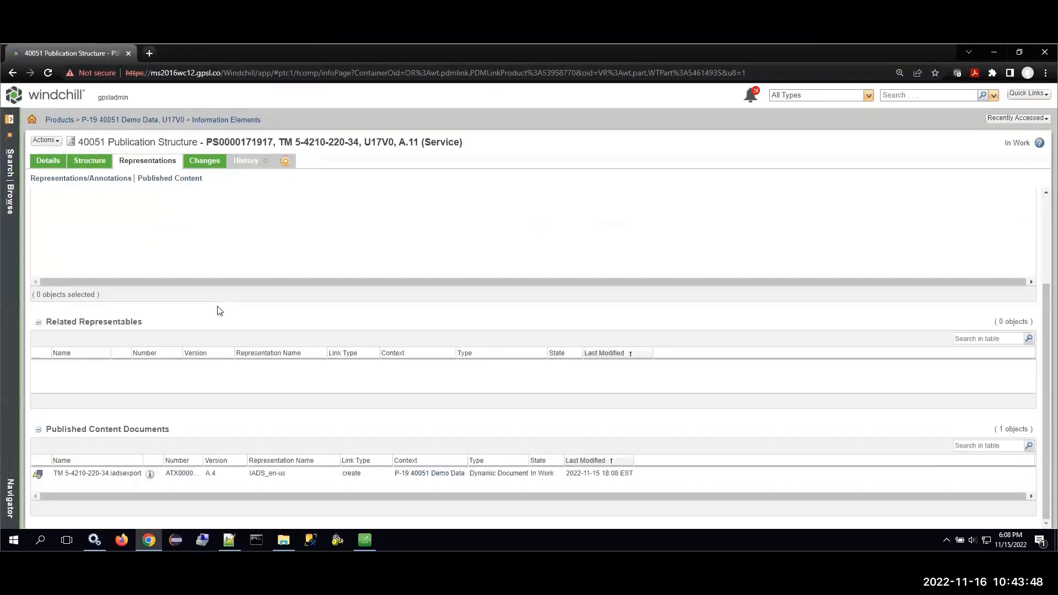
{"action": "left_click", "coordinate": [232, 478]}
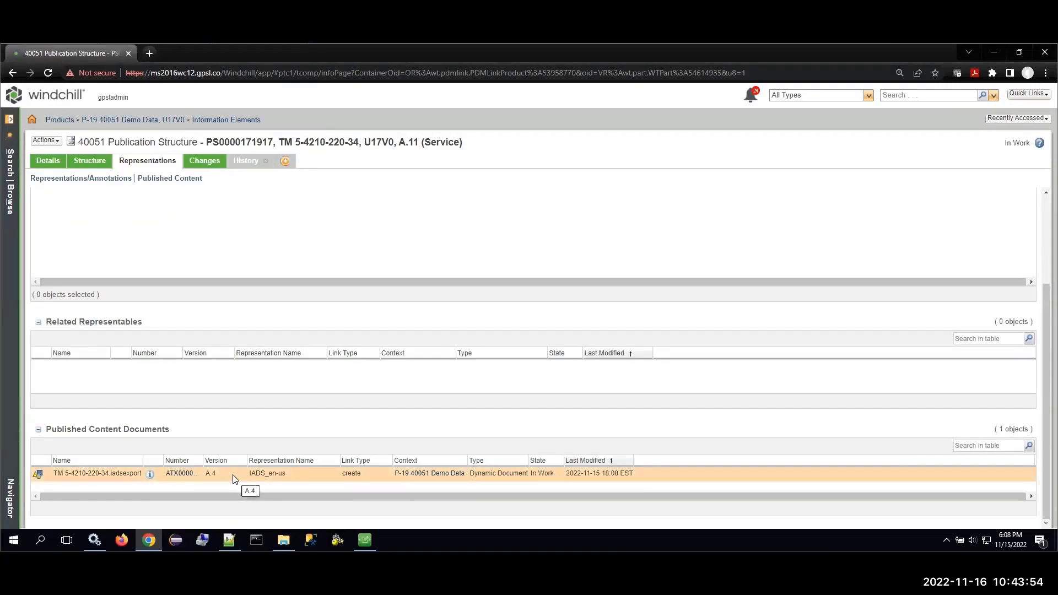
{"action": "left_click", "coordinate": [173, 474]}
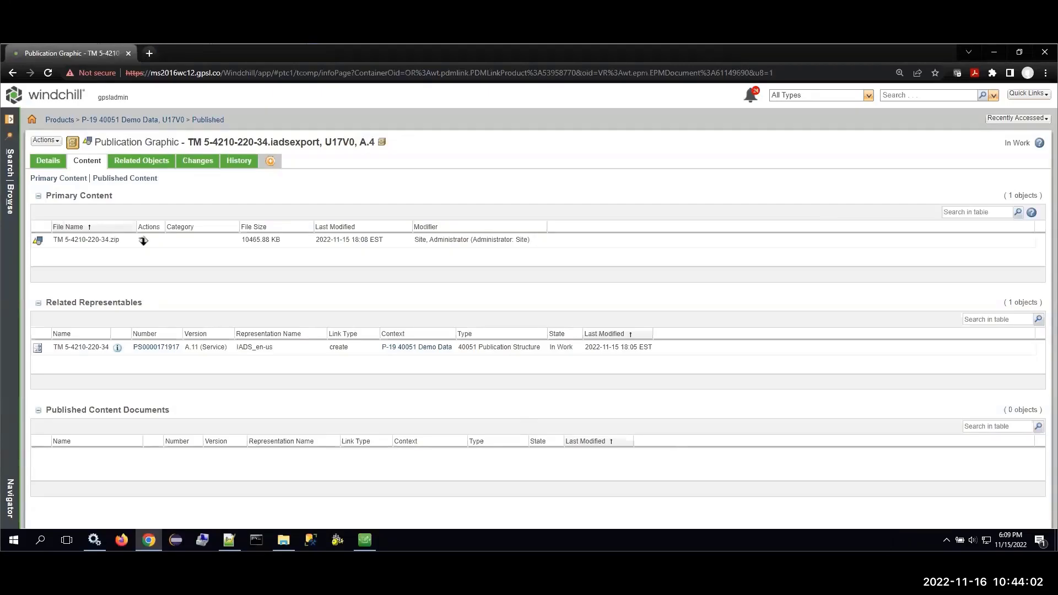
Download TM 5-4210-220-34.zip from the document's primary content and extract it with 7-Zip in the Downloads folder.
{"action": "left_click", "coordinate": [143, 241]}
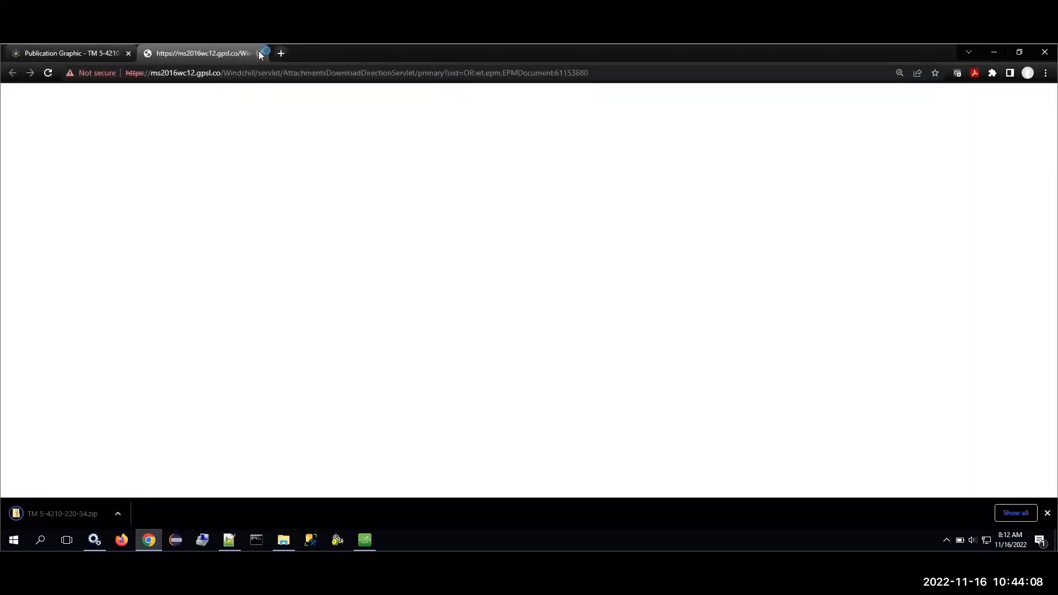
{"action": "left_click", "coordinate": [260, 53]}
{"action": "left_click", "coordinate": [277, 537]}
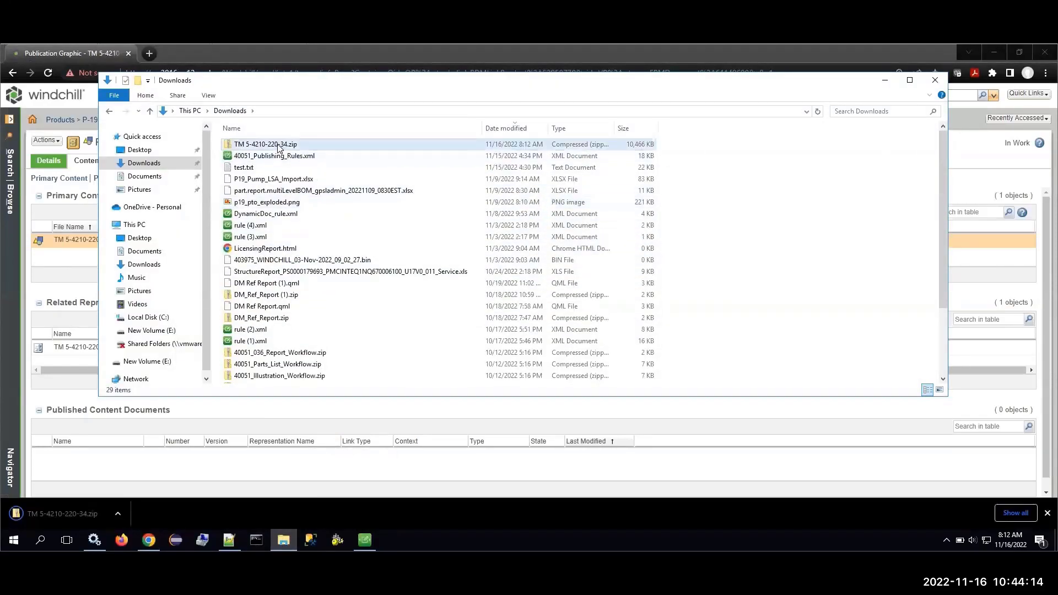
{"action": "left_click", "coordinate": [278, 147]}
{"action": "right_click", "coordinate": [279, 147]}
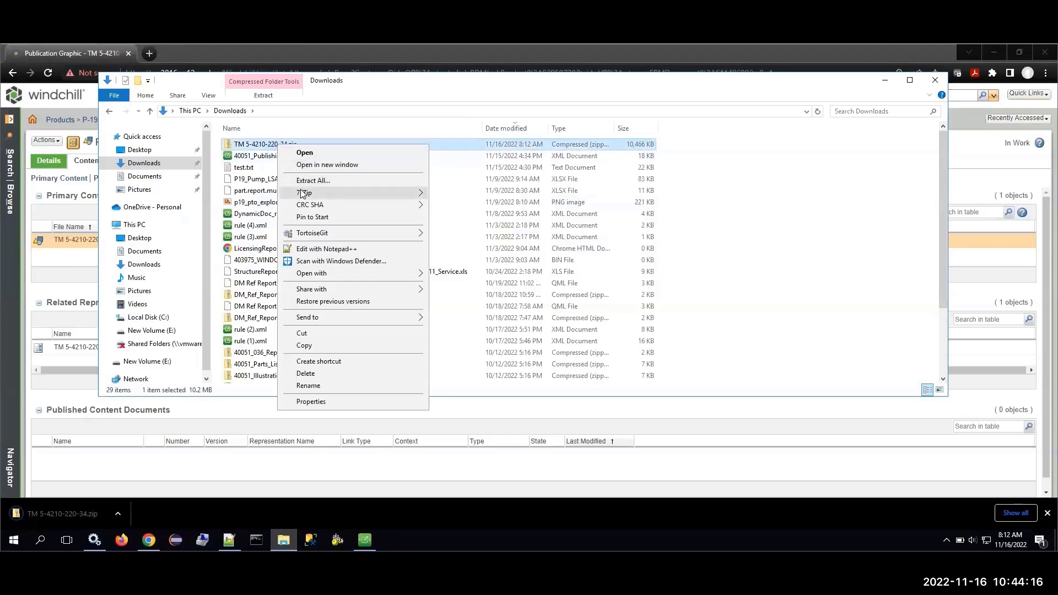
{"action": "mouse_move", "coordinate": [388, 197]}
{"action": "left_click", "coordinate": [492, 243]}
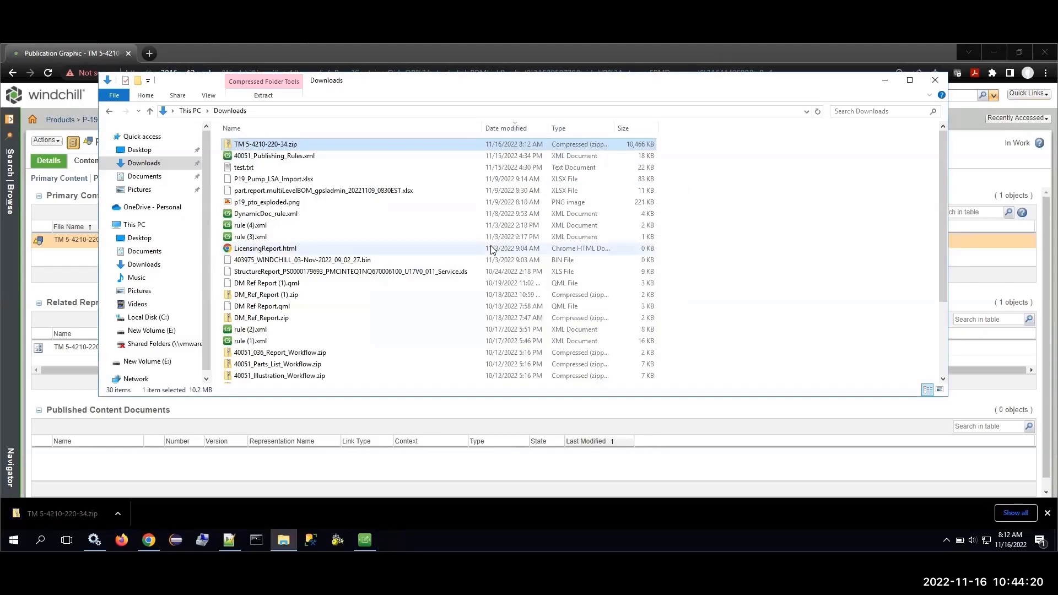
{"action": "left_click", "coordinate": [886, 79]}
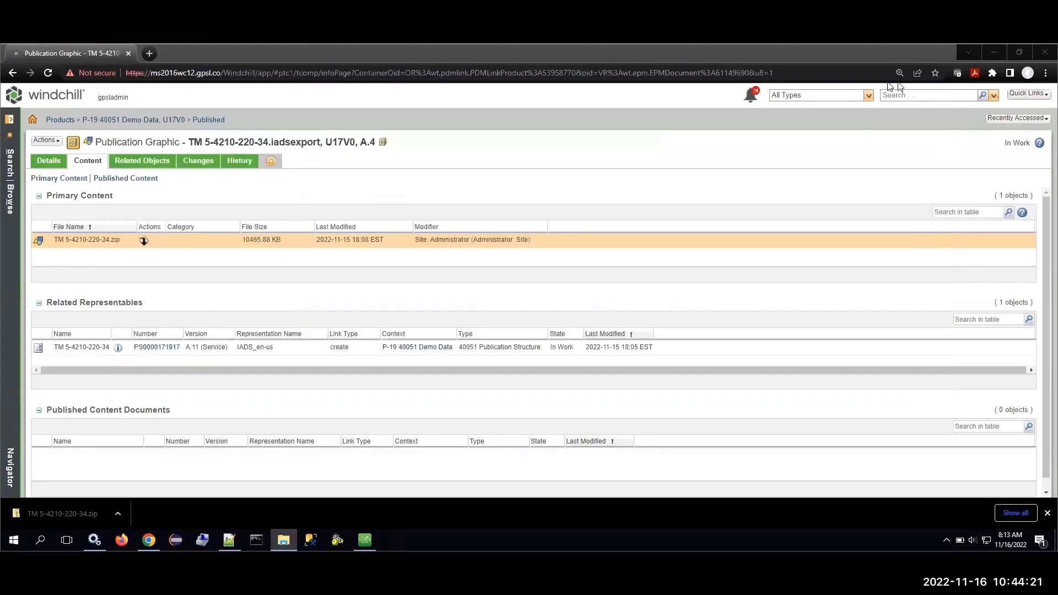
{"action": "left_click", "coordinate": [994, 55]}
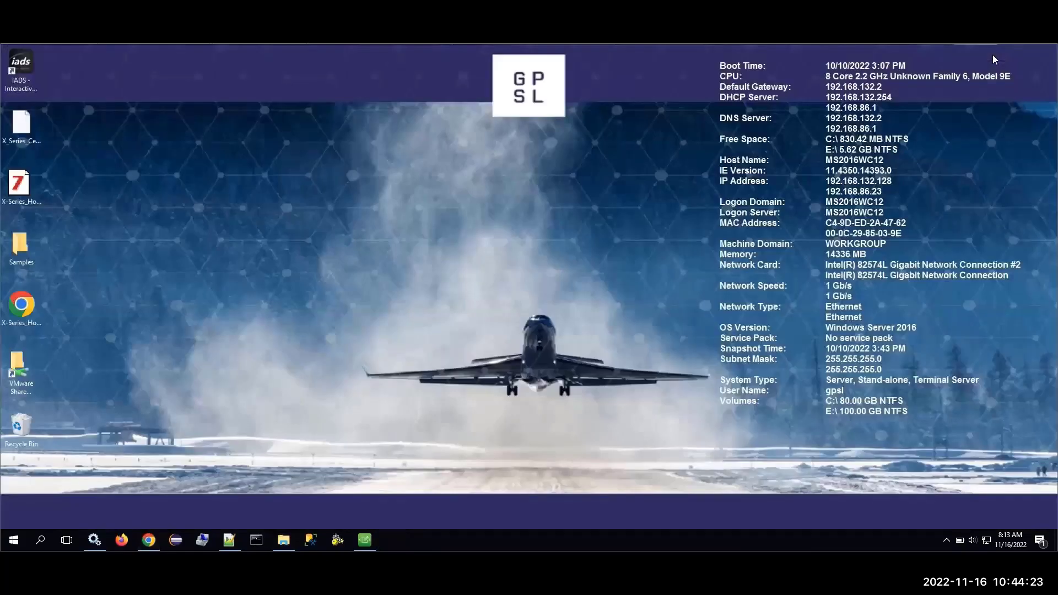
{"action": "double_click", "coordinate": [19, 70]}
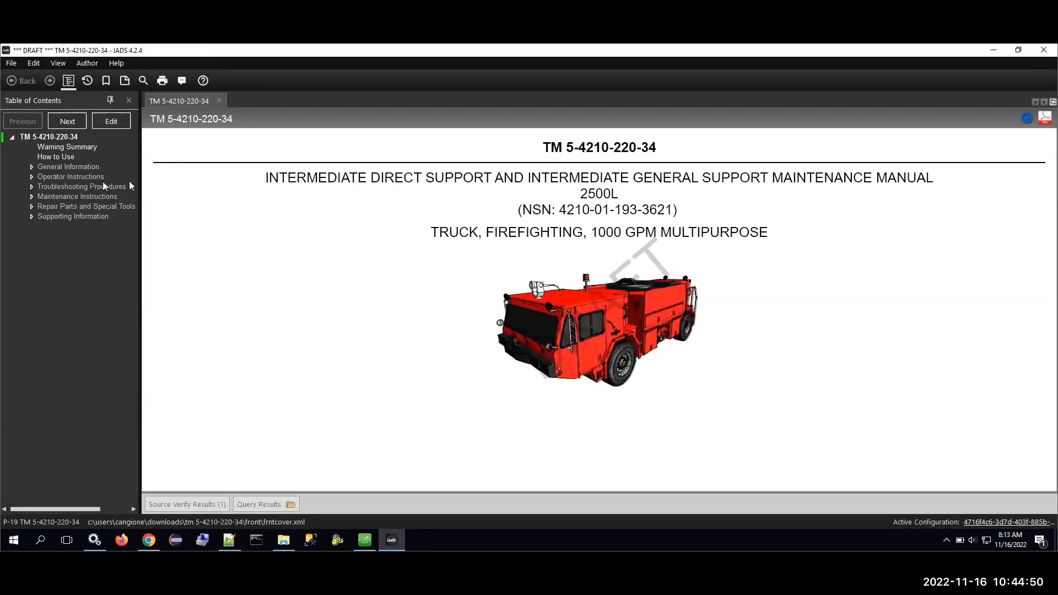
Open the P-19 Components figure in General Information's Equipment Description Data [WP 002] and check callout 3 and its legend text.
{"action": "left_click", "coordinate": [31, 167]}
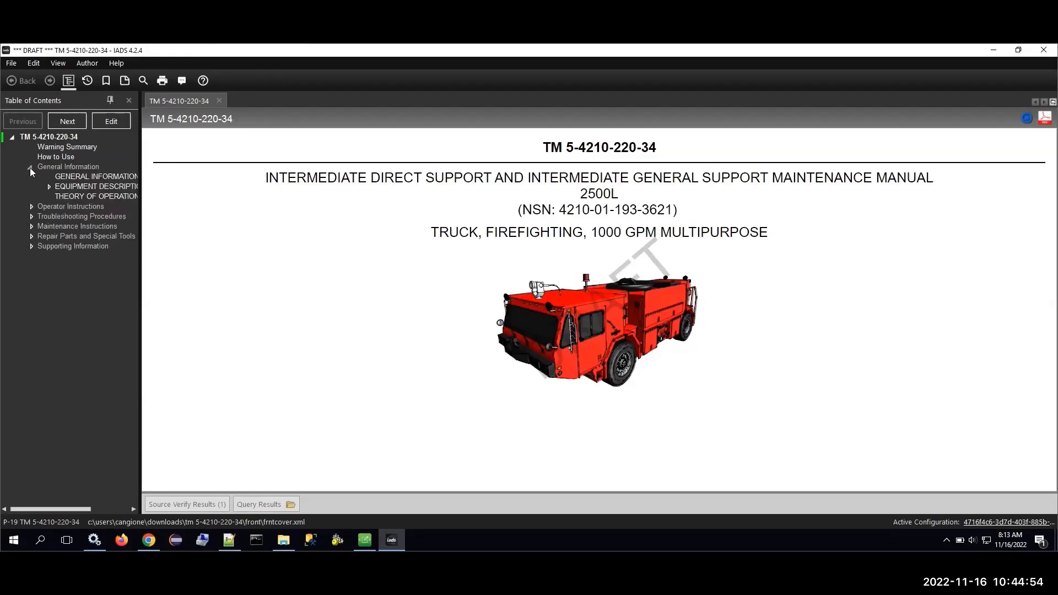
{"action": "left_click", "coordinate": [68, 187]}
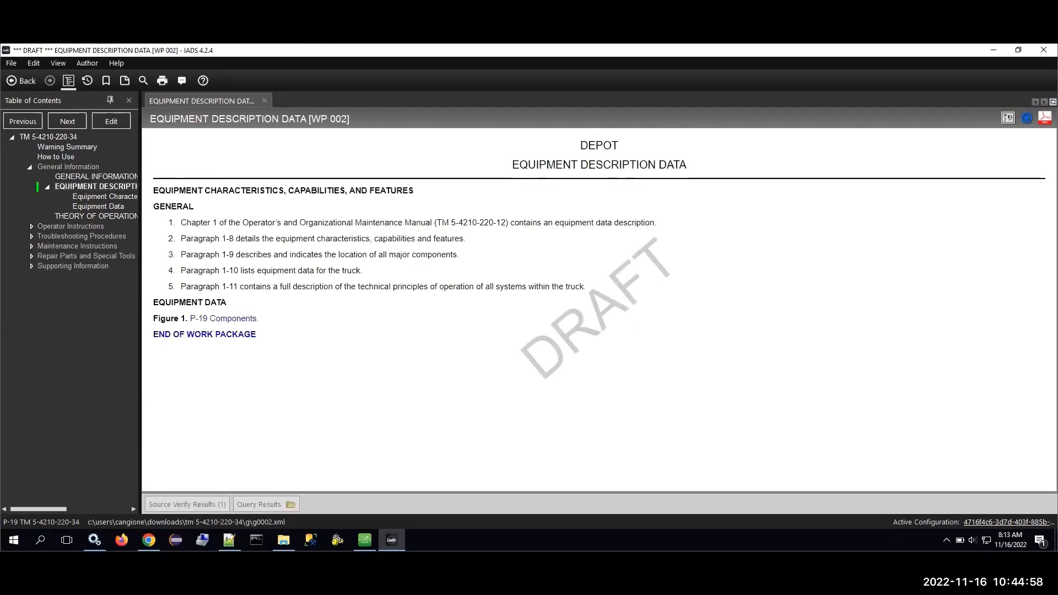
{"action": "left_click", "coordinate": [231, 319]}
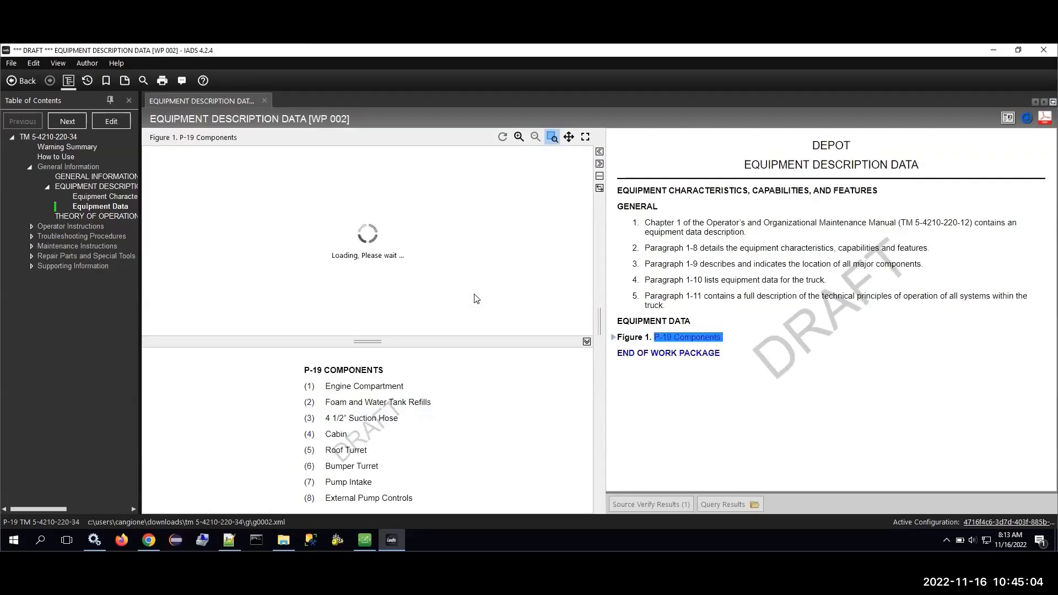
{"action": "left_click", "coordinate": [310, 423]}
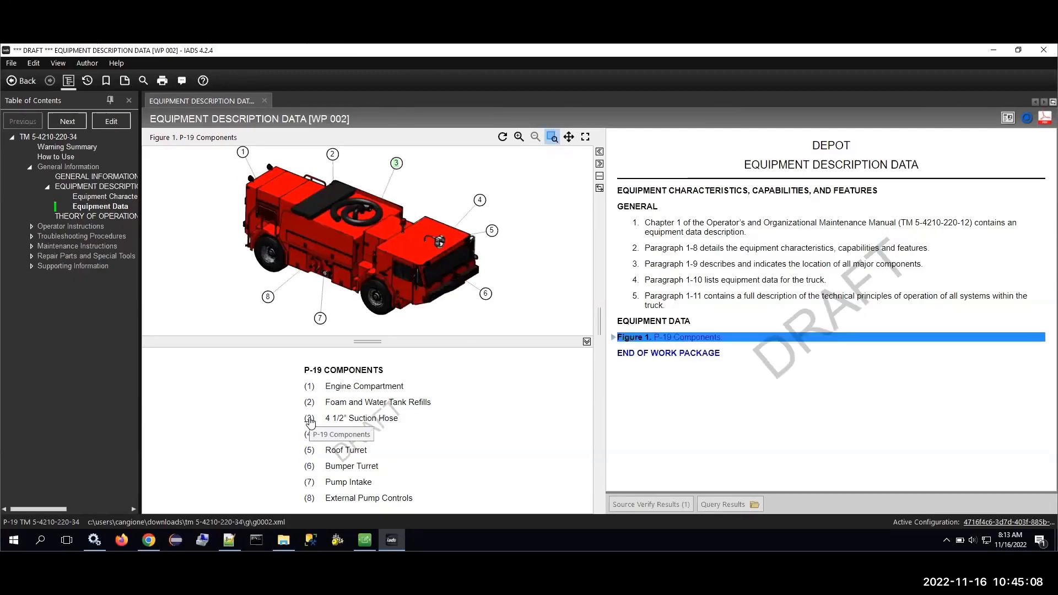
{"action": "left_click_drag", "start_coordinate": [326, 418], "coordinate": [400, 423]}
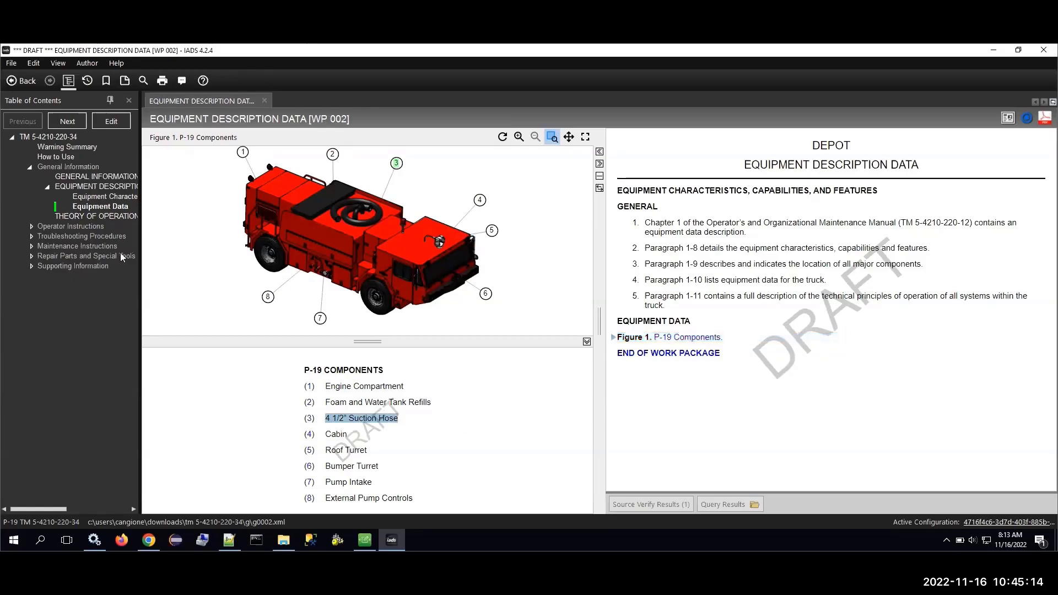
Open PUMP DRIVE AND PTO [WP 005] under Maintenance Instructions and review its repair and overhaul tasks.
{"action": "left_click", "coordinate": [30, 246]}
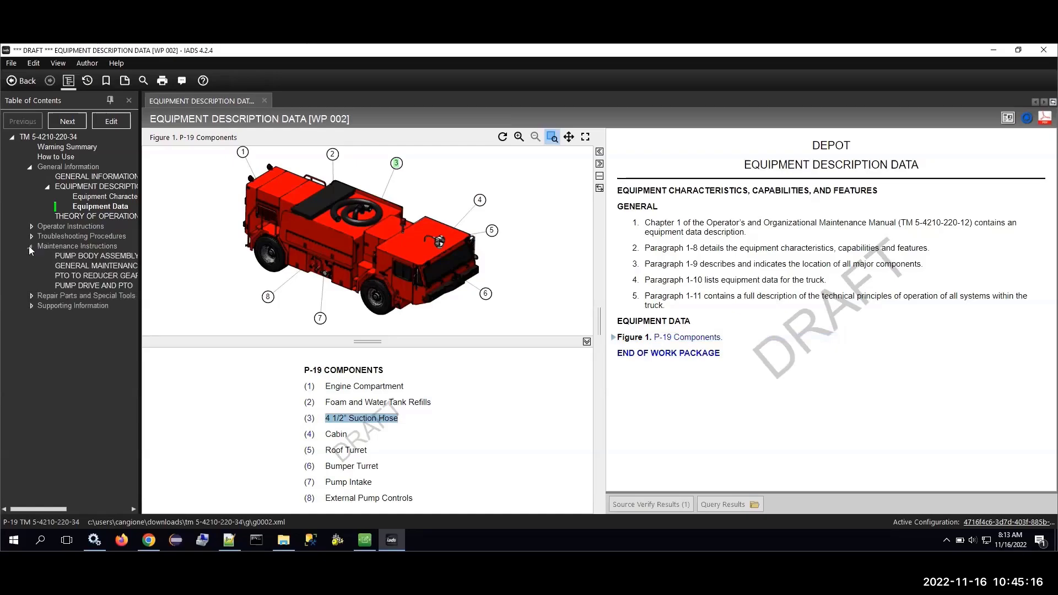
{"action": "left_click", "coordinate": [83, 288]}
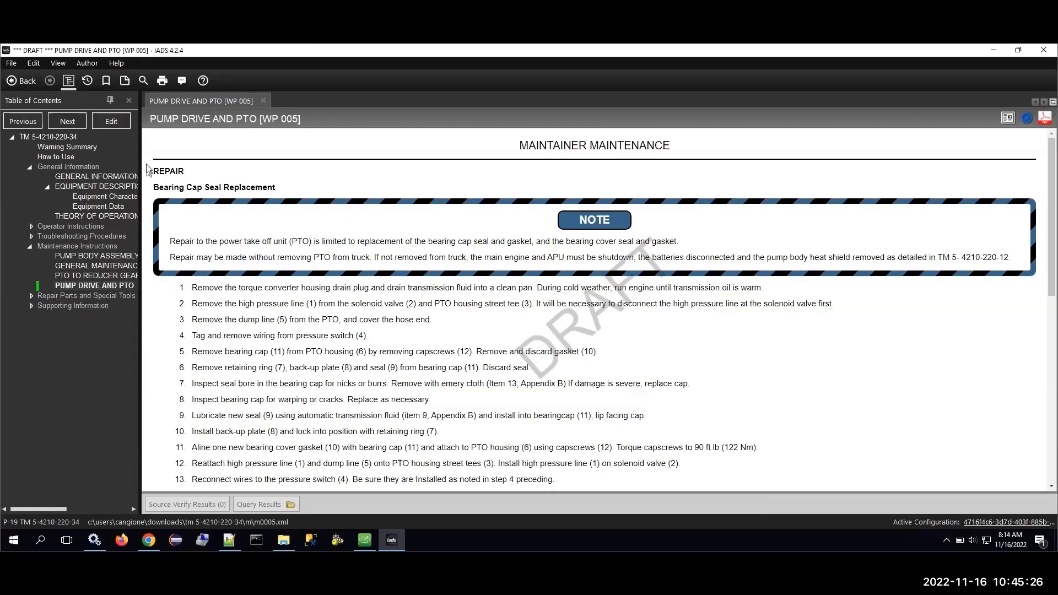
{"action": "left_click_drag", "start_coordinate": [142, 147], "coordinate": [215, 147]}
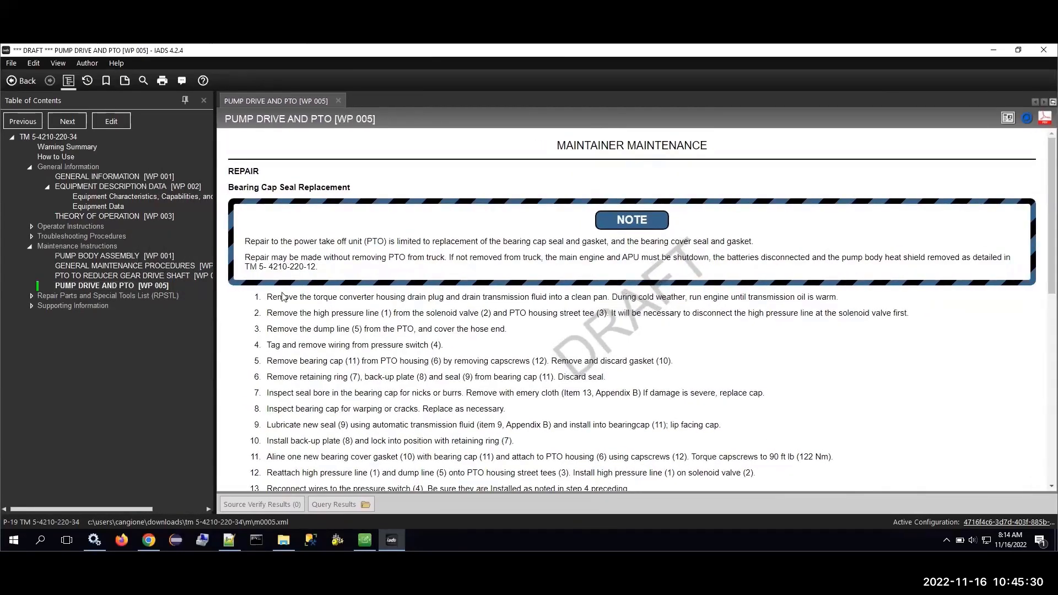
{"action": "scroll", "coordinate": [333, 281], "scroll_direction": "down", "scroll_amount": 5}
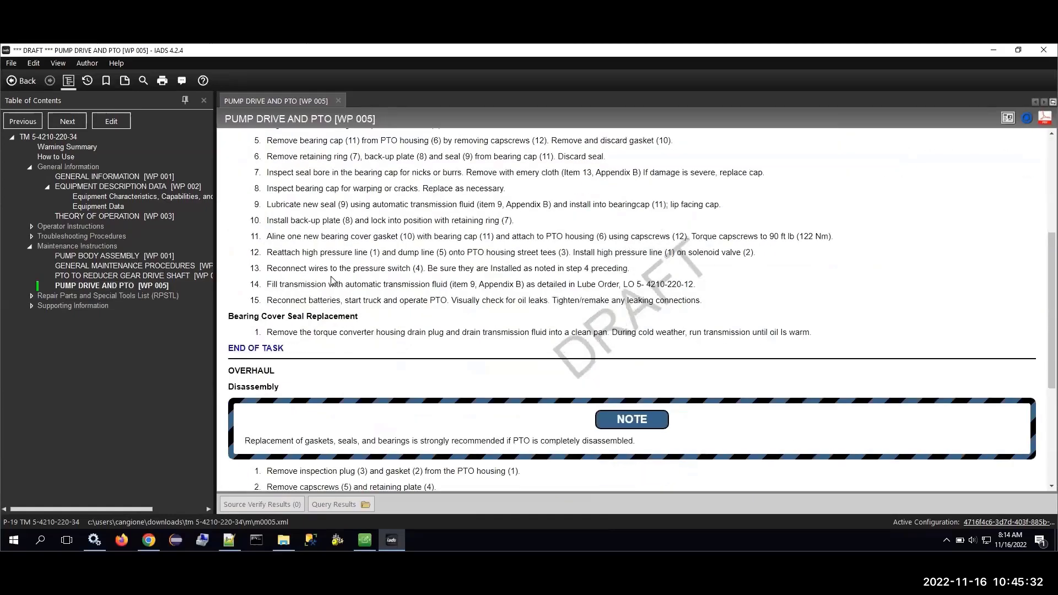
{"action": "scroll", "coordinate": [333, 281], "scroll_direction": "down", "scroll_amount": 3}
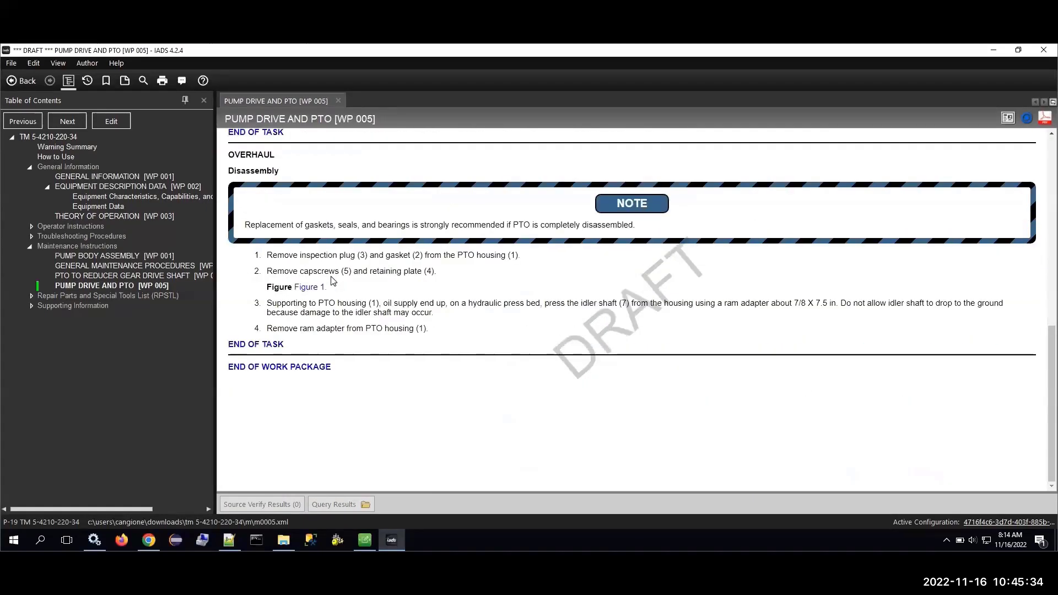
{"action": "mouse_move", "coordinate": [318, 291]}
Open X SERIES HORIZONTAL SLURRY PUMP [WP 004] in the RPSTL, enlarge its Figure 1 and review the parts list.
{"action": "left_click", "coordinate": [31, 296]}
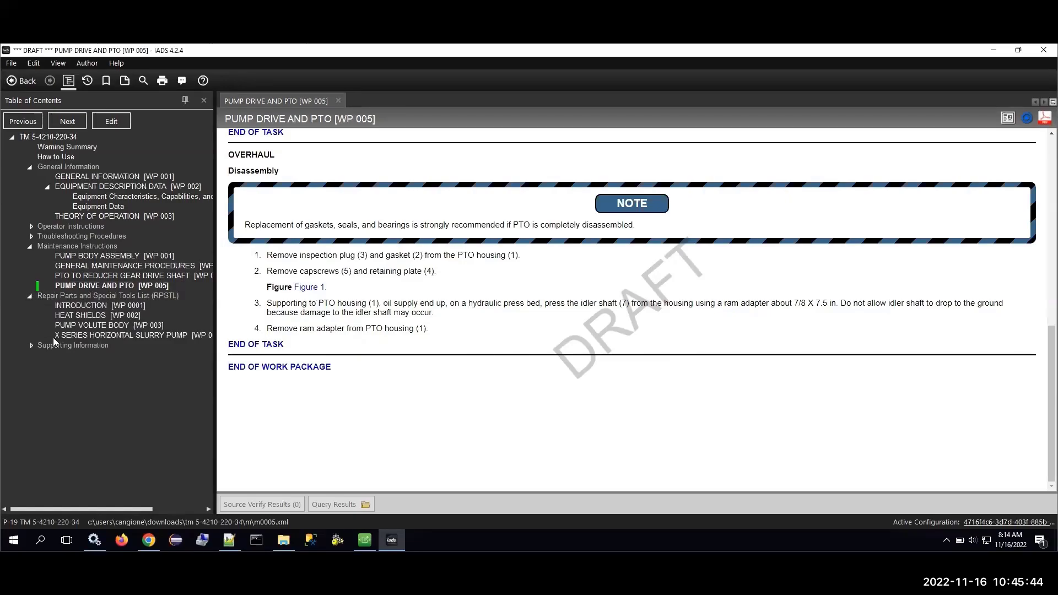
{"action": "left_click", "coordinate": [86, 337]}
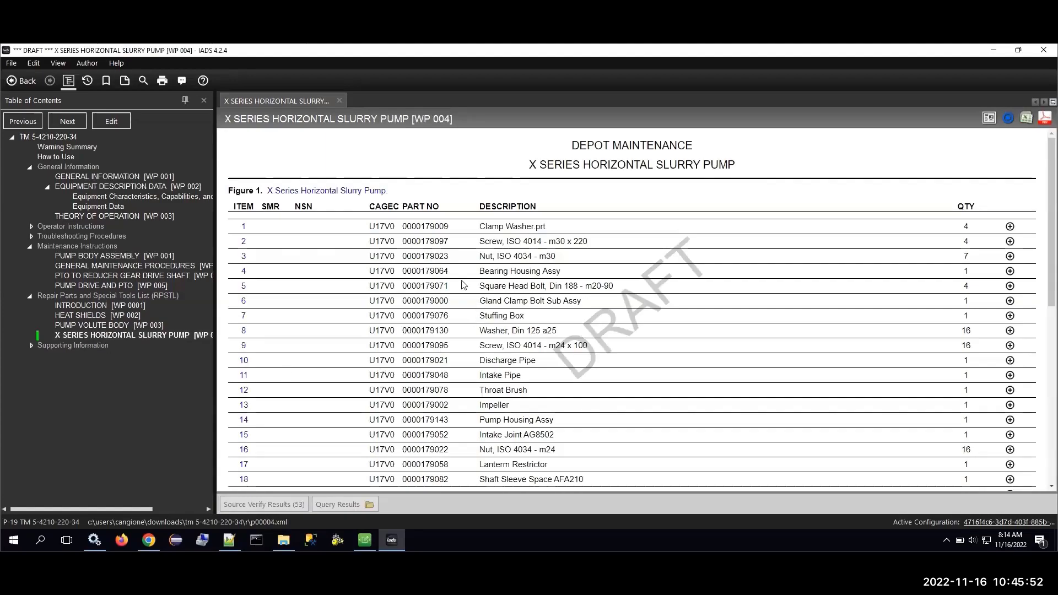
{"action": "left_click", "coordinate": [354, 193]}
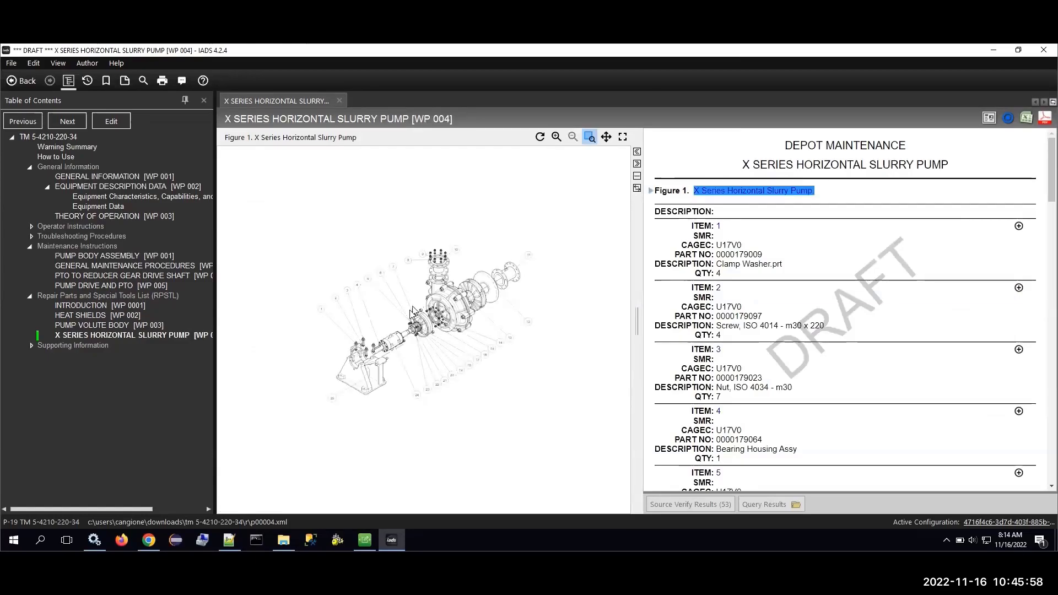
{"action": "left_click", "coordinate": [558, 138]}
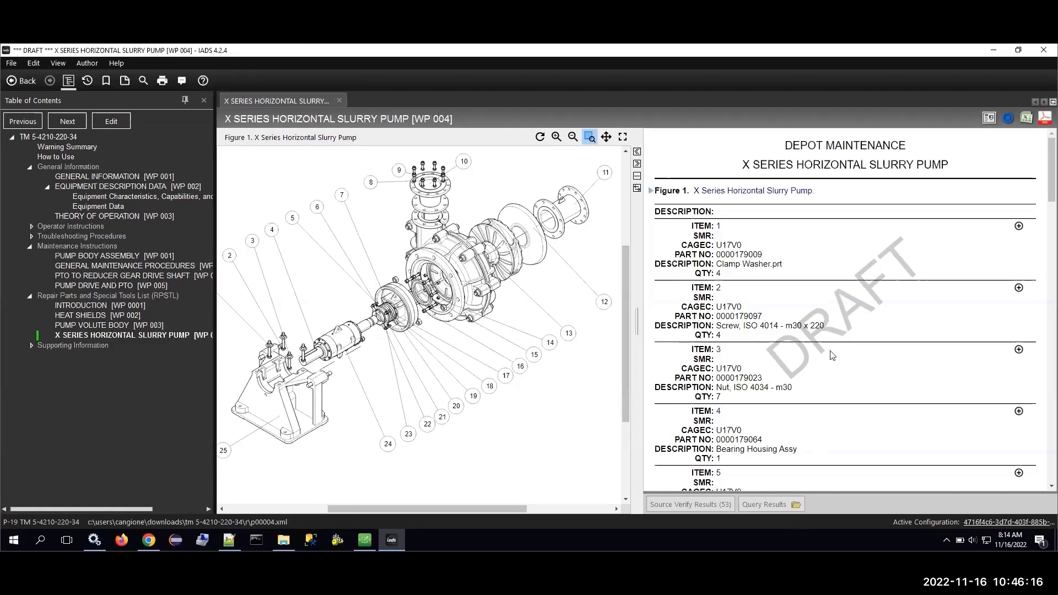
{"action": "scroll", "coordinate": [832, 355], "scroll_direction": "down", "scroll_amount": 6}
{"action": "scroll", "coordinate": [832, 356], "scroll_direction": "down", "scroll_amount": 12}
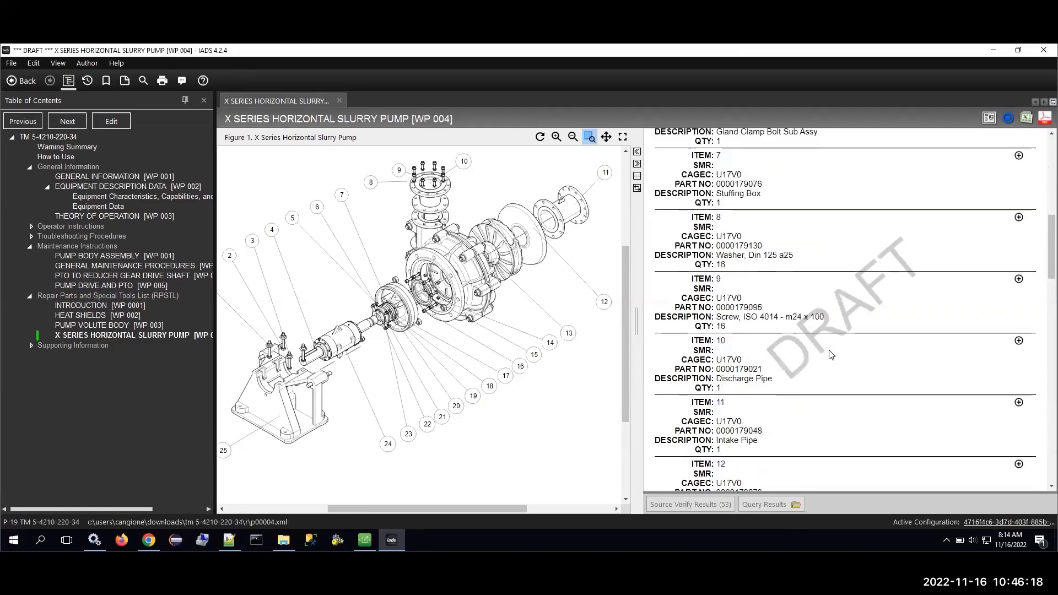
{"action": "scroll", "coordinate": [832, 356], "scroll_direction": "down", "scroll_amount": 6}
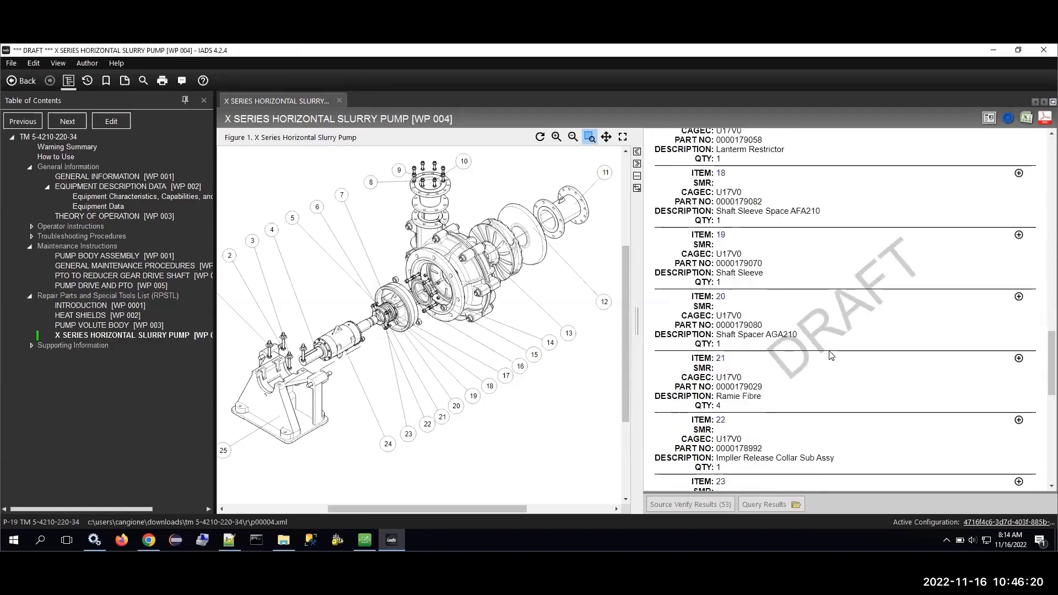
{"action": "scroll", "coordinate": [831, 355], "scroll_direction": "down", "scroll_amount": 1}
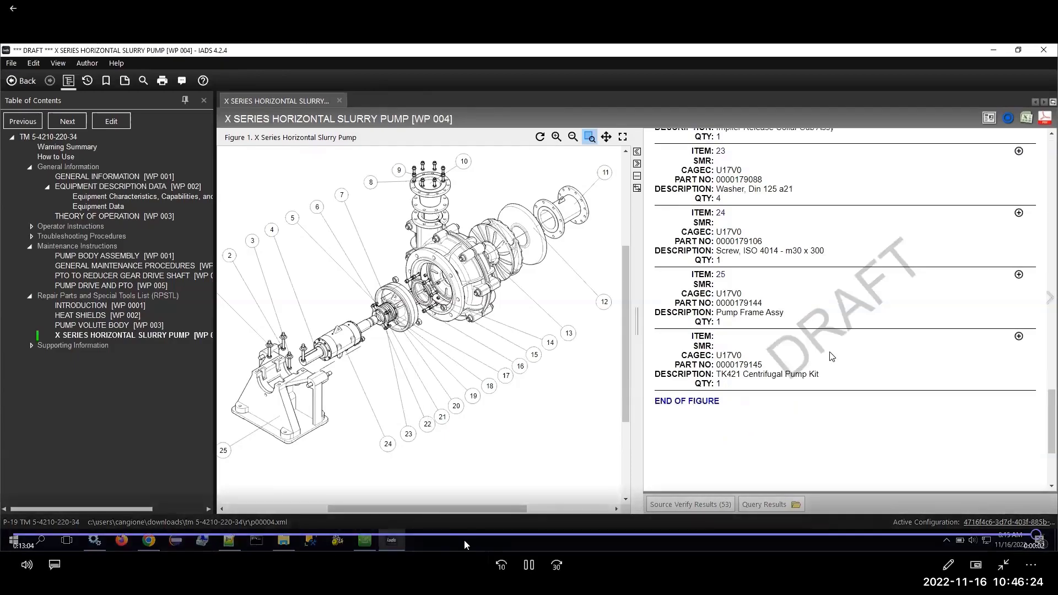
{"action": "scroll", "coordinate": [832, 356], "scroll_direction": "up", "scroll_amount": 5}
{"action": "left_click", "coordinate": [528, 565]}
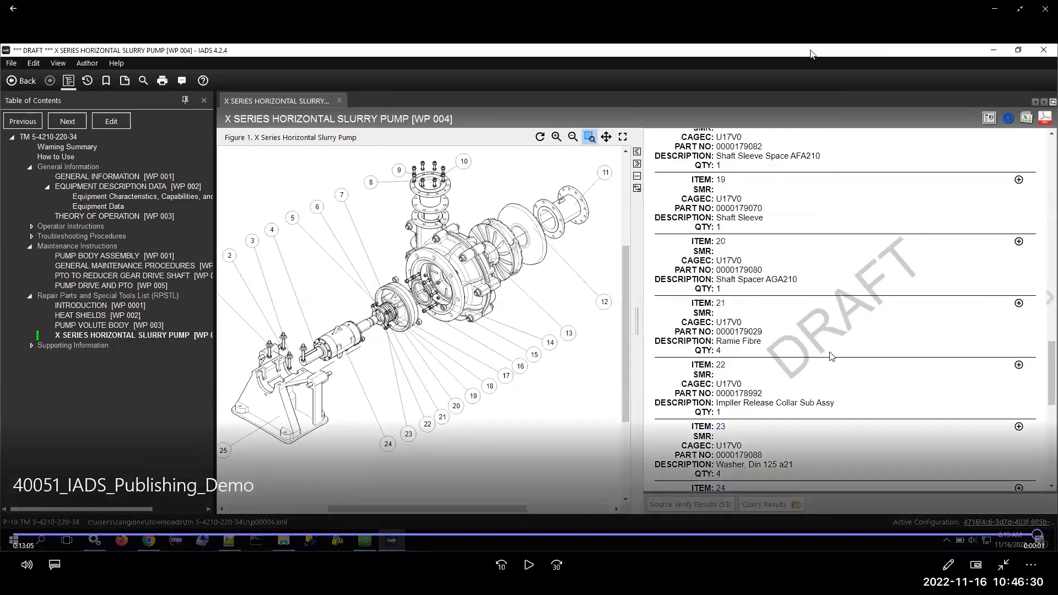
{"action": "left_click", "coordinate": [1003, 565]}
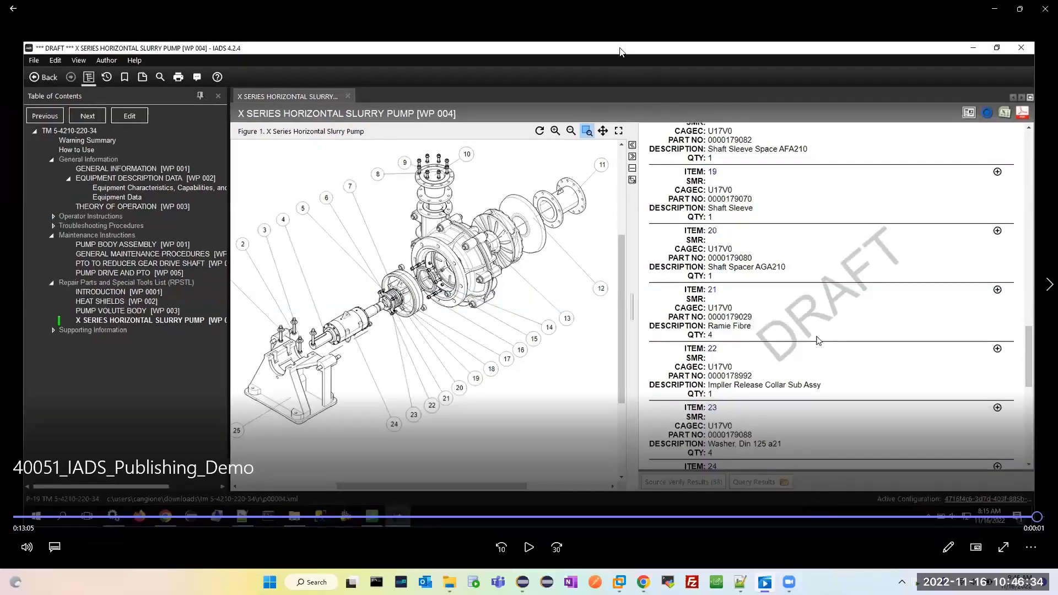